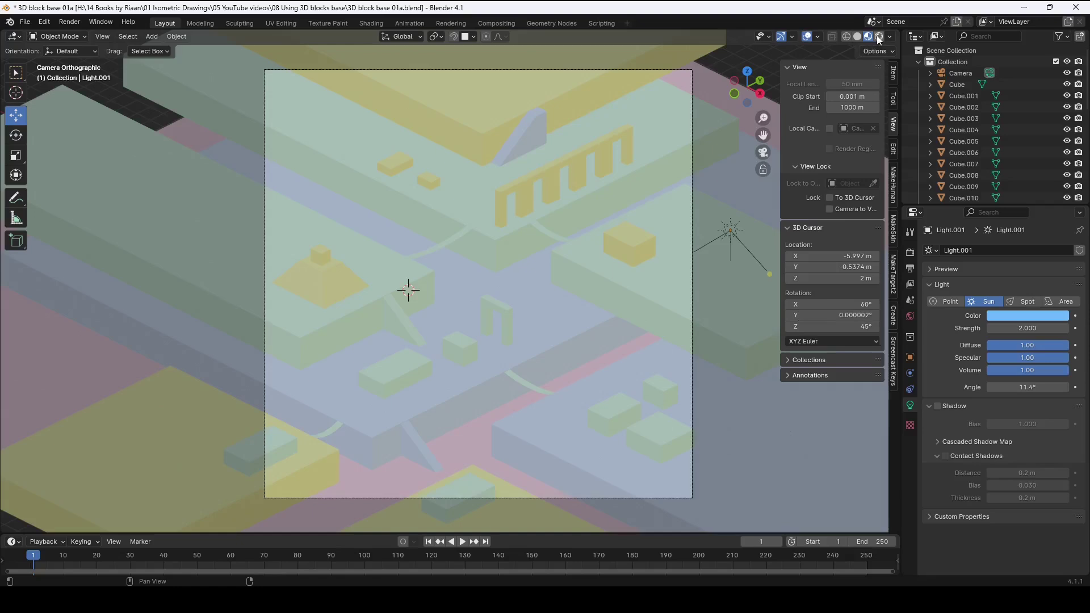
Show the block scene with rendered shading and examine the individual boxes, ramps and pyramid by selecting them in turn.
{"action": "left_click", "coordinate": [879, 36]}
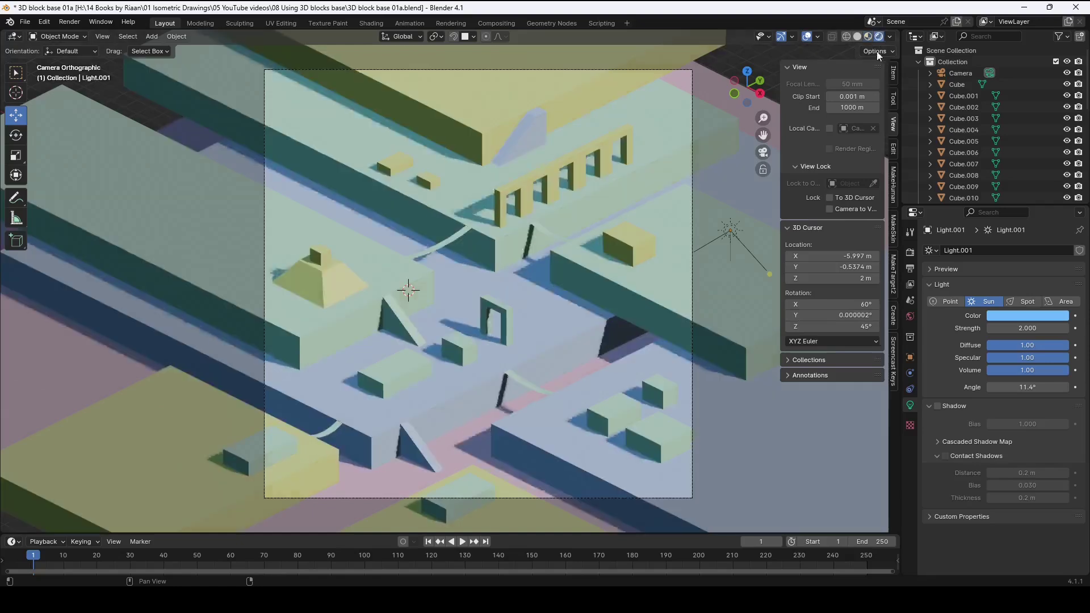
{"action": "left_click", "coordinate": [632, 243]}
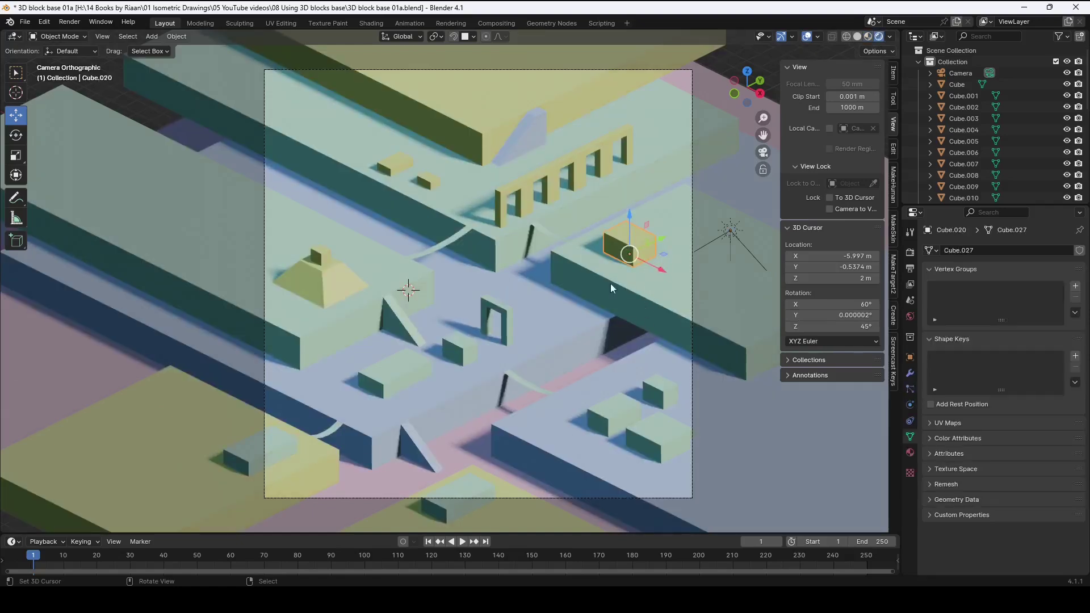
{"action": "left_click", "coordinate": [457, 348]}
{"action": "left_click", "coordinate": [399, 325]}
{"action": "left_click", "coordinate": [323, 278]}
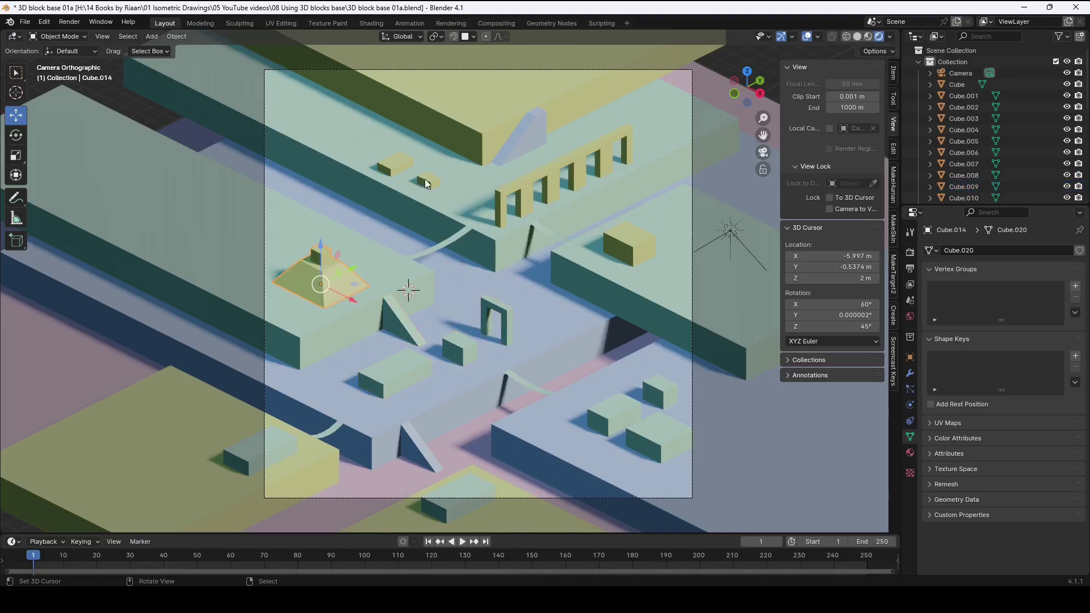
{"action": "left_click", "coordinate": [408, 170]}
{"action": "left_click", "coordinate": [513, 145]}
{"action": "left_click", "coordinate": [749, 479]}
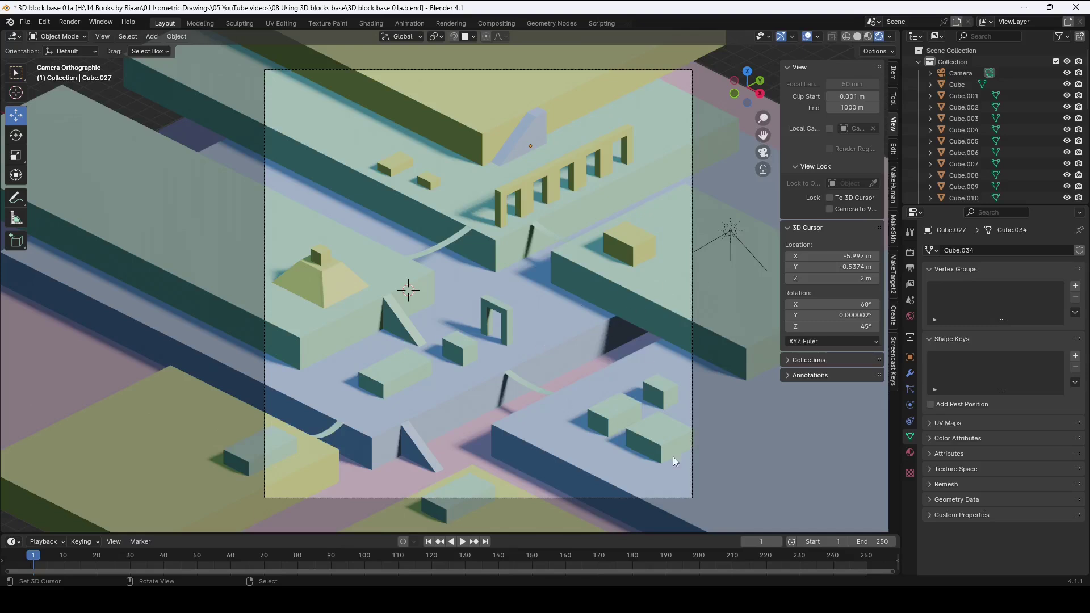
{"action": "left_click_drag", "start_coordinate": [679, 471], "coordinate": [693, 426]}
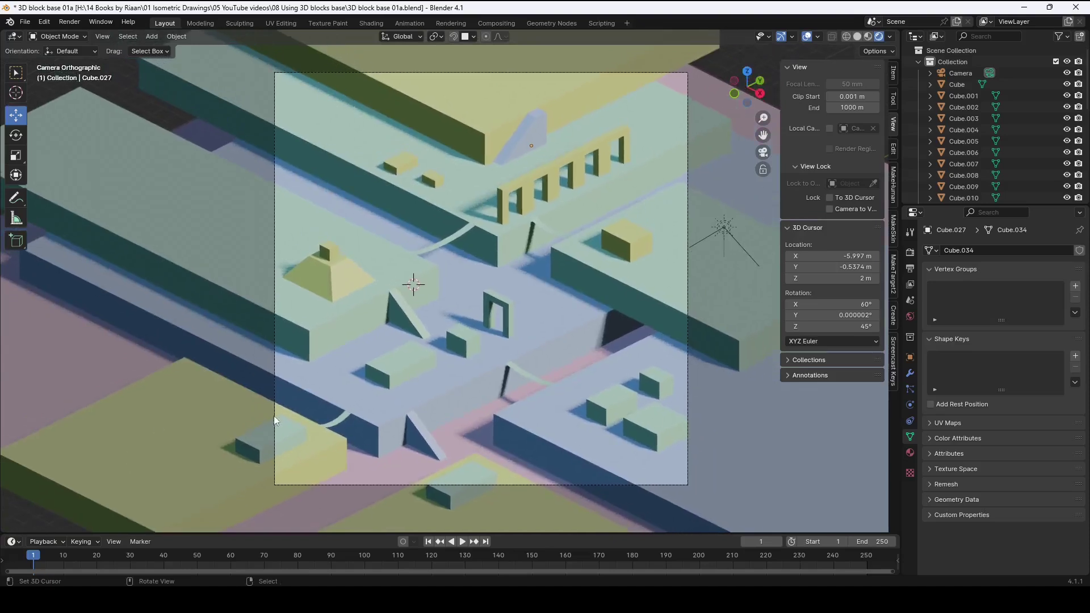
Examine the arch row's Array modifier by toggling its viewport display off and back on, and deselect the arches.
{"action": "left_click", "coordinate": [526, 192]}
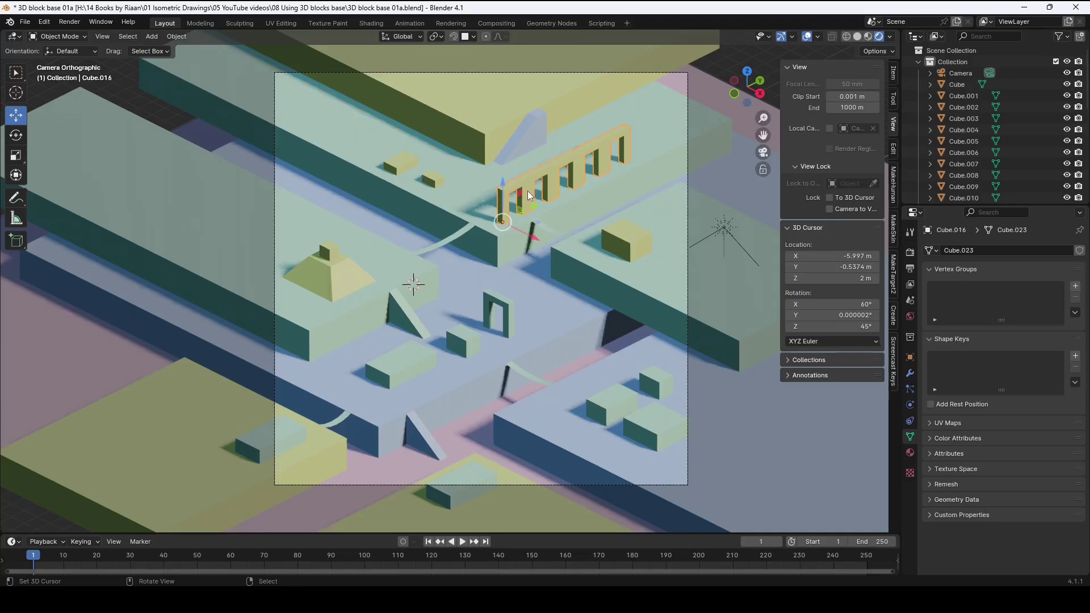
{"action": "left_click", "coordinate": [910, 375]}
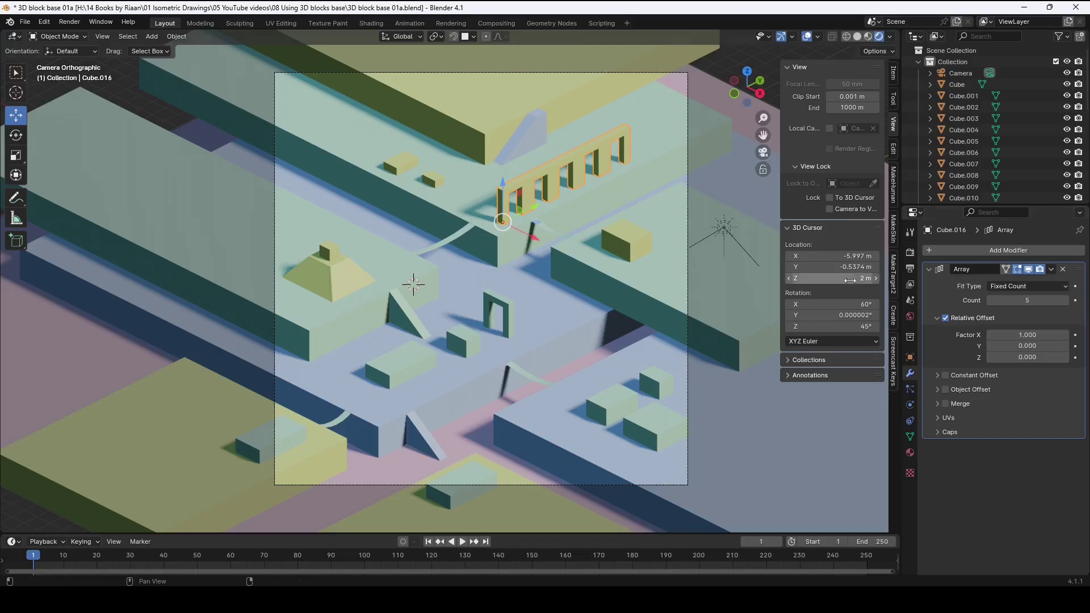
{"action": "left_click", "coordinate": [1028, 270]}
{"action": "left_click", "coordinate": [1028, 270]}
{"action": "left_click", "coordinate": [1027, 270]}
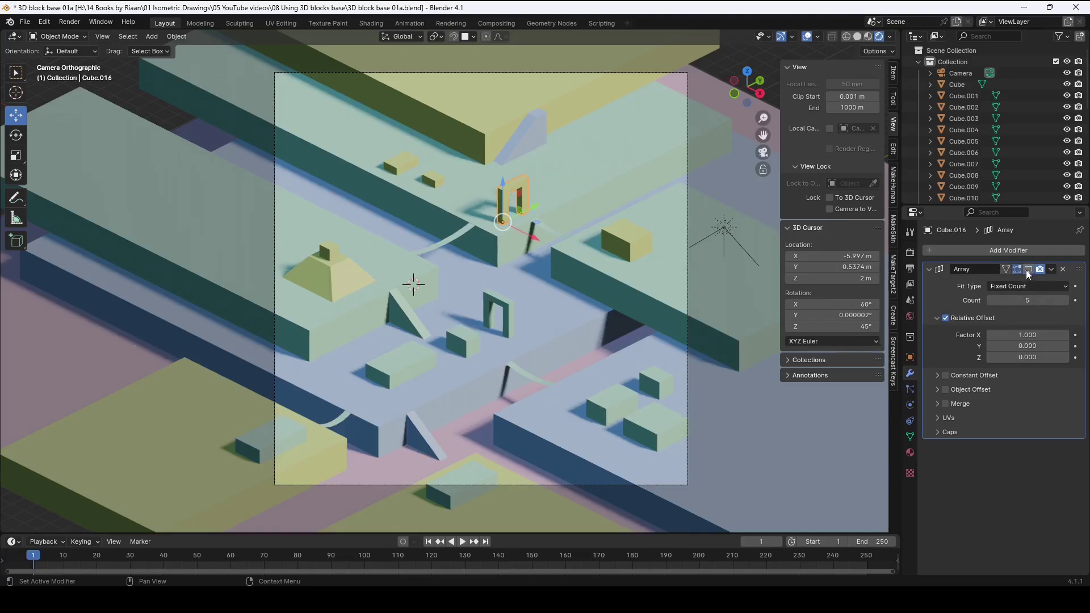
{"action": "left_click", "coordinate": [1028, 270]}
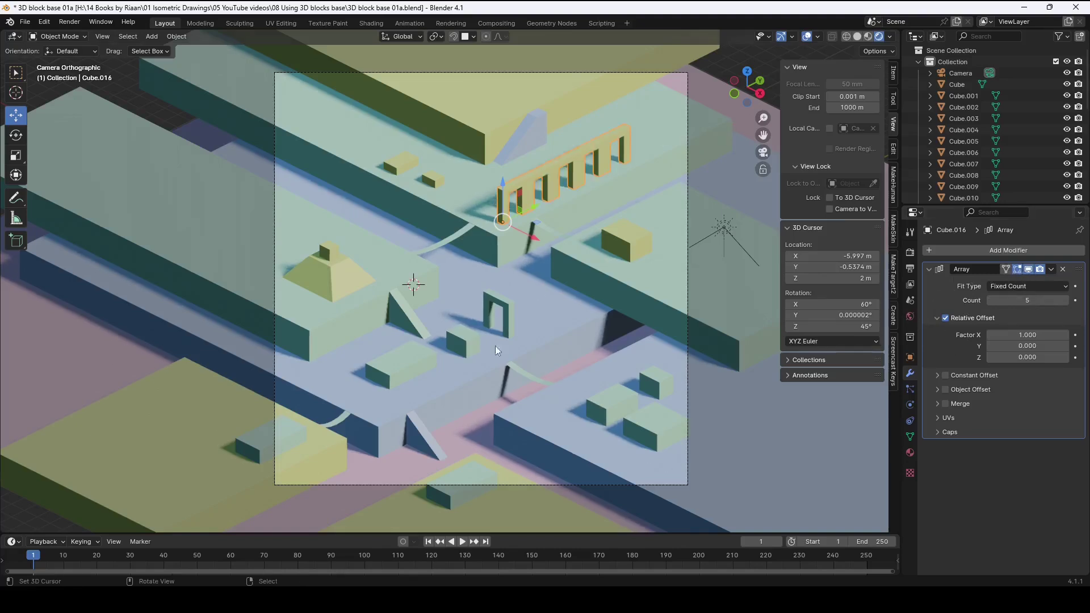
{"action": "left_click", "coordinate": [822, 448]}
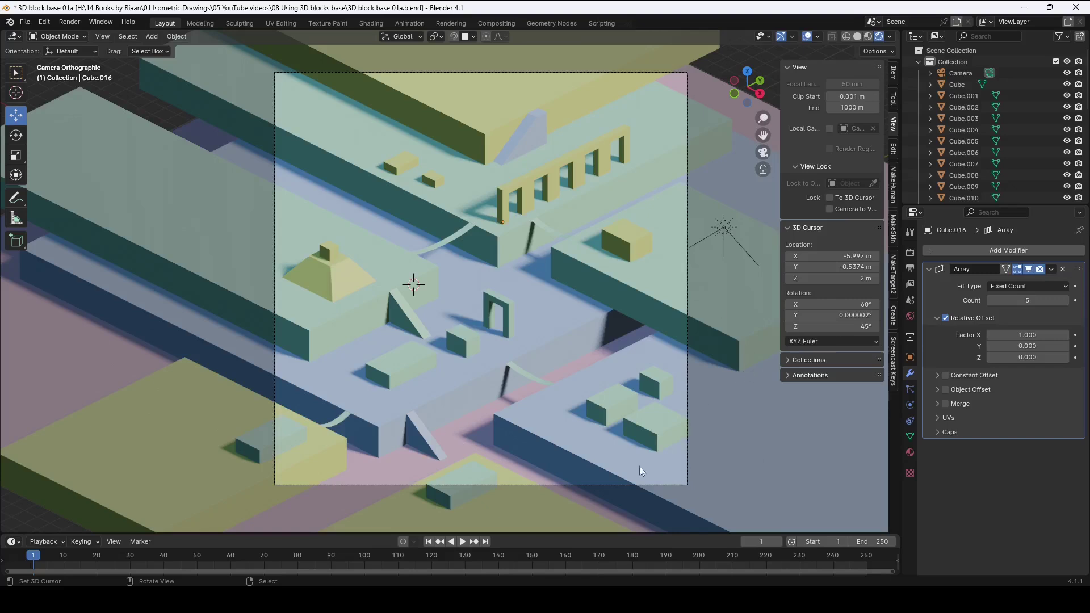
Examine the camera's orthographic lens, transform values and the scene's render settings, including a trial rotation of the camera.
{"action": "left_click", "coordinate": [687, 474]}
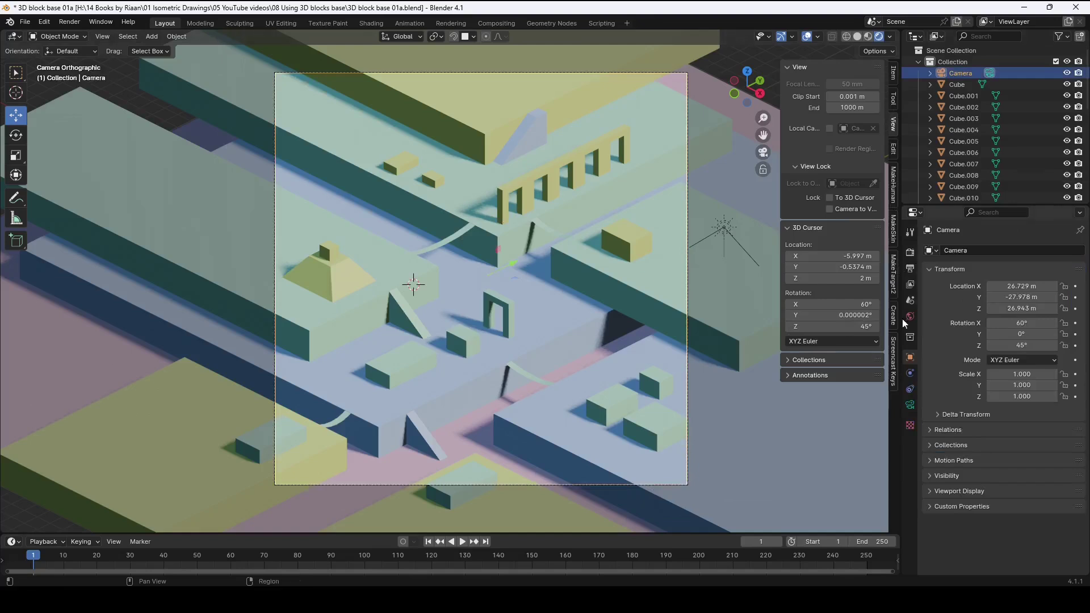
{"action": "left_click", "coordinate": [910, 405]}
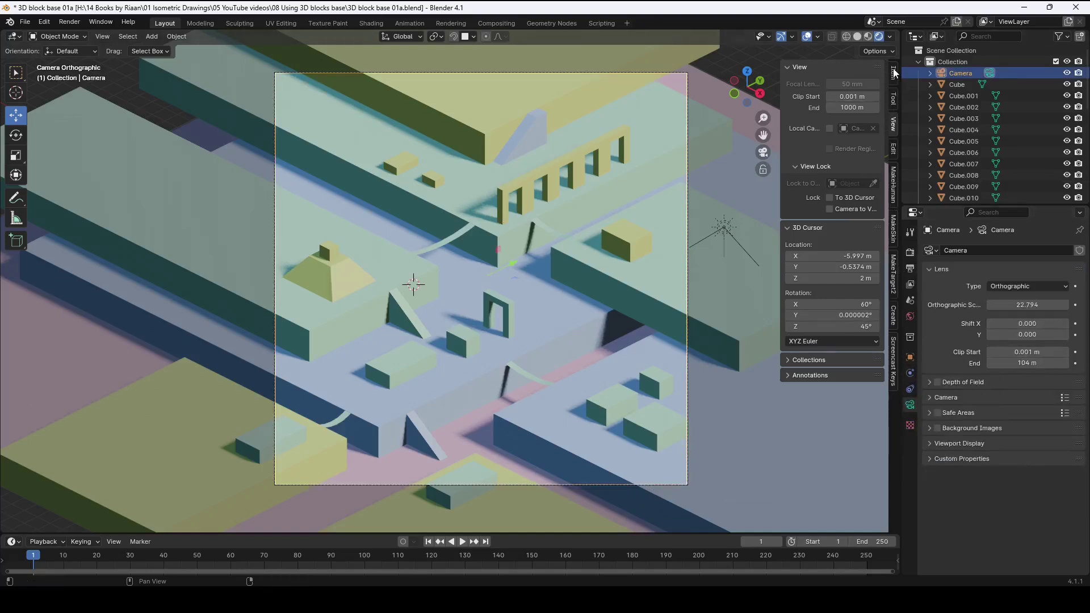
{"action": "left_click", "coordinate": [895, 73]}
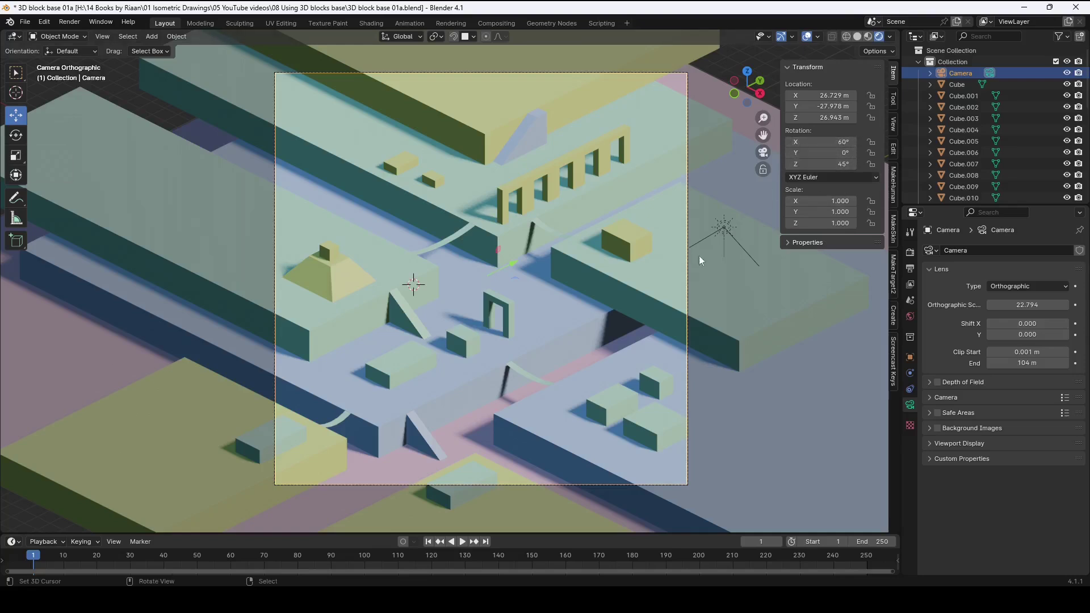
{"action": "key", "text": "r"}
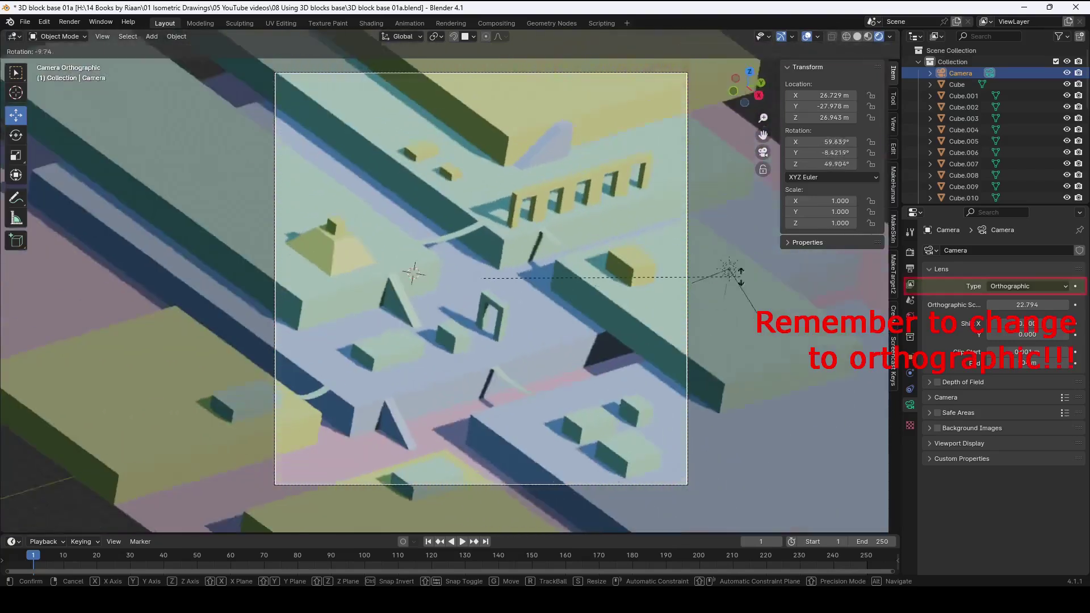
{"action": "right_click", "coordinate": [747, 264]}
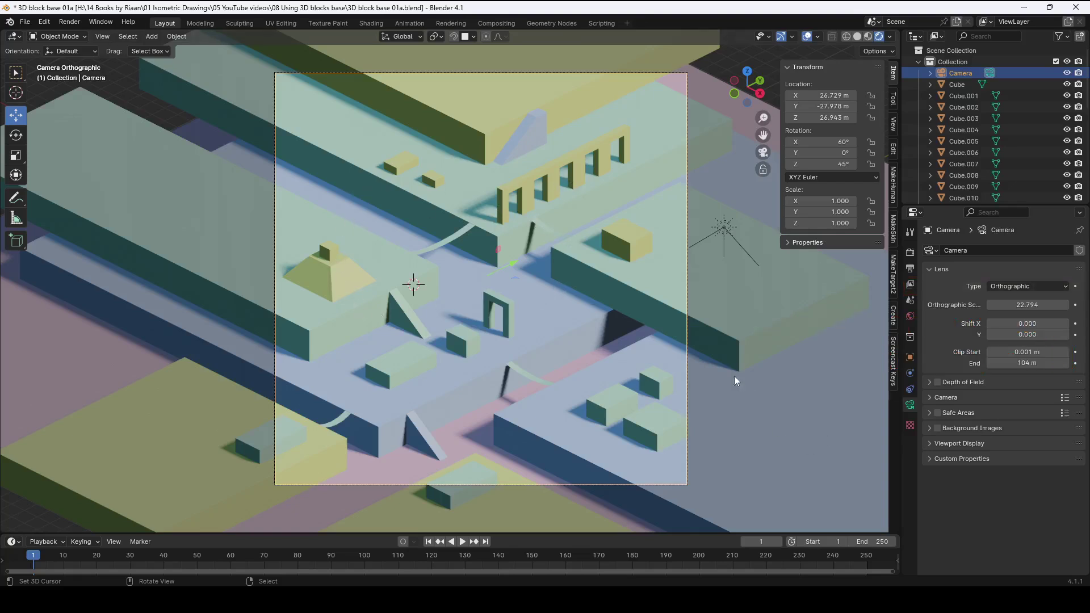
{"action": "left_click", "coordinate": [910, 253]}
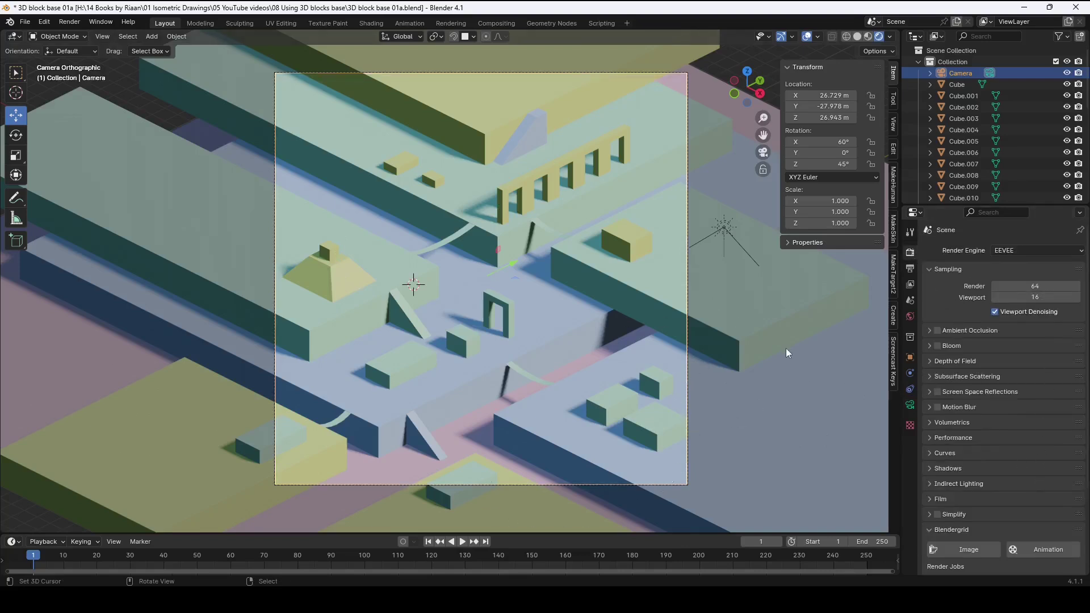
{"action": "scroll", "coordinate": [745, 492], "scroll_direction": "up", "scroll_amount": 1}
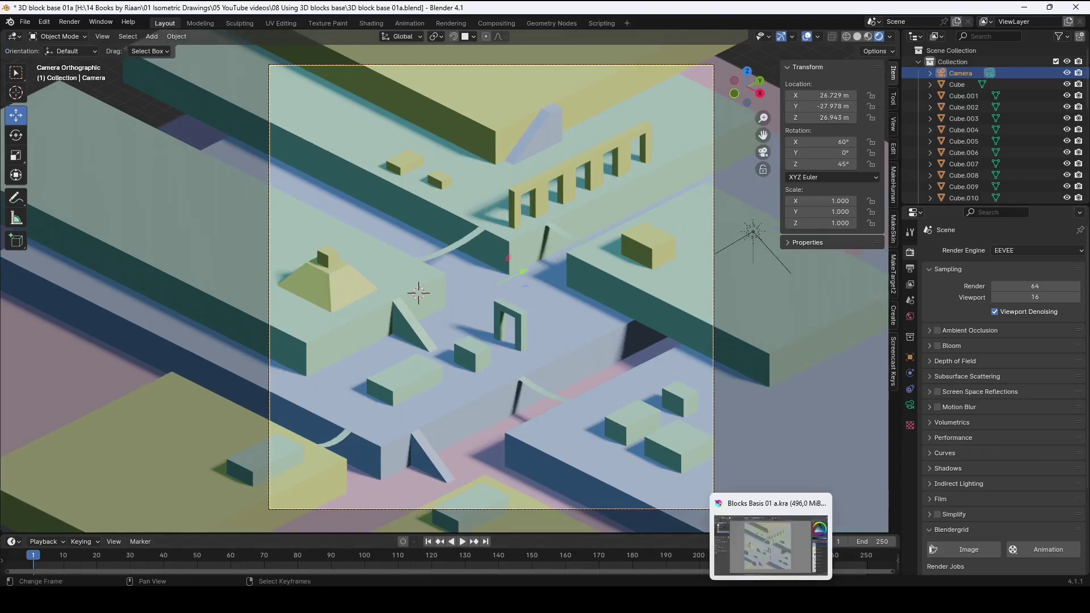
Switch to Blocks Basis 01 a.kra in Krita and bring the single arch into close view.
{"action": "left_click", "coordinate": [771, 602]}
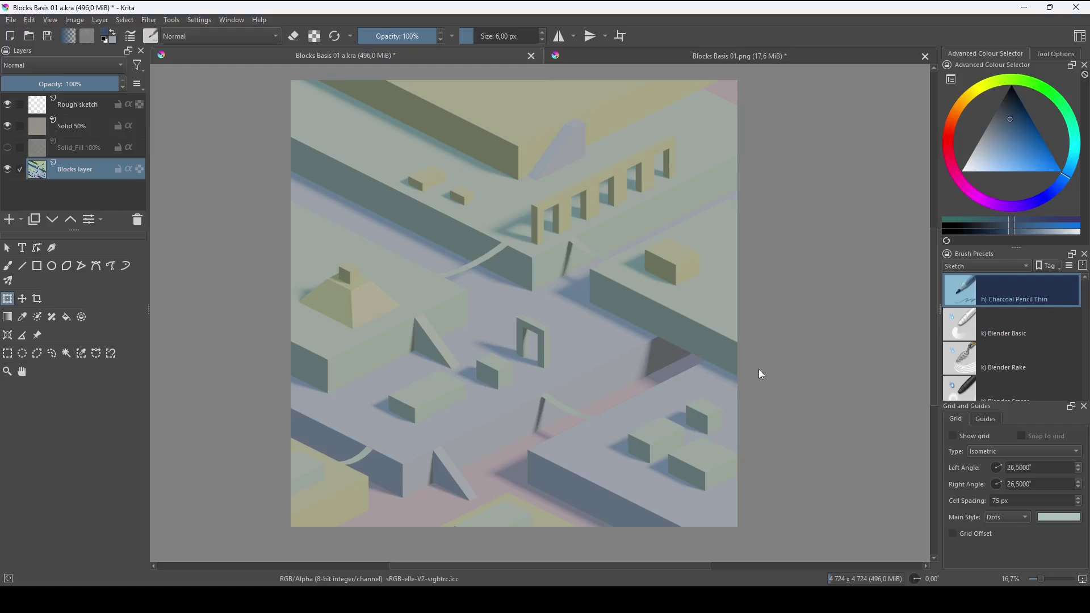
{"action": "key", "text": "1"}
{"action": "left_click_drag", "start_coordinate": [693, 441], "coordinate": [677, 536]}
{"action": "scroll", "coordinate": [589, 517], "scroll_direction": "up", "scroll_amount": 4}
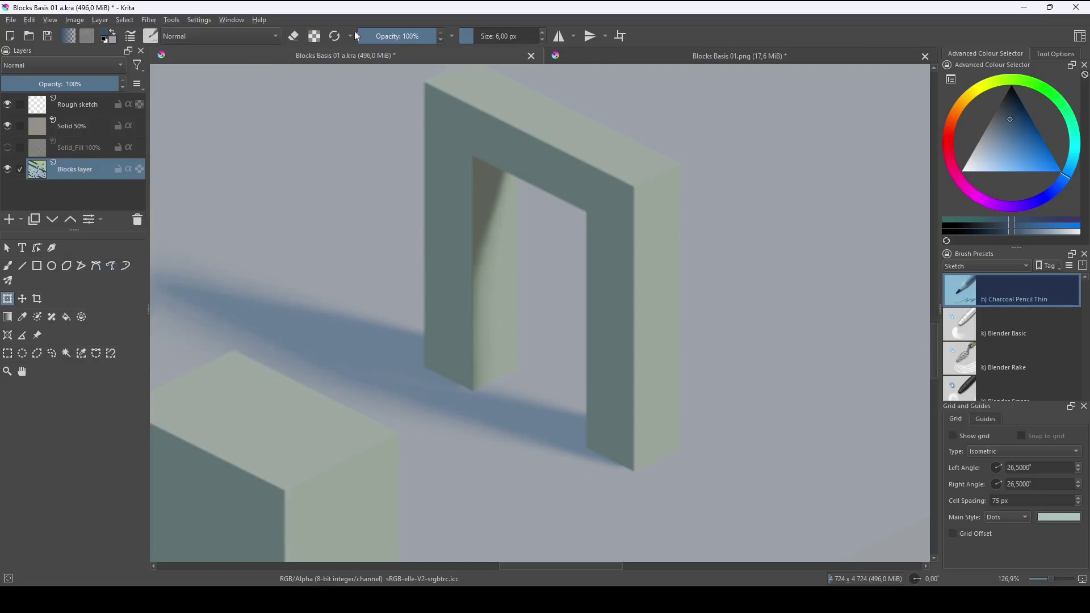
Toggle the visibility of the Rough sketch, Solid 50% and Solid_Fill 100% layers to compare their effect over the Blocks layer.
{"action": "left_click", "coordinate": [7, 104]}
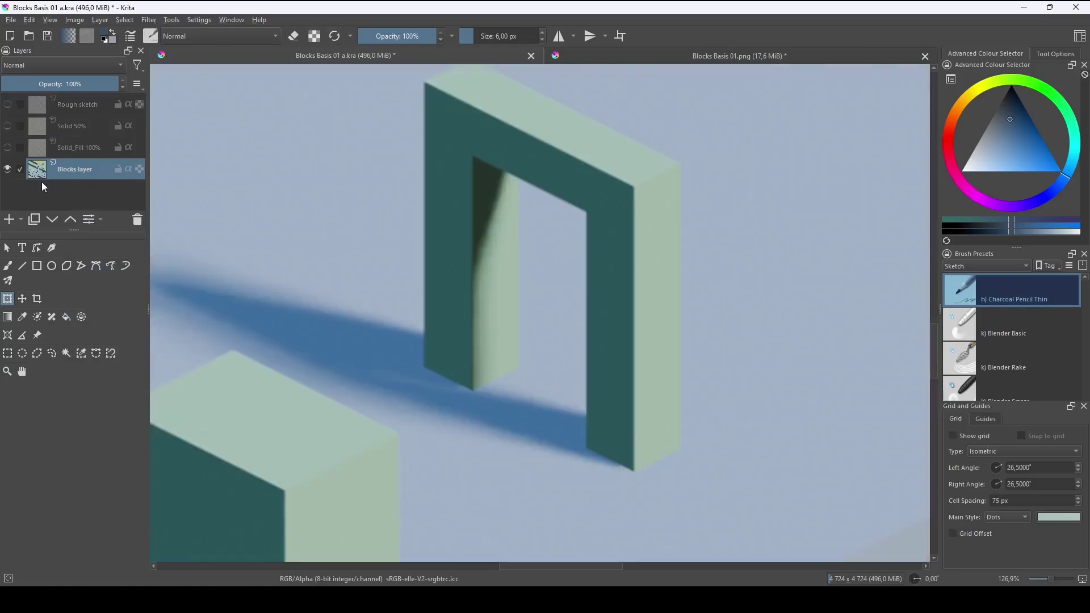
{"action": "left_click_drag", "start_coordinate": [640, 263], "coordinate": [675, 288]}
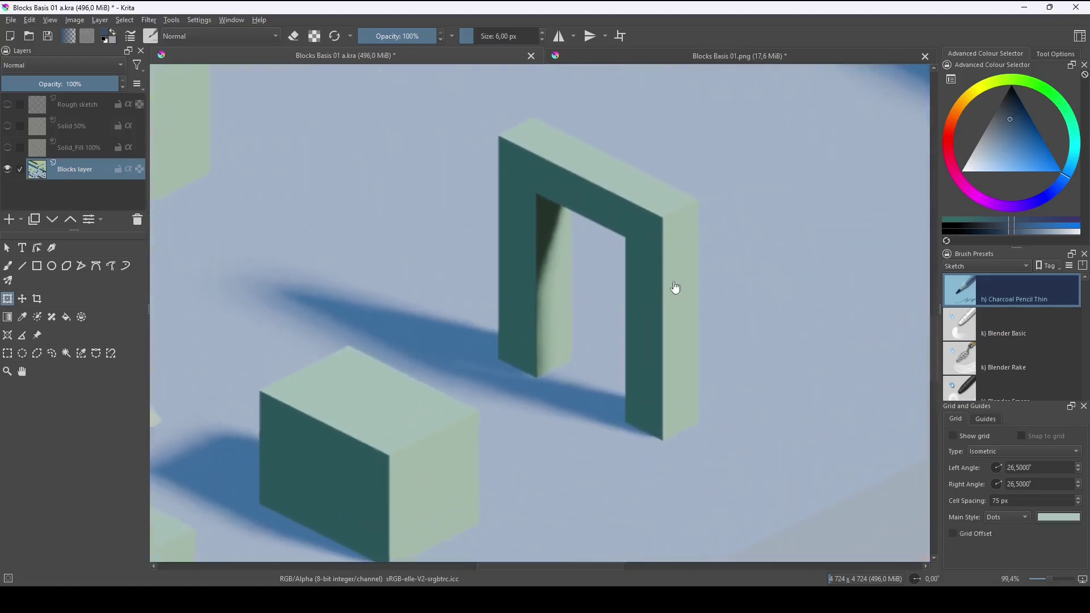
{"action": "left_click", "coordinate": [8, 148]}
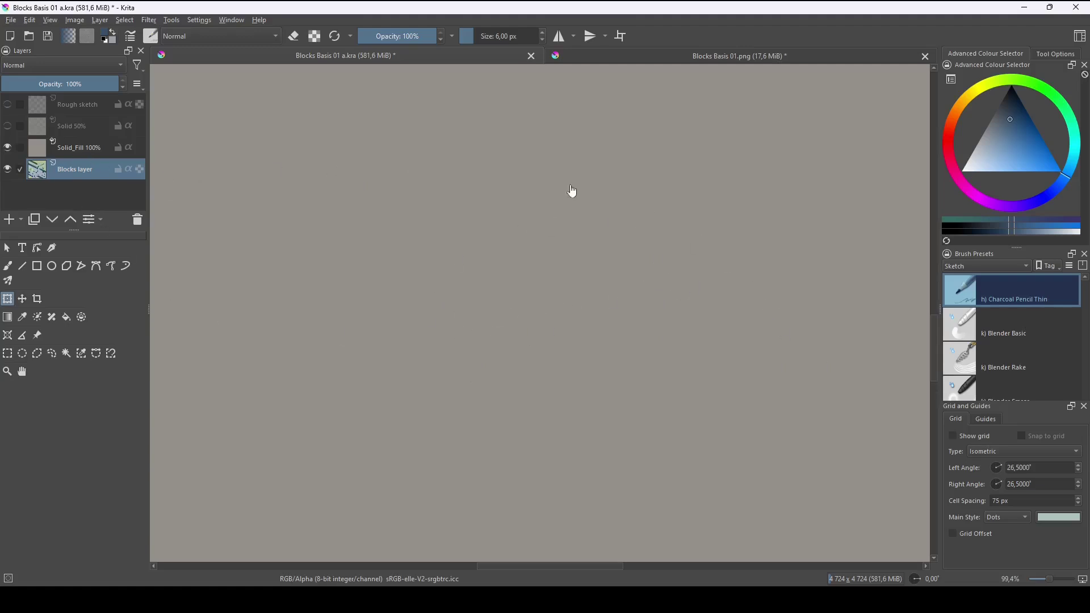
{"action": "left_click", "coordinate": [7, 148]}
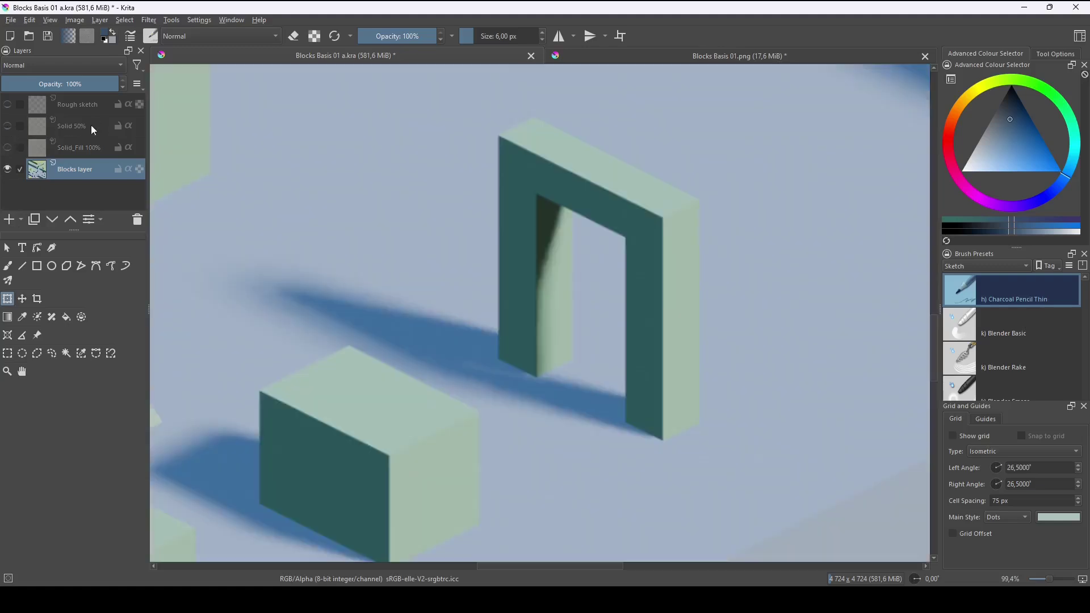
{"action": "left_click", "coordinate": [6, 126]}
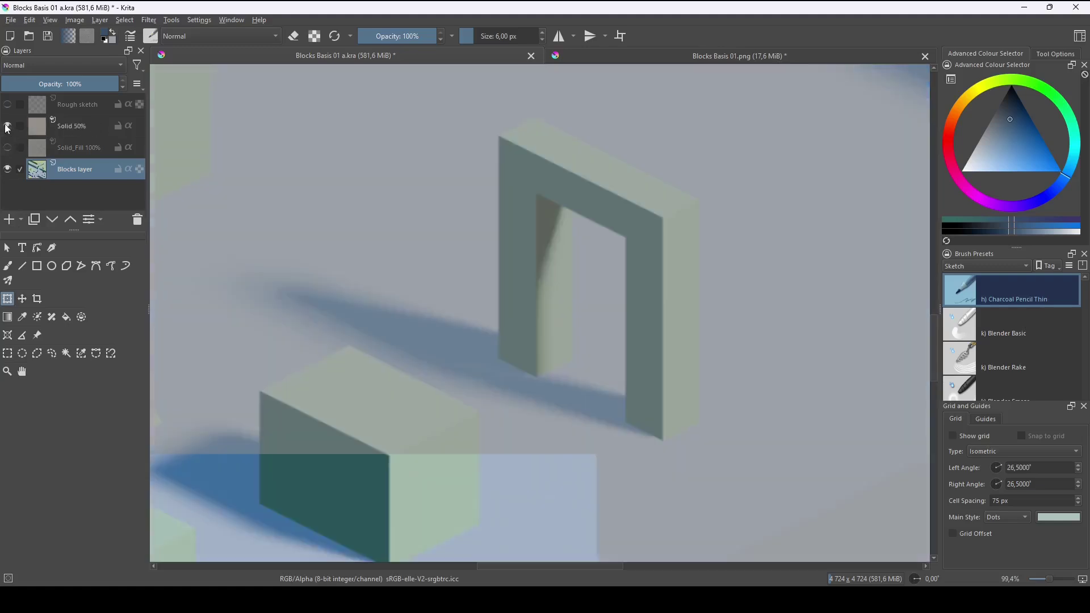
{"action": "left_click", "coordinate": [84, 132]}
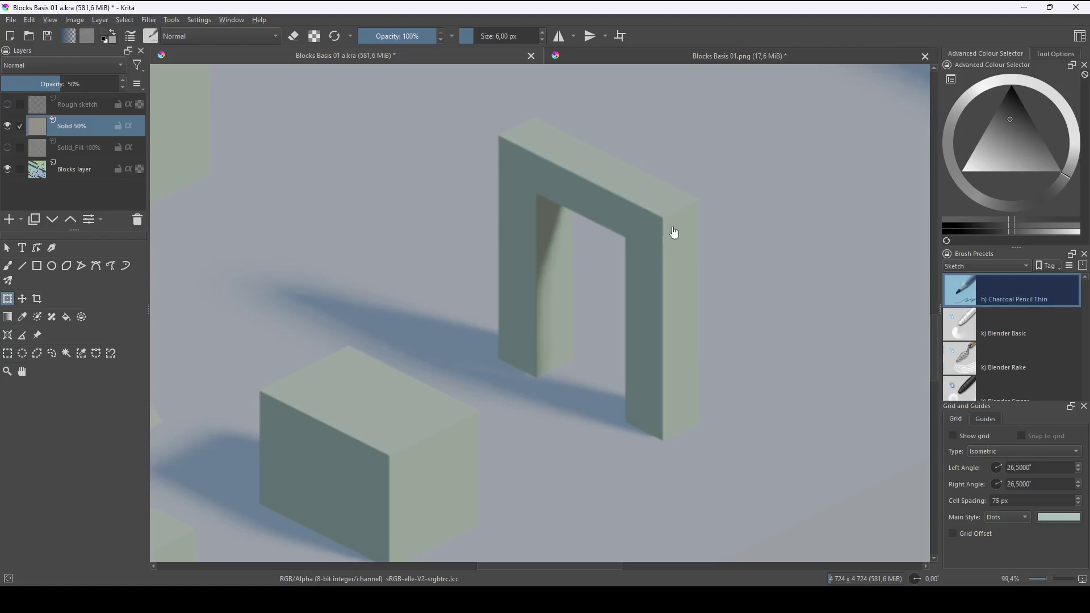
{"action": "left_click", "coordinate": [7, 126]}
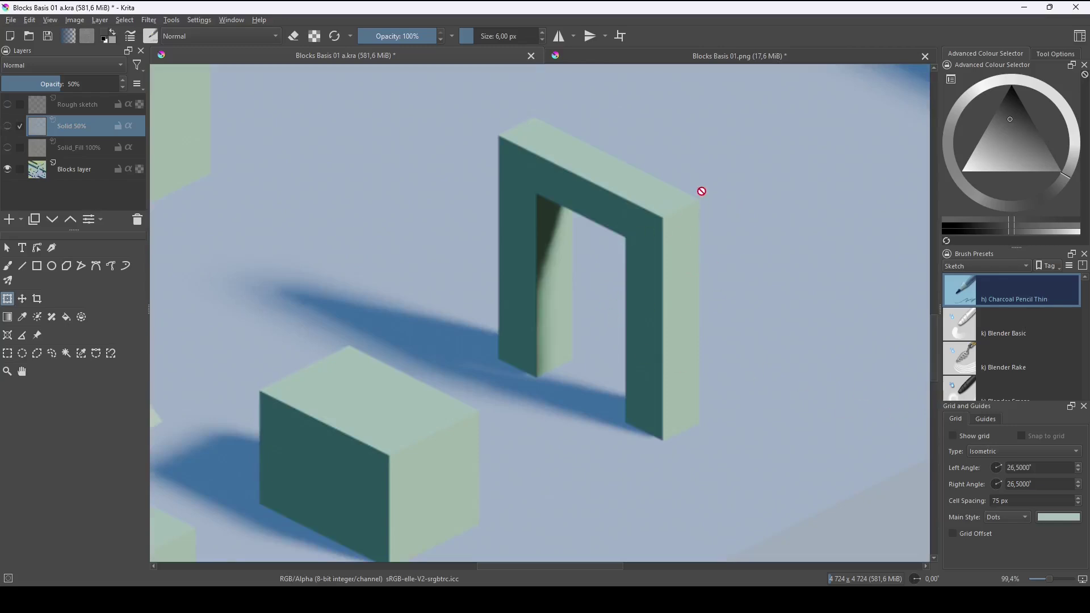
{"action": "left_click", "coordinate": [7, 126]}
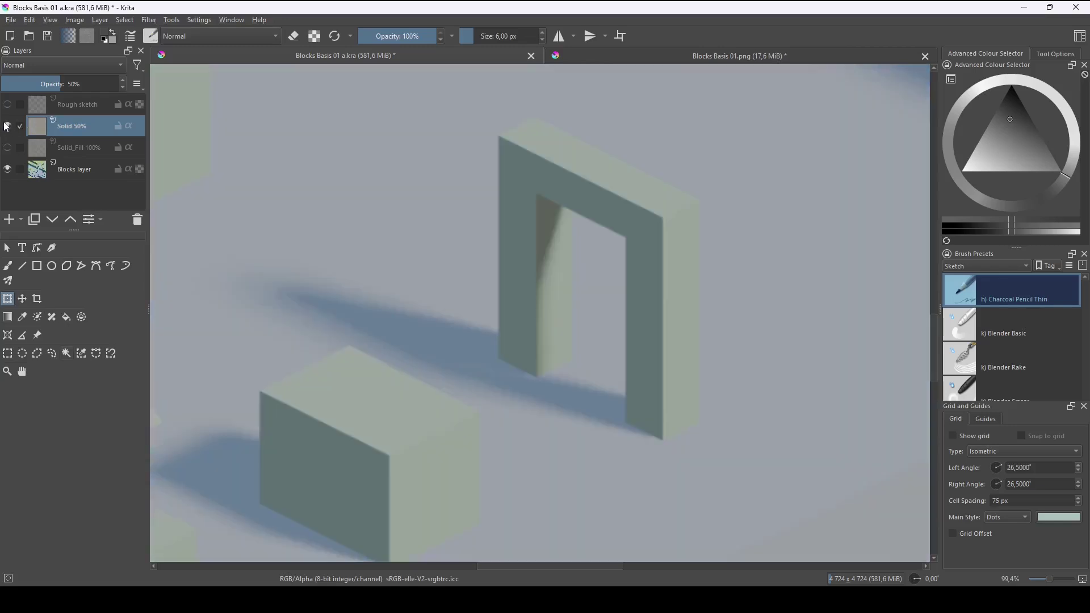
Show and activate the Rough sketch layer, and ready the Freehand Brush with the h) Charcoal Pencil Thin preset.
{"action": "left_click", "coordinate": [7, 105]}
{"action": "left_click", "coordinate": [61, 107]}
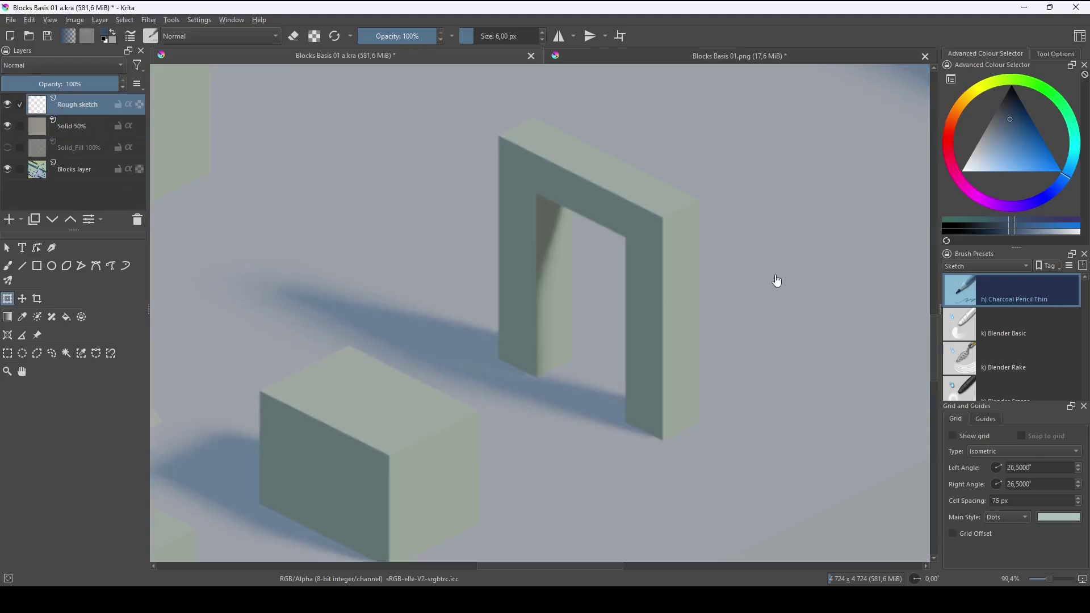
{"action": "key", "text": "b"}
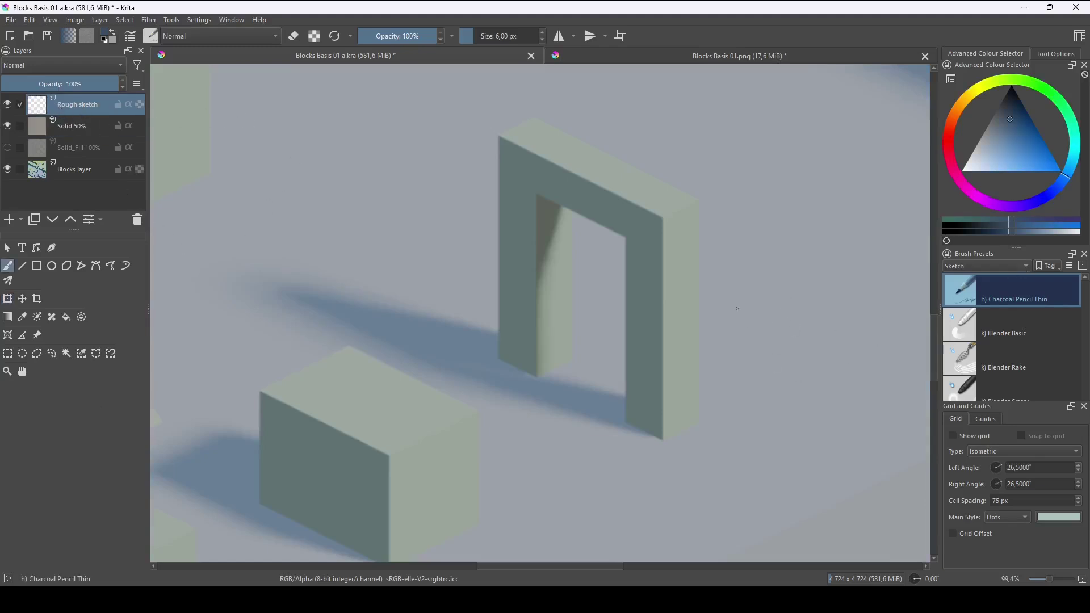
{"action": "left_click_drag", "start_coordinate": [703, 293], "coordinate": [710, 321]}
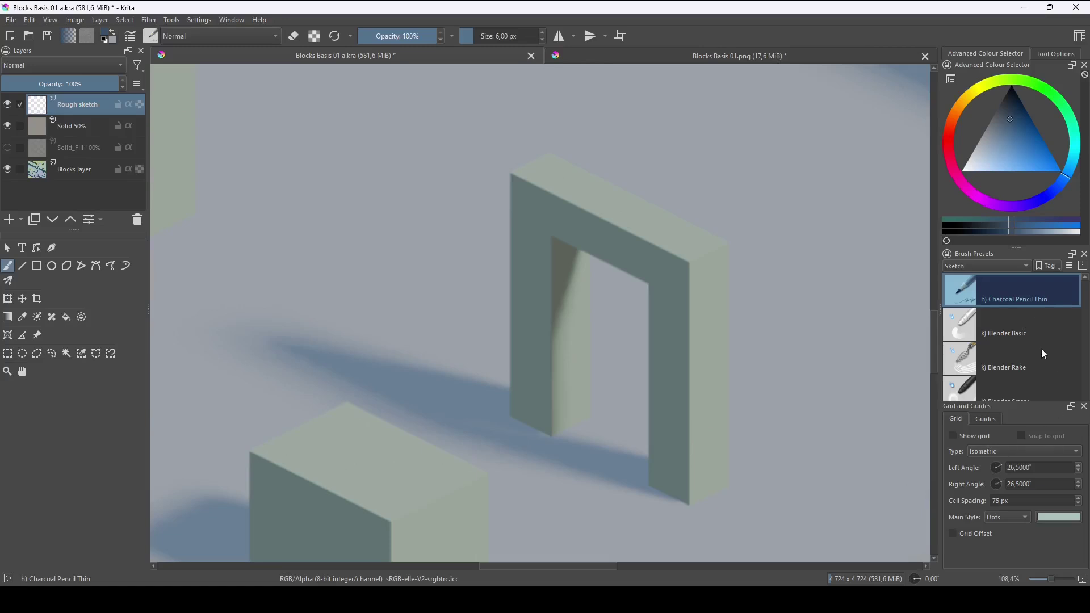
{"action": "left_click", "coordinate": [1034, 329]}
{"action": "left_click", "coordinate": [1025, 294]}
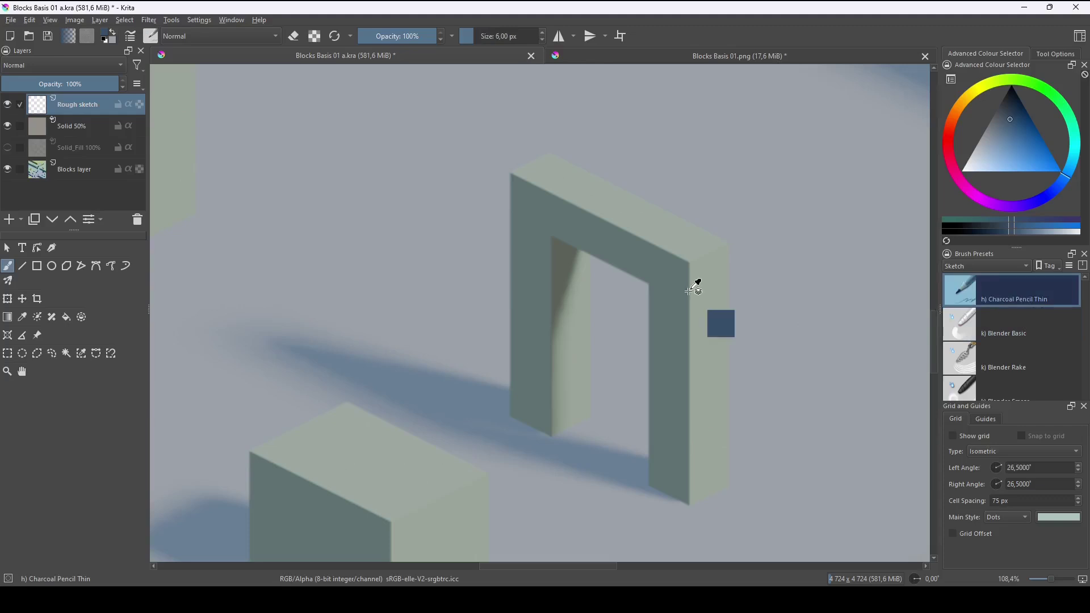
Check the image's pixel dimensions, print size and resolution in the Scale To New Size settings.
{"action": "key", "text": "ctrl+alt+i"}
{"action": "left_click_drag", "start_coordinate": [569, 173], "coordinate": [661, 133]}
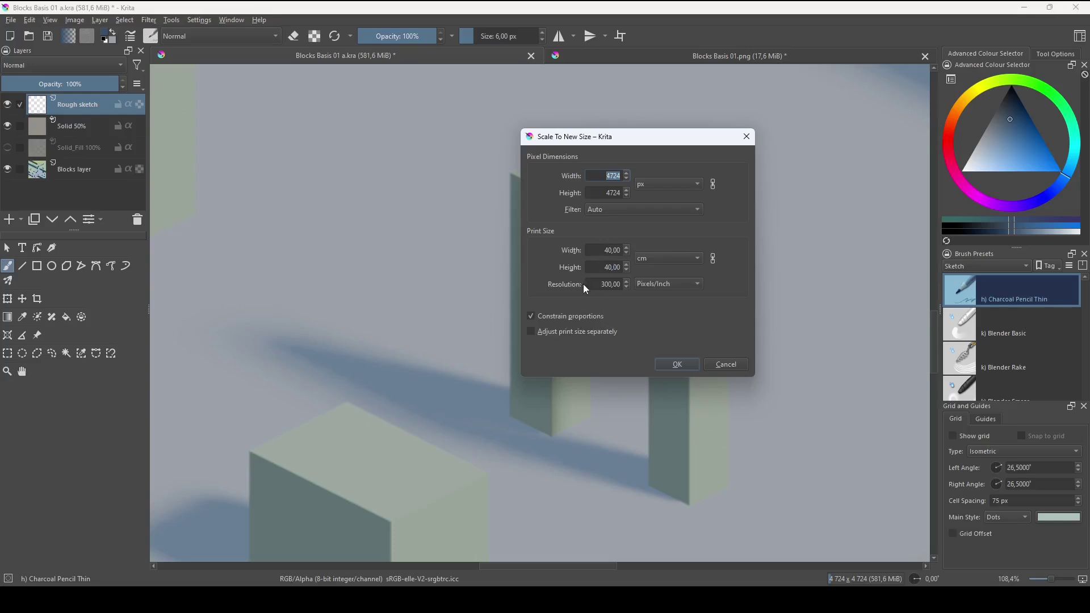
{"action": "left_click", "coordinate": [679, 366]}
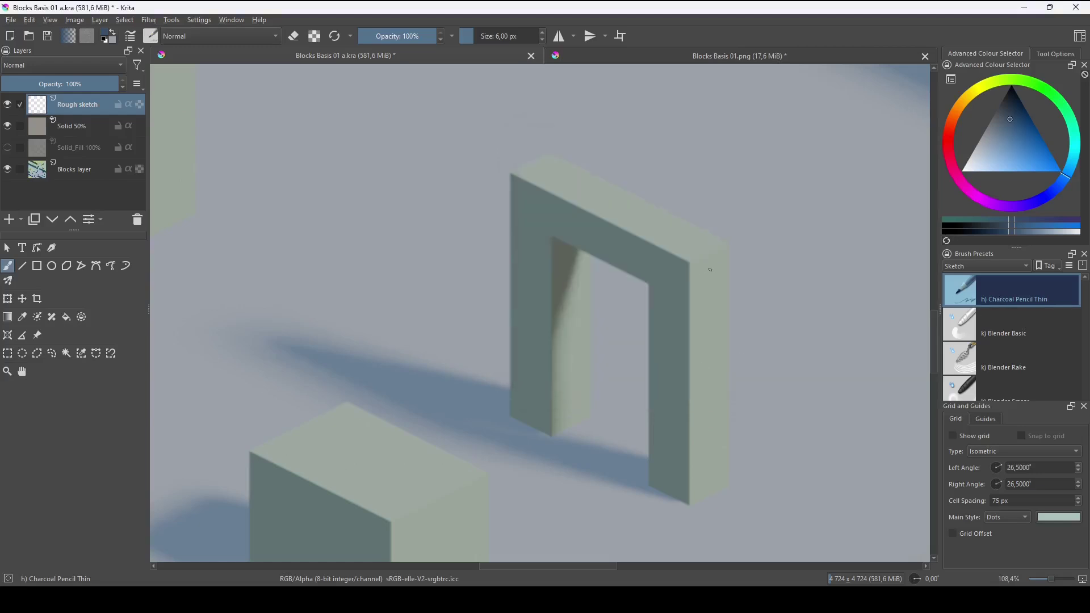
Undo a trial brush stroke on the arch, and lock the Solid 50% layer and the Blocks layer.
{"action": "left_click_drag", "start_coordinate": [692, 294], "coordinate": [725, 274]}
{"action": "key", "text": "ctrl+z"}
{"action": "left_click", "coordinate": [118, 148]}
{"action": "left_click", "coordinate": [7, 148]}
{"action": "left_click", "coordinate": [7, 148]}
{"action": "left_click", "coordinate": [118, 169]}
Test the lock by trying to paint on the Blocks layer, and make the Rough sketch layer active again.
{"action": "left_click", "coordinate": [67, 173]}
{"action": "left_click", "coordinate": [703, 359]}
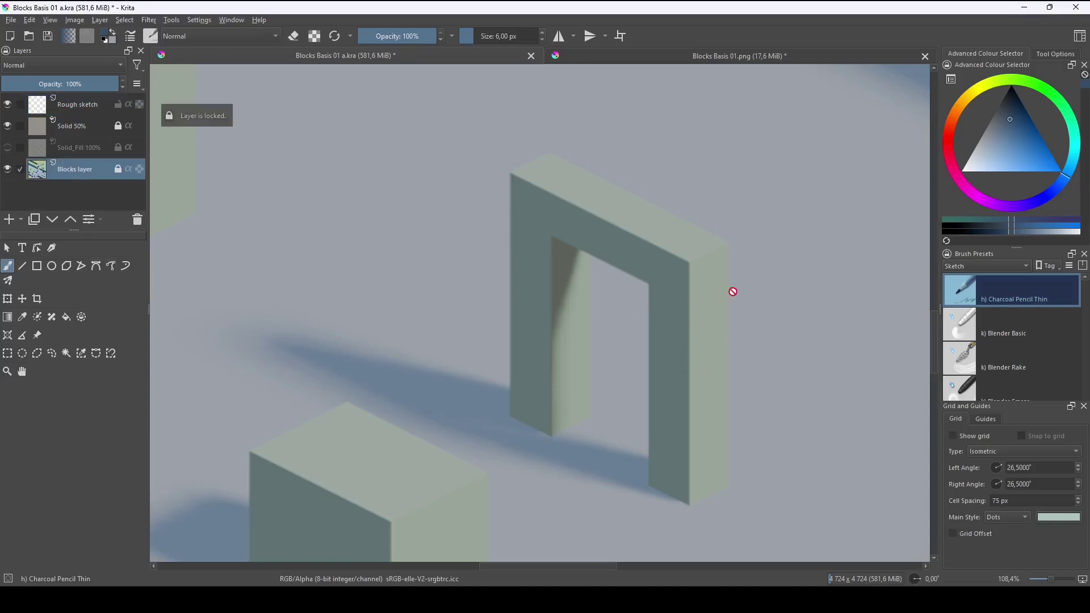
{"action": "left_click", "coordinate": [80, 102]}
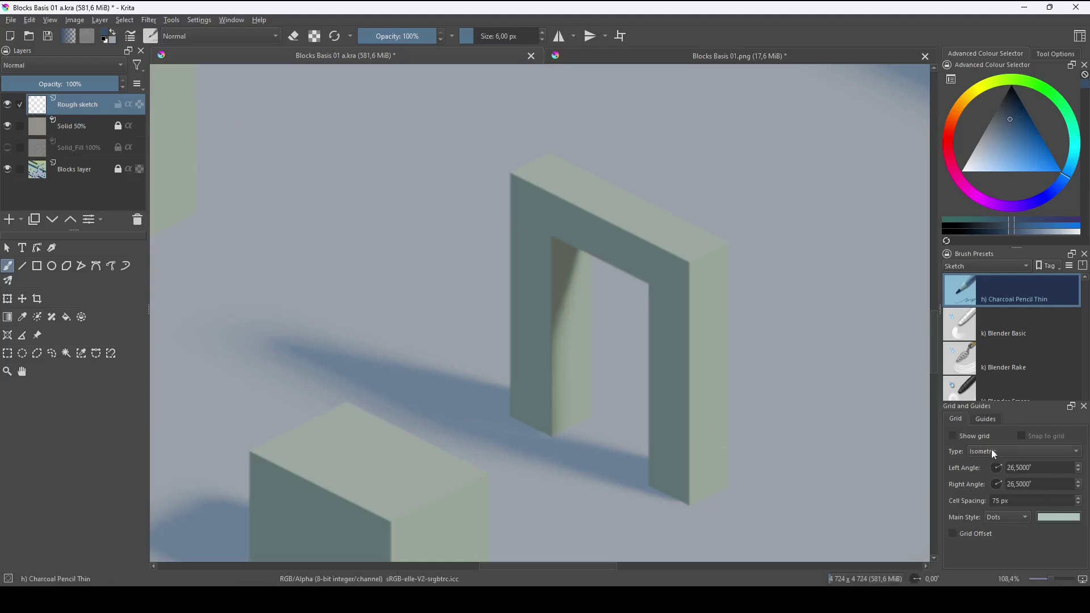
Show the canvas grid with the isometric type and left and right angles of 26.5°.
{"action": "left_click", "coordinate": [955, 436]}
{"action": "left_click", "coordinate": [1019, 457]}
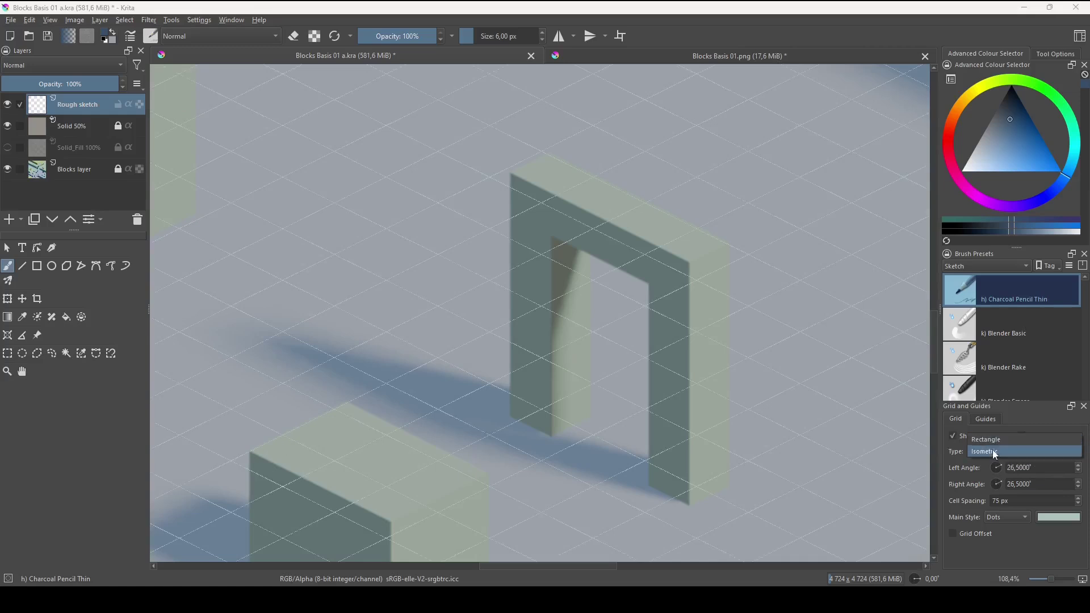
{"action": "left_click", "coordinate": [994, 456]}
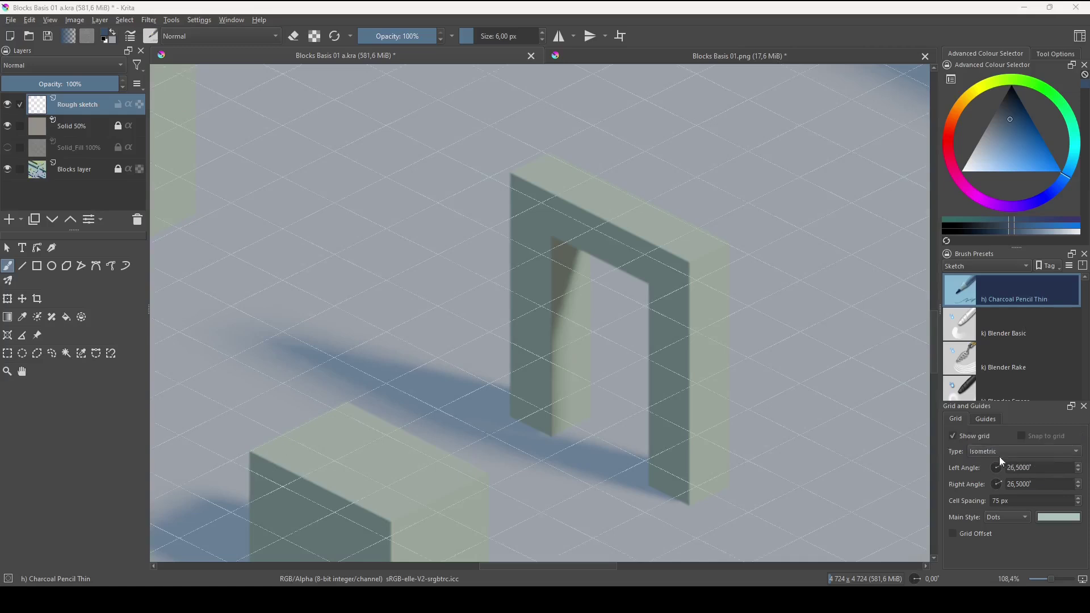
{"action": "left_click", "coordinate": [1043, 468]}
{"action": "left_click", "coordinate": [1036, 487]}
{"action": "scroll", "coordinate": [748, 424], "scroll_direction": "down", "scroll_amount": 2}
{"action": "scroll", "coordinate": [748, 424], "scroll_direction": "up", "scroll_amount": 3}
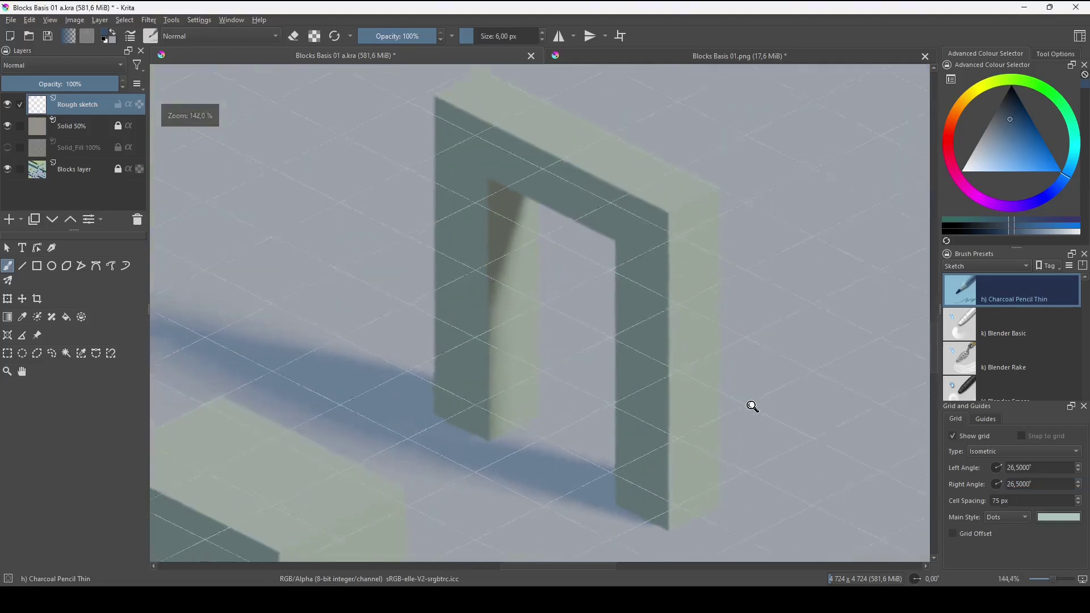
{"action": "scroll", "coordinate": [748, 425], "scroll_direction": "down", "scroll_amount": 2}
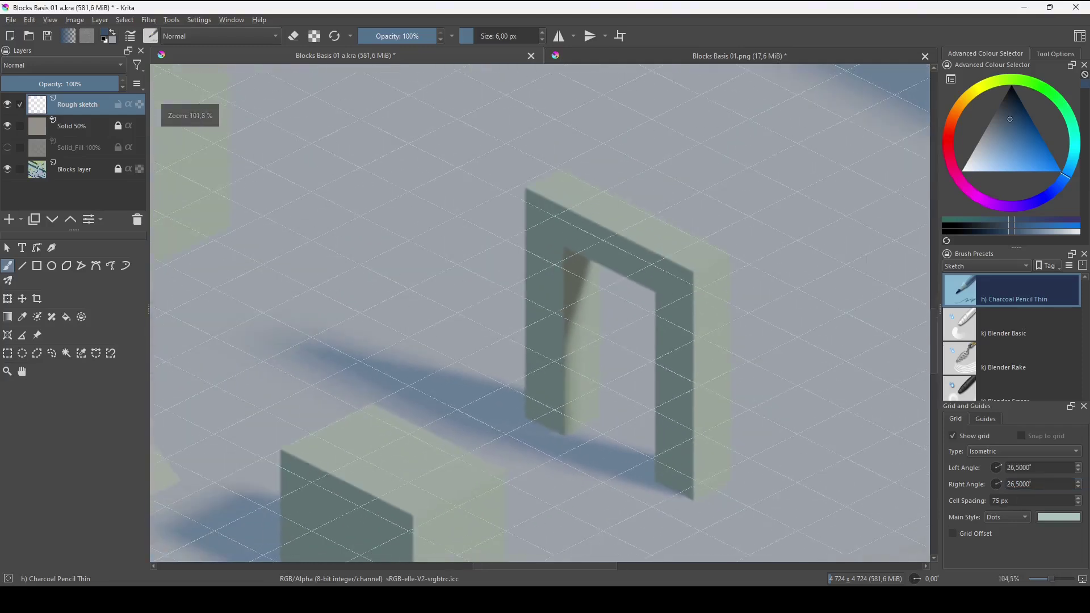
Try a denser isometric grid with a cell spacing of 37 px, followed by wider spacings.
{"action": "left_click", "coordinate": [1024, 502]}
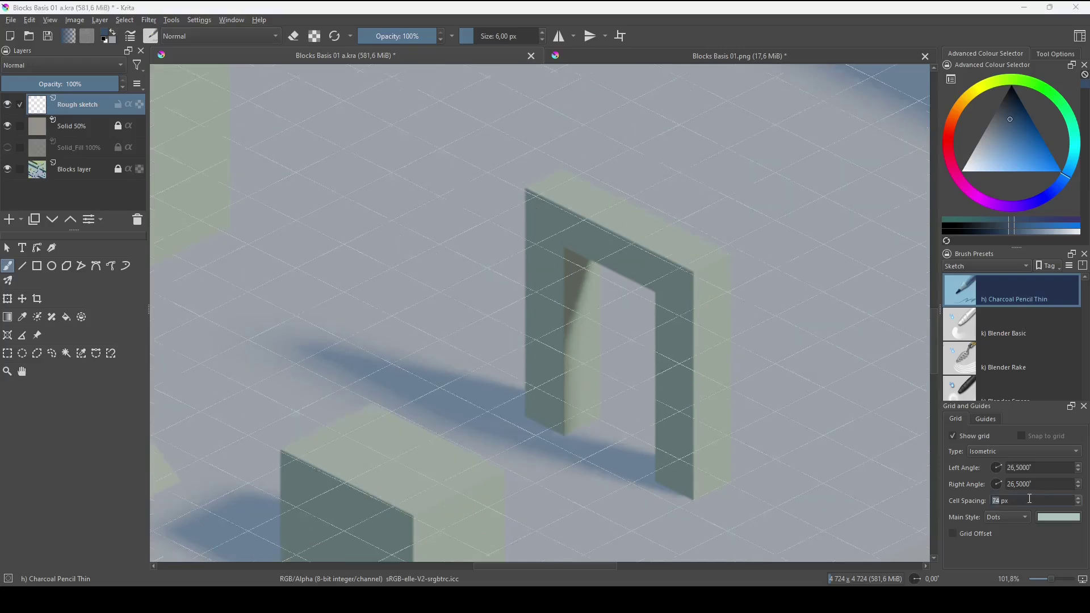
{"action": "type", "text": "37"}
{"action": "scroll", "coordinate": [1030, 499], "scroll_direction": "up", "scroll_amount": 16}
{"action": "scroll", "coordinate": [1030, 499], "scroll_direction": "up", "scroll_amount": 20}
Compare the canvas with the grid hidden and shown, and set the grid's cell spacing to 75 px.
{"action": "left_click", "coordinate": [954, 435]}
{"action": "left_click", "coordinate": [955, 436]}
{"action": "left_click", "coordinate": [953, 436]}
{"action": "left_click", "coordinate": [967, 437]}
{"action": "scroll", "coordinate": [1008, 505], "scroll_direction": "down", "scroll_amount": 4}
{"action": "scroll", "coordinate": [1009, 505], "scroll_direction": "down", "scroll_amount": 3}
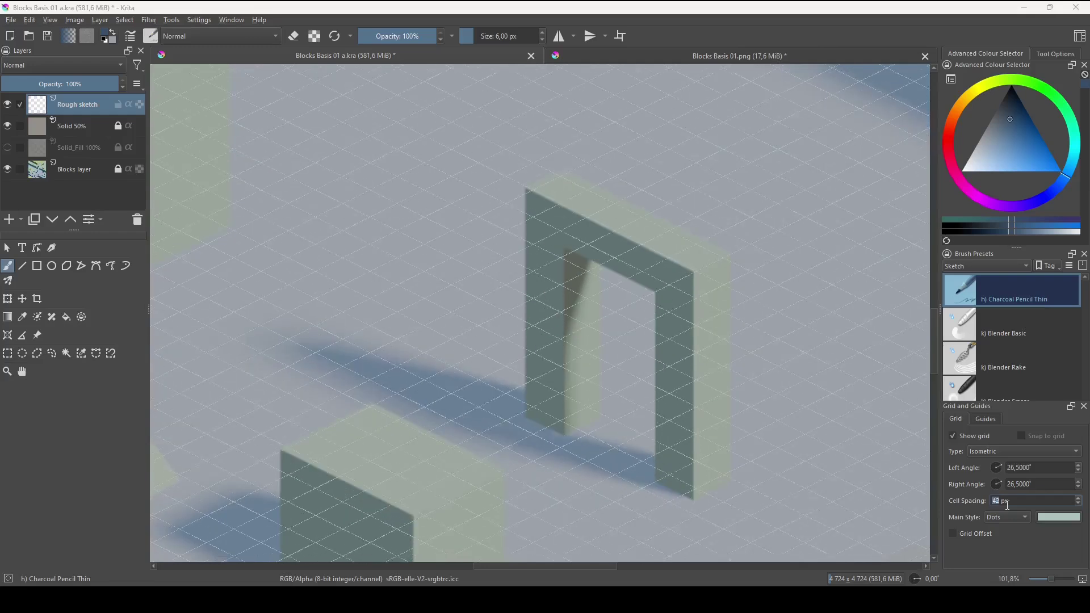
{"action": "scroll", "coordinate": [1008, 505], "scroll_direction": "up", "scroll_amount": 7}
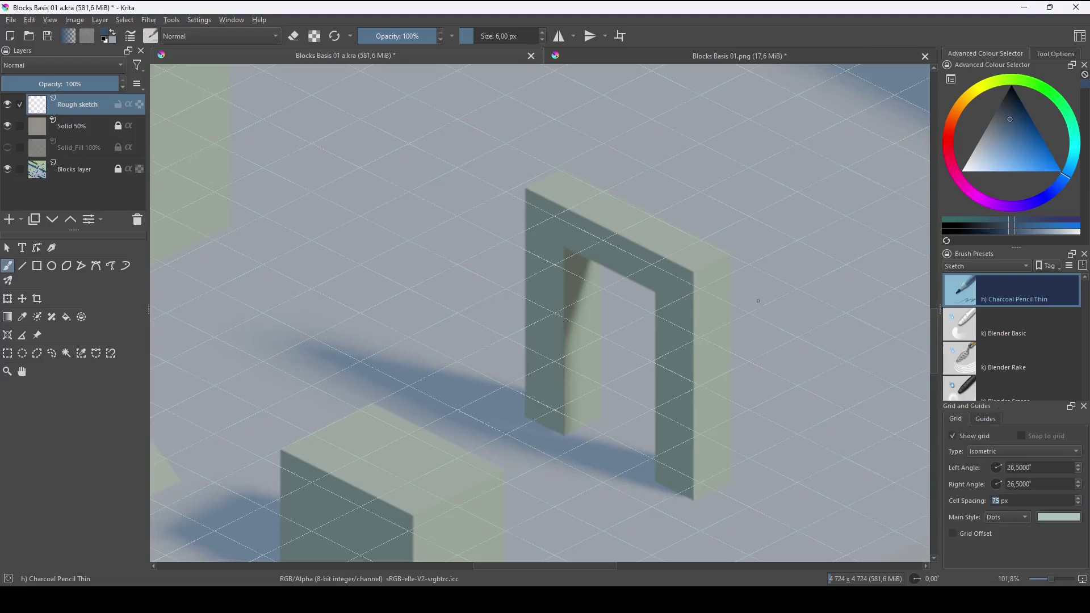
Draw a short charcoal line parallel to the grid across the arch's right end face, overhanging its back edge.
{"action": "left_click_drag", "start_coordinate": [752, 329], "coordinate": [813, 320]}
{"action": "key", "text": "5"}
{"action": "left_click_drag", "start_coordinate": [839, 255], "coordinate": [774, 362]}
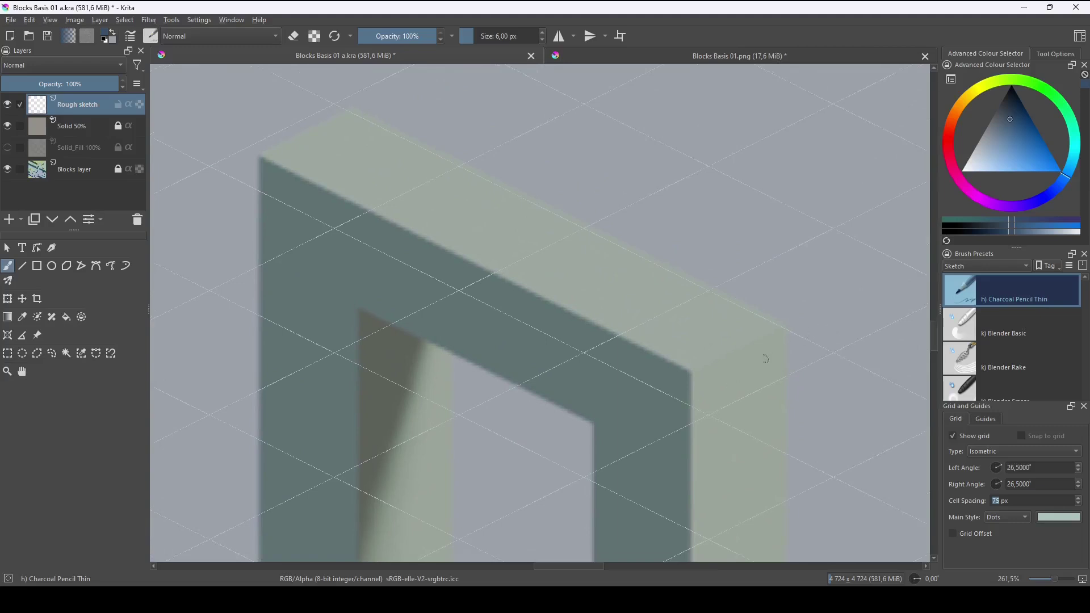
{"action": "mouse_move", "coordinate": [828, 328]}
{"action": "left_mouse_down"}
{"action": "mouse_move", "coordinate": [700, 402]}
{"action": "mouse_move", "coordinate": [829, 327]}
{"action": "left_mouse_up"}
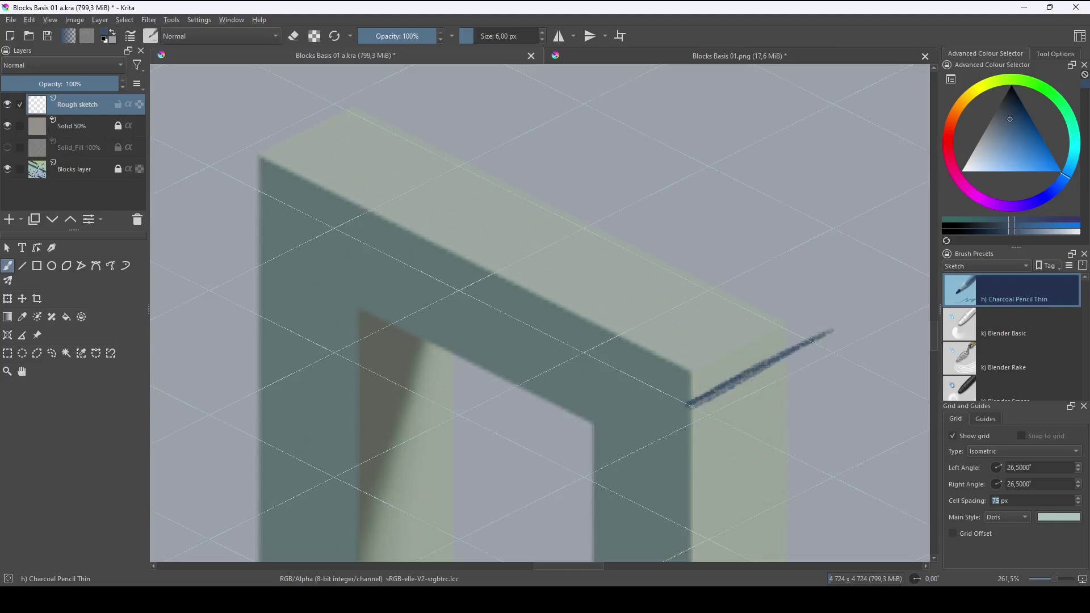
{"action": "scroll", "coordinate": [771, 379], "scroll_direction": "down", "scroll_amount": 2}
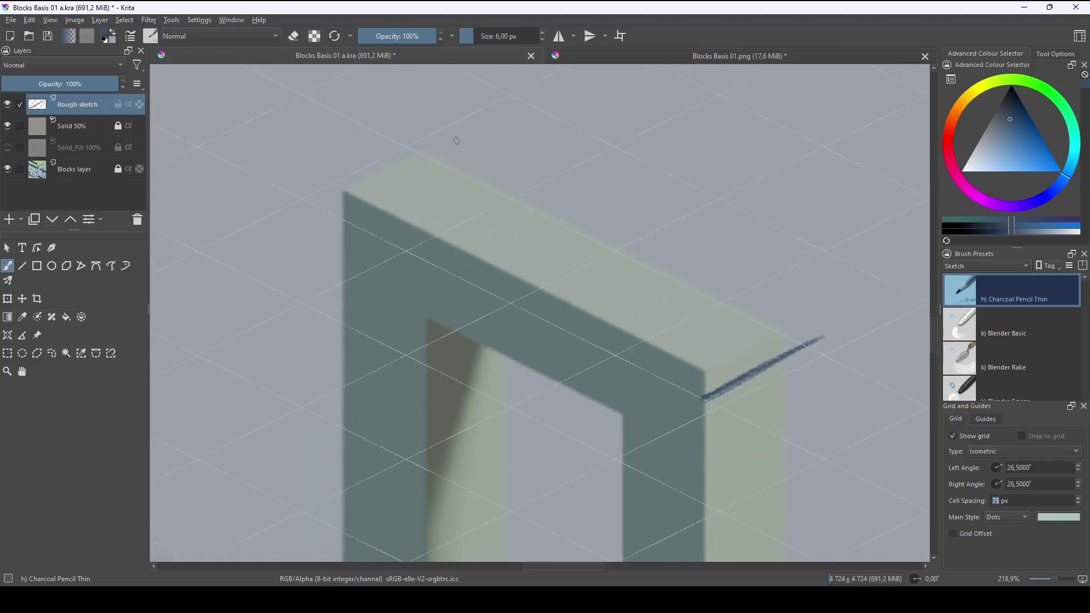
With the canvas rotated, draw the two long bottom edges of a slab along the arch's back and front top edges.
{"action": "mouse_move", "coordinate": [736, 220]}
{"action": "left_mouse_down"}
{"action": "mouse_move", "coordinate": [779, 306]}
{"action": "mouse_move", "coordinate": [771, 223]}
{"action": "mouse_move", "coordinate": [812, 260]}
{"action": "mouse_move", "coordinate": [674, 503]}
{"action": "mouse_move", "coordinate": [484, 508]}
{"action": "mouse_move", "coordinate": [555, 423]}
{"action": "mouse_move", "coordinate": [597, 436]}
{"action": "left_mouse_up"}
{"action": "left_click_drag", "start_coordinate": [472, 489], "coordinate": [451, 470]}
{"action": "left_click_drag", "start_coordinate": [319, 523], "coordinate": [378, 489]}
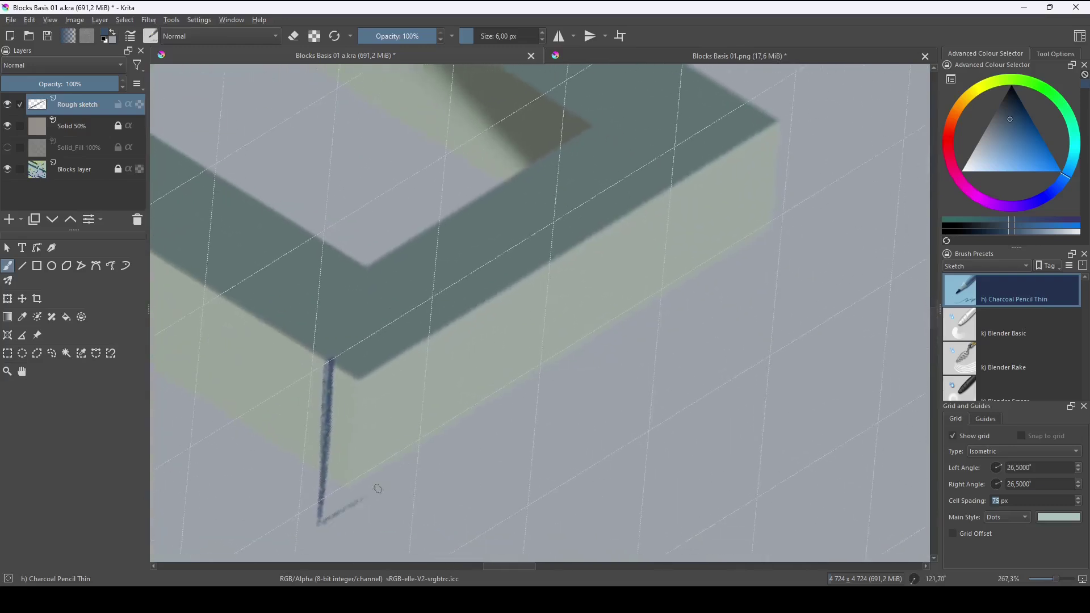
{"action": "left_click_drag", "start_coordinate": [321, 521], "coordinate": [794, 232]}
{"action": "left_click_drag", "start_coordinate": [715, 295], "coordinate": [705, 336]}
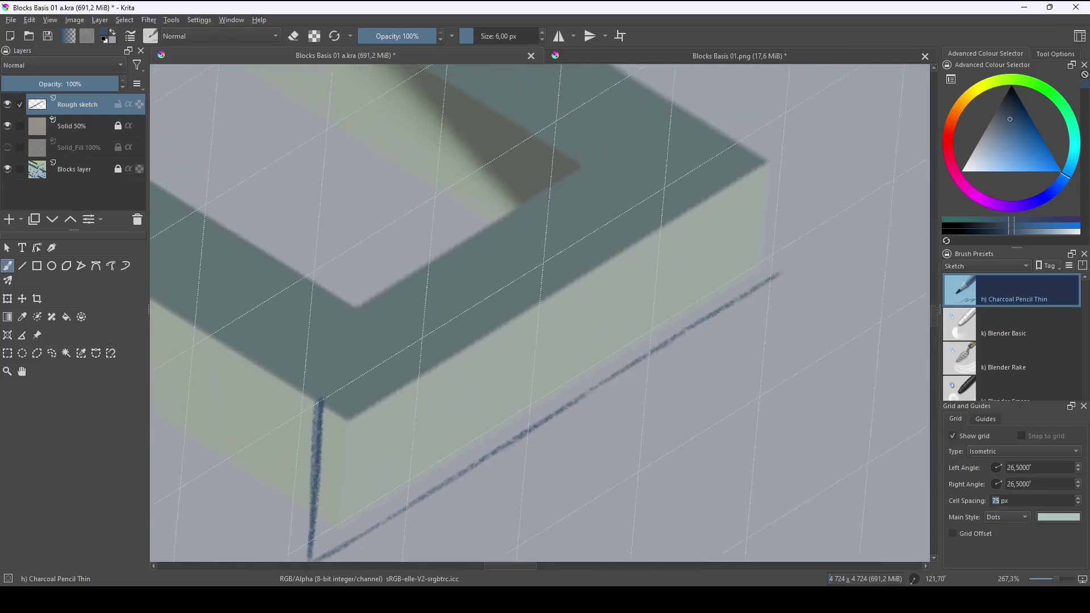
{"action": "left_click_drag", "start_coordinate": [351, 385], "coordinate": [791, 114]}
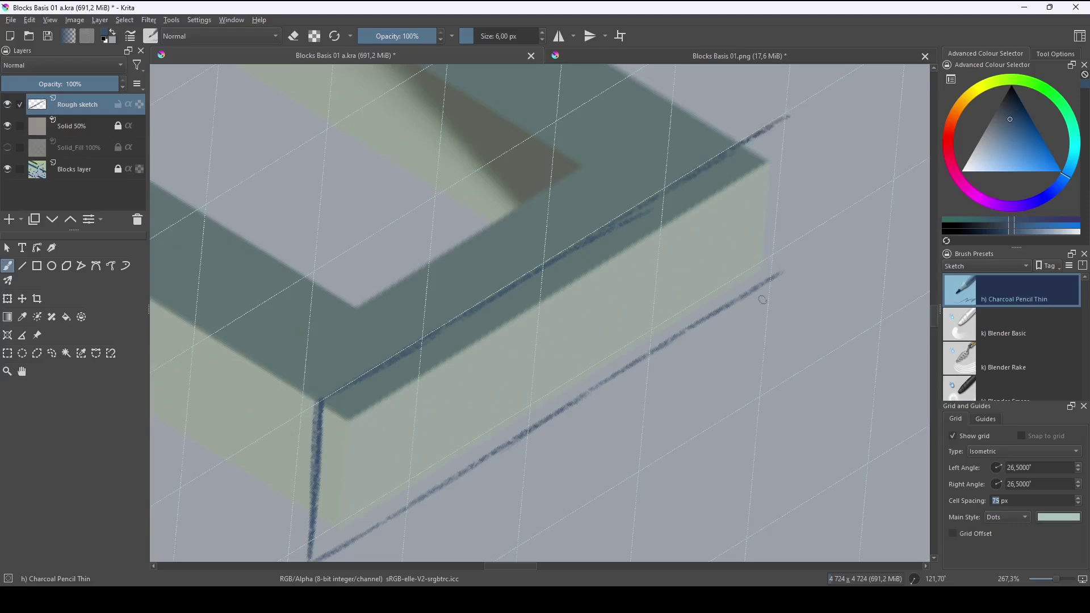
Reset the canvas rotation and close the slab's base outline with a short edge at the arch's far left end.
{"action": "key", "text": "5"}
{"action": "left_click_drag", "start_coordinate": [695, 263], "coordinate": [842, 333]}
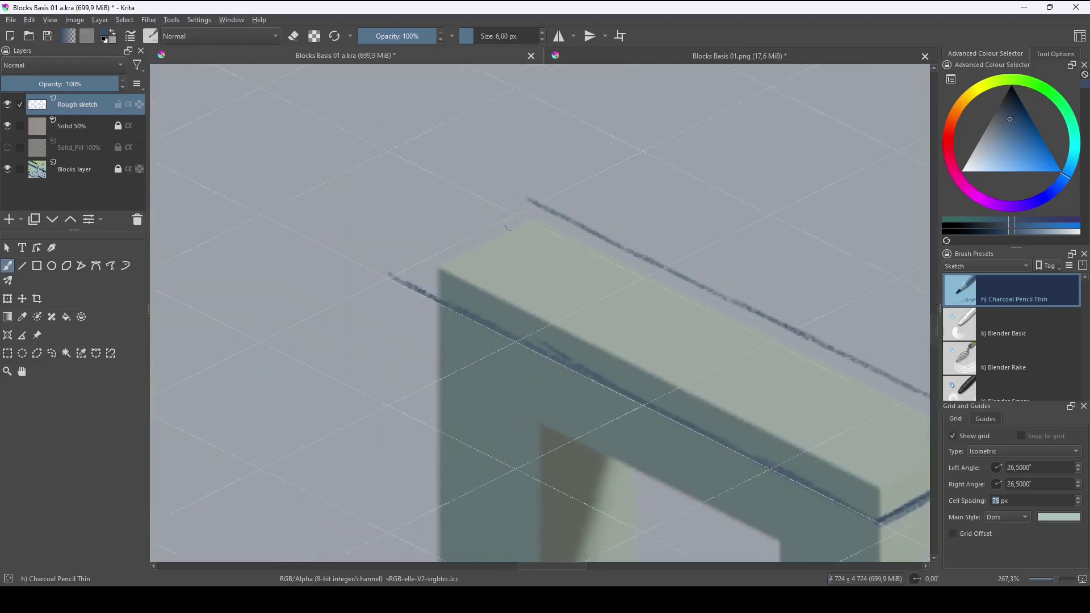
{"action": "left_click_drag", "start_coordinate": [519, 201], "coordinate": [376, 269]}
{"action": "left_click_drag", "start_coordinate": [486, 212], "coordinate": [522, 196]}
{"action": "mouse_move", "coordinate": [856, 389]}
{"action": "left_mouse_down"}
{"action": "mouse_move", "coordinate": [797, 390]}
{"action": "mouse_move", "coordinate": [660, 351]}
{"action": "left_mouse_up"}
{"action": "mouse_move", "coordinate": [828, 366]}
{"action": "left_mouse_down"}
{"action": "mouse_move", "coordinate": [826, 404]}
{"action": "mouse_move", "coordinate": [827, 361]}
{"action": "left_mouse_up"}
Draw short vertical lines up from the four corners of the slab's base outline.
{"action": "mouse_move", "coordinate": [681, 481]}
{"action": "left_mouse_down"}
{"action": "mouse_move", "coordinate": [683, 430]}
{"action": "mouse_move", "coordinate": [799, 465]}
{"action": "left_mouse_up"}
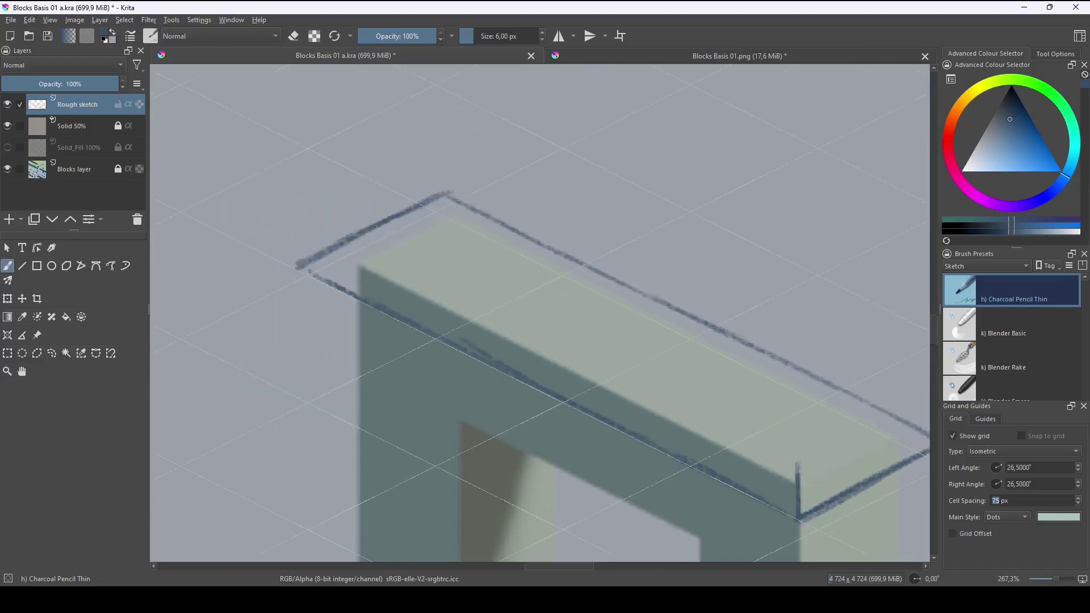
{"action": "left_click_drag", "start_coordinate": [293, 227], "coordinate": [295, 266]}
{"action": "mouse_move", "coordinate": [444, 178]}
{"action": "left_mouse_down"}
{"action": "mouse_move", "coordinate": [442, 151]}
{"action": "mouse_move", "coordinate": [443, 193]}
{"action": "left_mouse_up"}
{"action": "mouse_move", "coordinate": [859, 444]}
{"action": "left_mouse_down"}
{"action": "mouse_move", "coordinate": [729, 401]}
{"action": "mouse_move", "coordinate": [682, 417]}
{"action": "mouse_move", "coordinate": [812, 353]}
{"action": "left_mouse_up"}
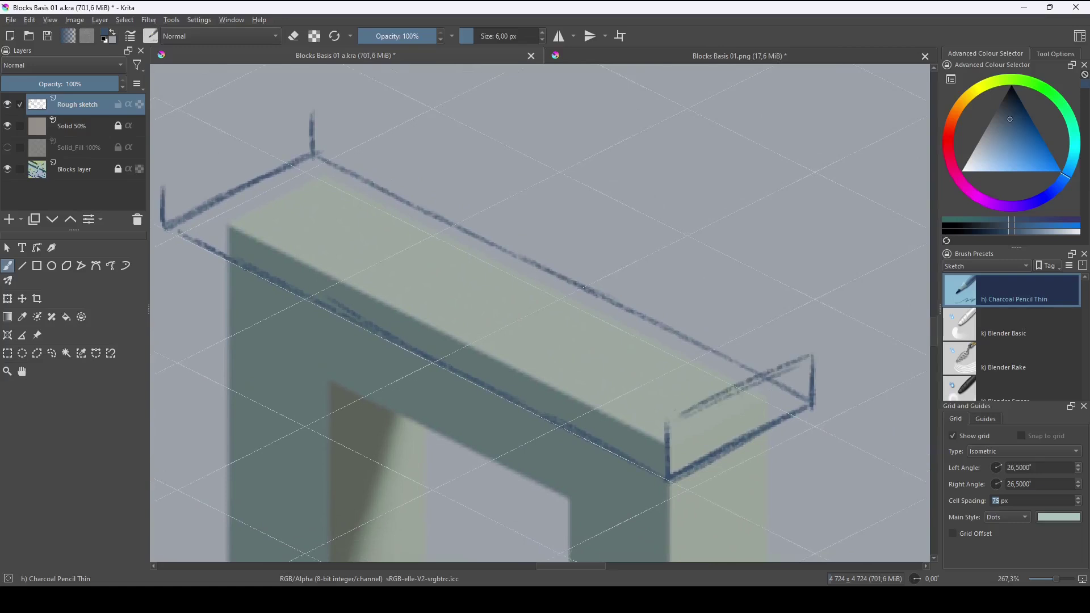
Draw the short upper edges joining the verticals at the slab's right and left ends.
{"action": "left_click_drag", "start_coordinate": [668, 421], "coordinate": [809, 347]}
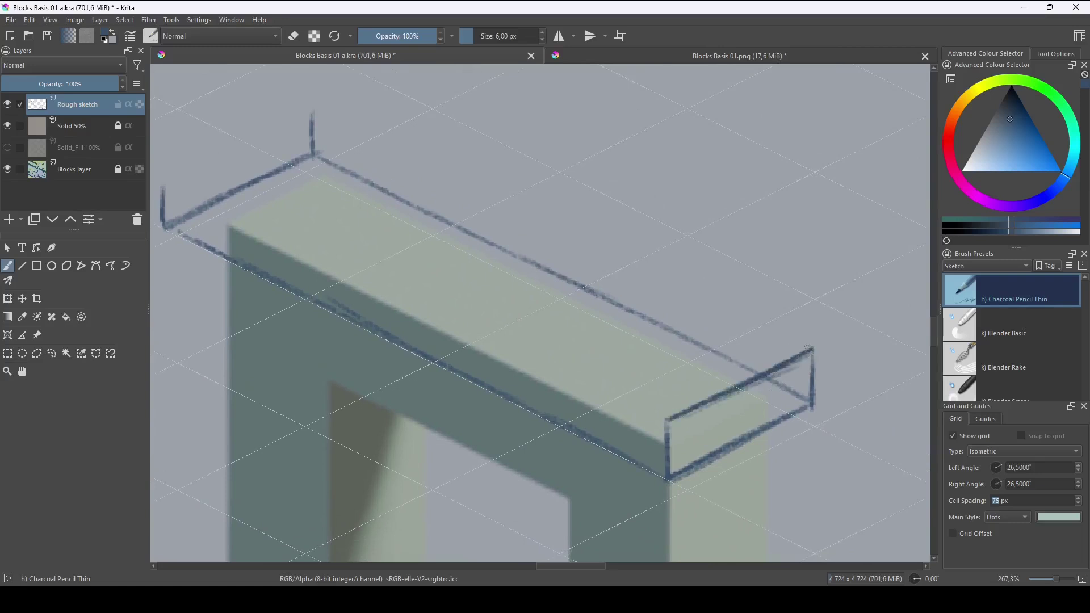
{"action": "mouse_move", "coordinate": [565, 376]}
{"action": "left_mouse_down"}
{"action": "mouse_move", "coordinate": [686, 423]}
{"action": "mouse_move", "coordinate": [817, 498]}
{"action": "left_mouse_up"}
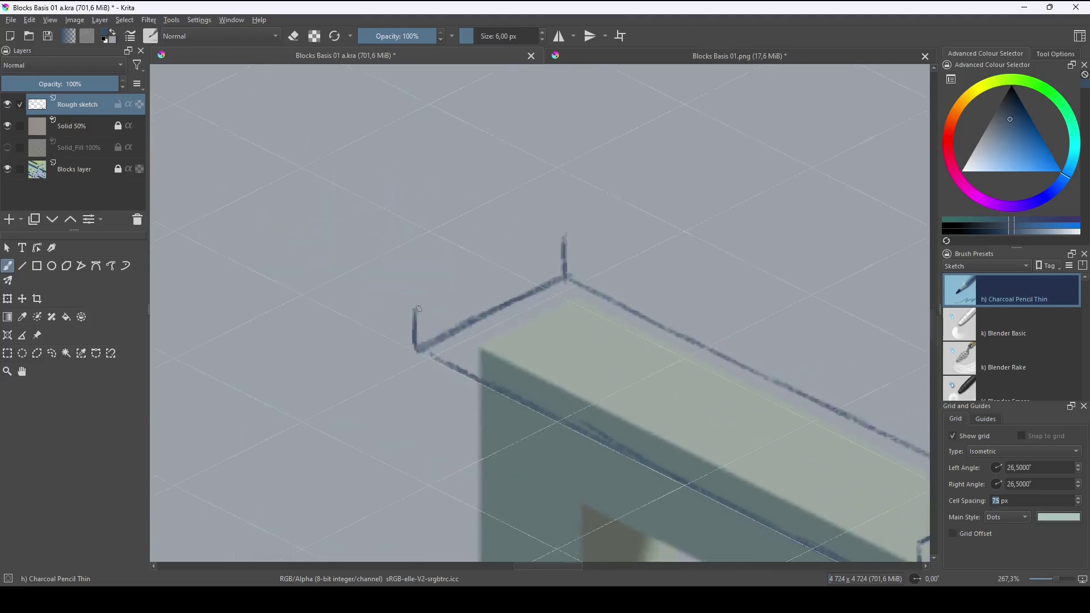
{"action": "mouse_move", "coordinate": [417, 307]}
{"action": "left_mouse_down"}
{"action": "mouse_move", "coordinate": [563, 232]}
{"action": "mouse_move", "coordinate": [400, 318]}
{"action": "left_mouse_up"}
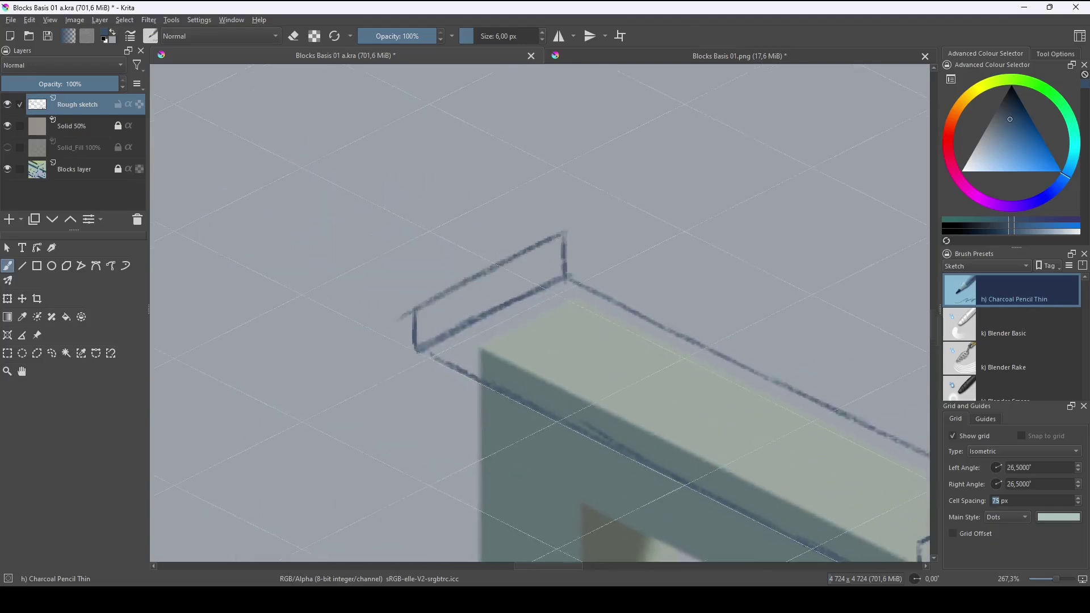
Rotate the canvas and draw the slab's long upper back edge between the two end faces.
{"action": "left_click", "coordinate": [636, 487], "text": "ctrl"}
{"action": "left_click_drag", "start_coordinate": [637, 486], "coordinate": [759, 332]}
{"action": "mouse_move", "coordinate": [319, 458]}
{"action": "left_mouse_down"}
{"action": "mouse_move", "coordinate": [475, 300]}
{"action": "mouse_move", "coordinate": [483, 309]}
{"action": "mouse_move", "coordinate": [576, 216]}
{"action": "mouse_move", "coordinate": [597, 216]}
{"action": "mouse_move", "coordinate": [703, 133]}
{"action": "left_mouse_up"}
{"action": "left_click_drag", "start_coordinate": [739, 100], "coordinate": [382, 400]}
Draw the slab's long upper front edge in overlapping strokes from the near right corner to the far left corner.
{"action": "left_click_drag", "start_coordinate": [565, 422], "coordinate": [559, 317]}
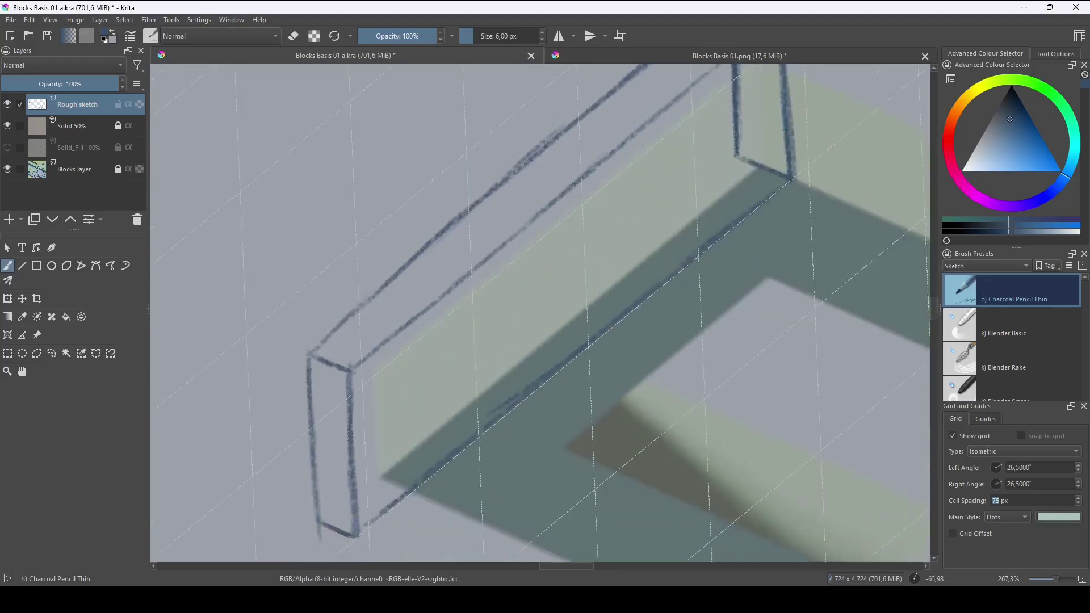
{"action": "mouse_move", "coordinate": [729, 163]}
{"action": "left_mouse_down"}
{"action": "mouse_move", "coordinate": [665, 209]}
{"action": "mouse_move", "coordinate": [630, 255]}
{"action": "mouse_move", "coordinate": [654, 275]}
{"action": "mouse_move", "coordinate": [649, 314]}
{"action": "mouse_move", "coordinate": [673, 300]}
{"action": "left_mouse_up"}
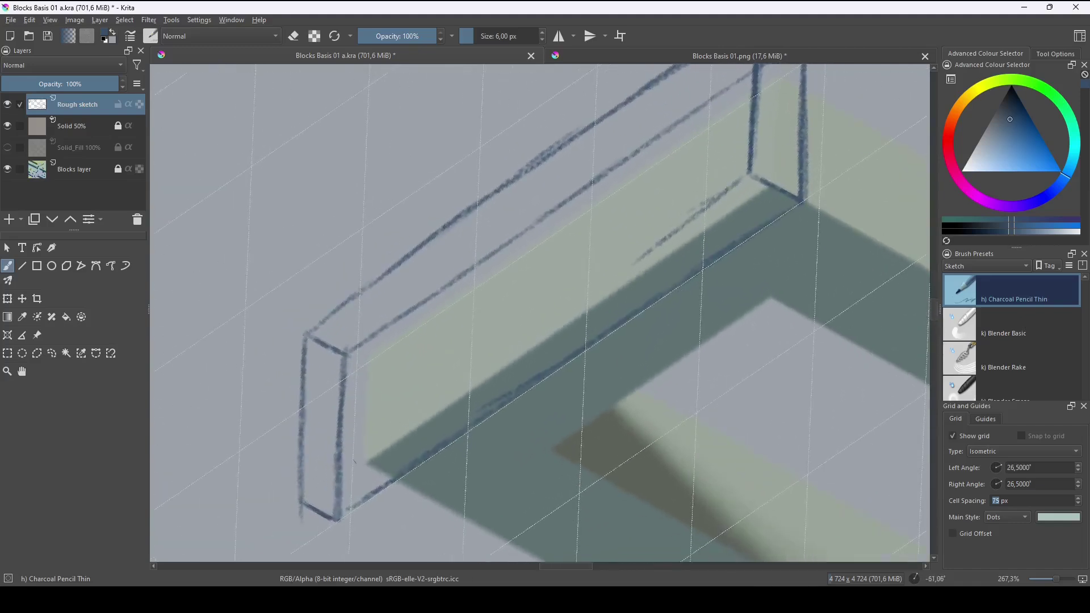
{"action": "left_click_drag", "start_coordinate": [341, 474], "coordinate": [510, 358]}
{"action": "left_click_drag", "start_coordinate": [748, 176], "coordinate": [618, 260]}
{"action": "left_click_drag", "start_coordinate": [698, 211], "coordinate": [511, 344]}
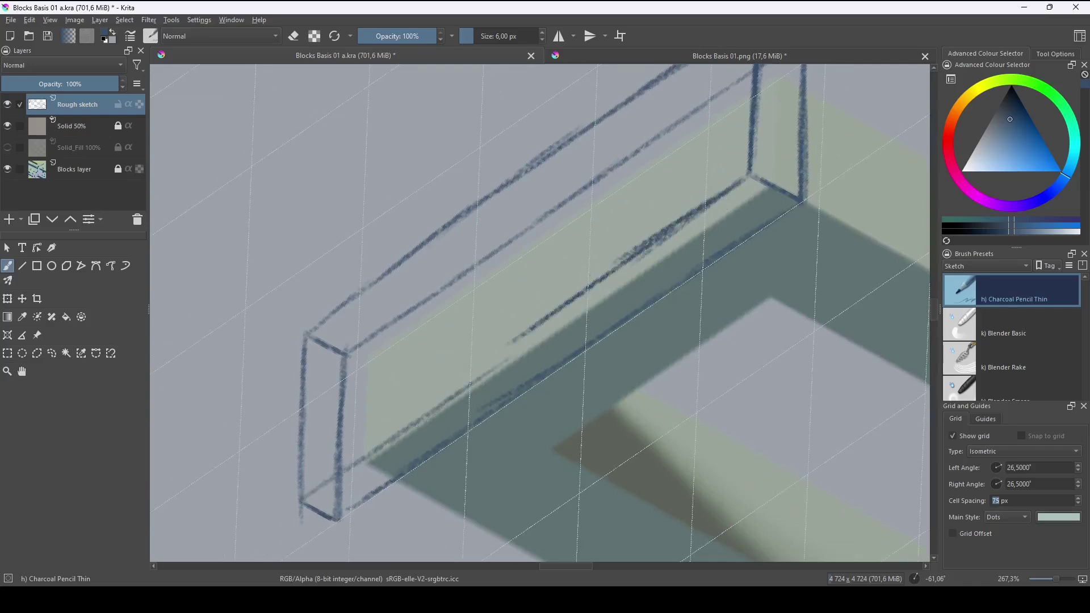
{"action": "left_click_drag", "start_coordinate": [589, 282], "coordinate": [429, 405]}
{"action": "left_click_drag", "start_coordinate": [490, 356], "coordinate": [344, 456]}
{"action": "left_click_drag", "start_coordinate": [452, 386], "coordinate": [295, 498]}
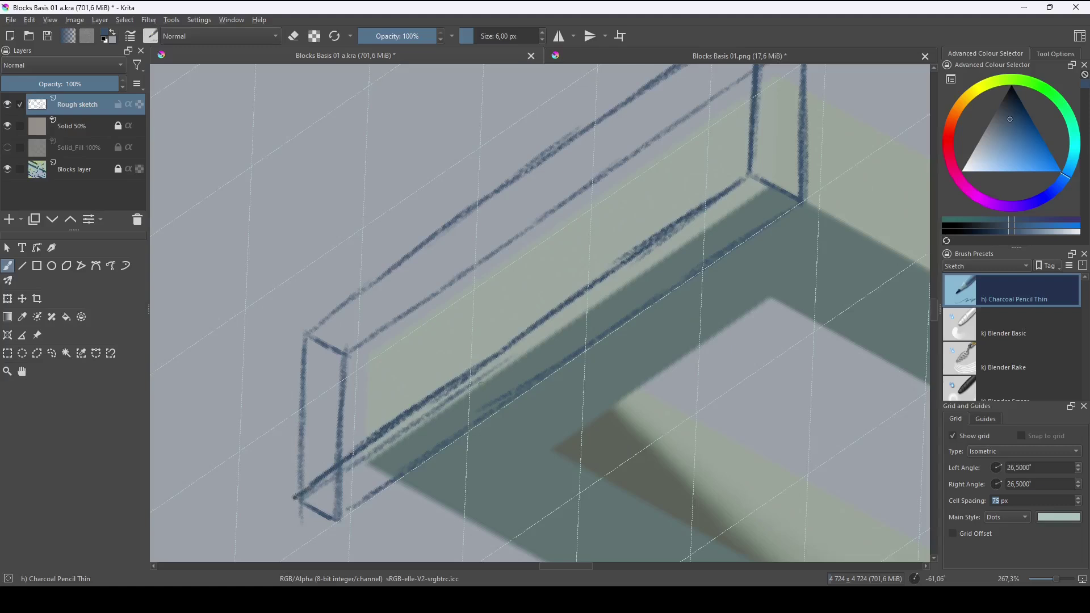
Switch the brush to eraser mode and clean up stray strokes and overlaps along the slab's upper front edge and left end.
{"action": "key", "text": "e"}
{"action": "left_click_drag", "start_coordinate": [503, 363], "coordinate": [335, 482]}
{"action": "left_click_drag", "start_coordinate": [452, 391], "coordinate": [429, 404]}
{"action": "left_click_drag", "start_coordinate": [353, 464], "coordinate": [336, 476]}
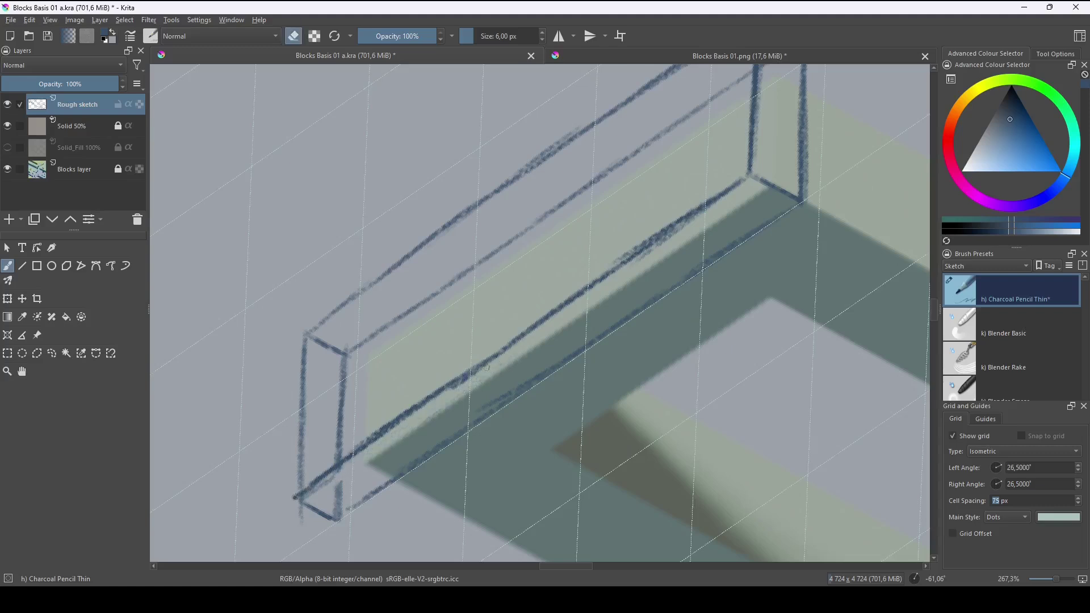
{"action": "left_click_drag", "start_coordinate": [502, 355], "coordinate": [451, 389]}
{"action": "left_click_drag", "start_coordinate": [687, 230], "coordinate": [630, 261]}
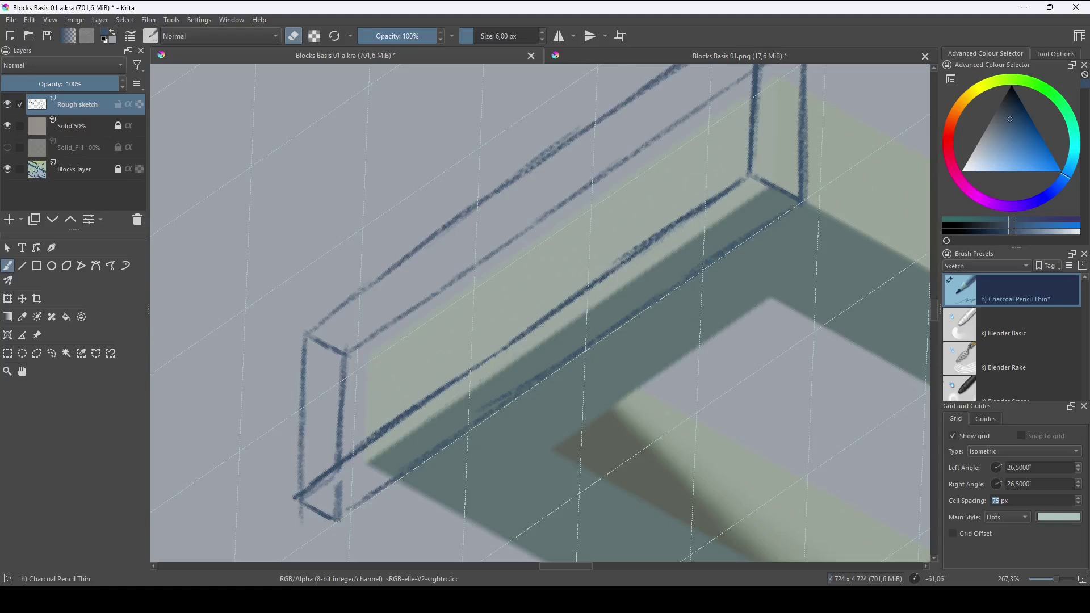
{"action": "left_click_drag", "start_coordinate": [340, 476], "coordinate": [296, 502]}
{"action": "left_click_drag", "start_coordinate": [425, 398], "coordinate": [336, 462]}
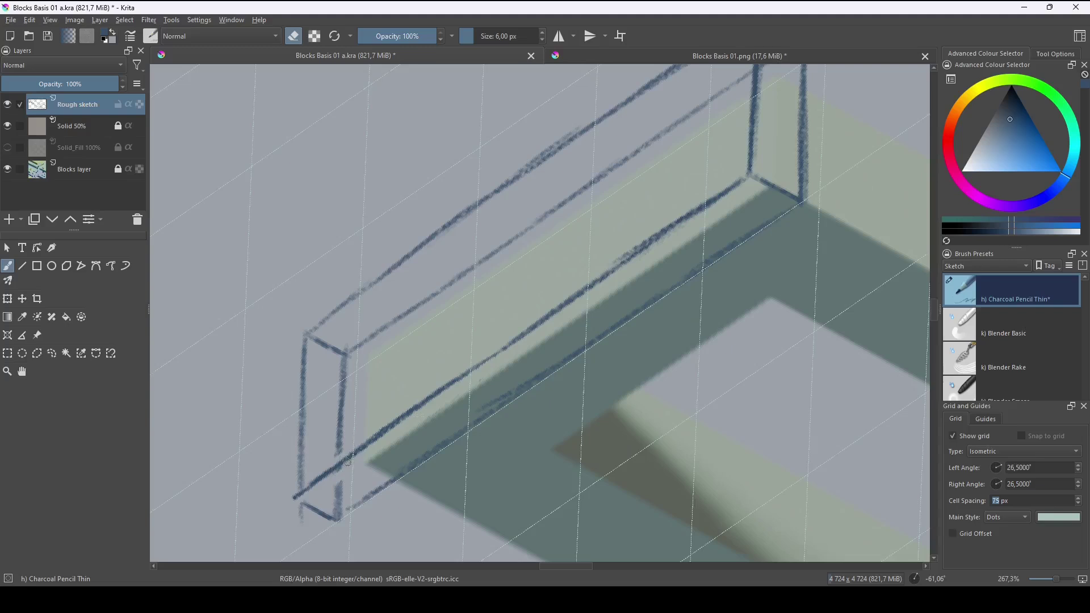
Switch back to painting and redraw the vertical edge at the slab's front left corner.
{"action": "key", "text": "e"}
{"action": "left_click_drag", "start_coordinate": [307, 355], "coordinate": [295, 504]}
{"action": "left_click_drag", "start_coordinate": [309, 336], "coordinate": [298, 437]}
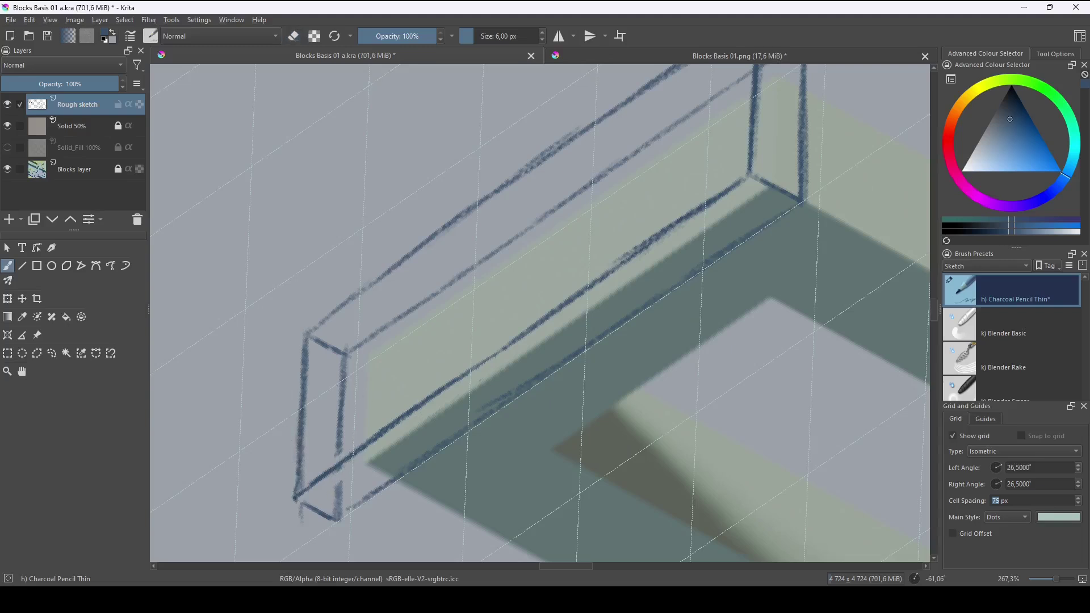
Reset the canvas rotation and mark out a small box at the slab's near corner, with verticals on both faces and a diamond on top.
{"action": "key", "text": "5"}
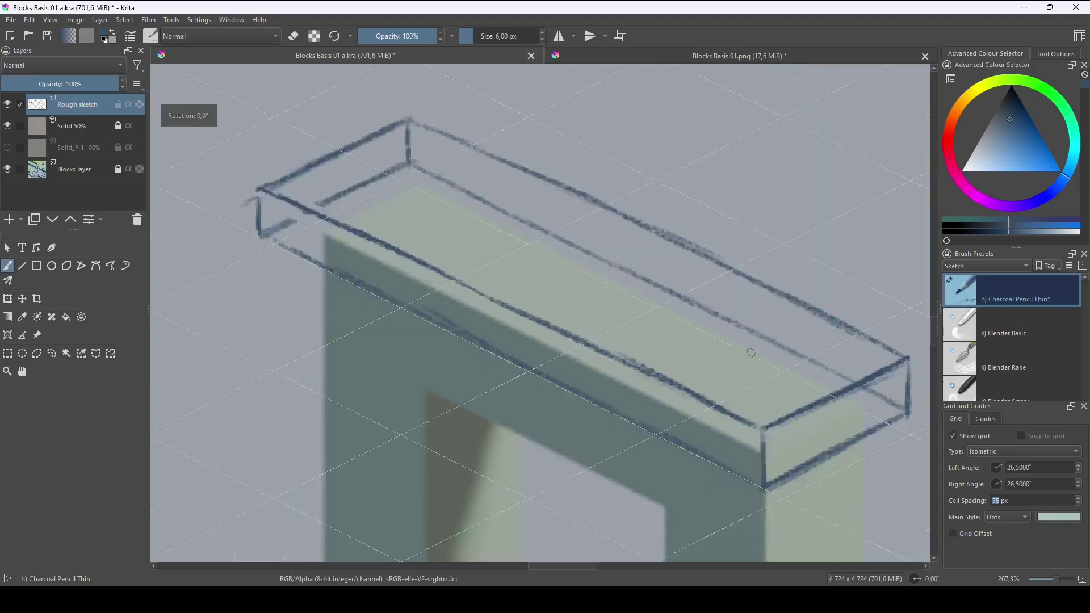
{"action": "left_click_drag", "start_coordinate": [886, 471], "coordinate": [784, 430]}
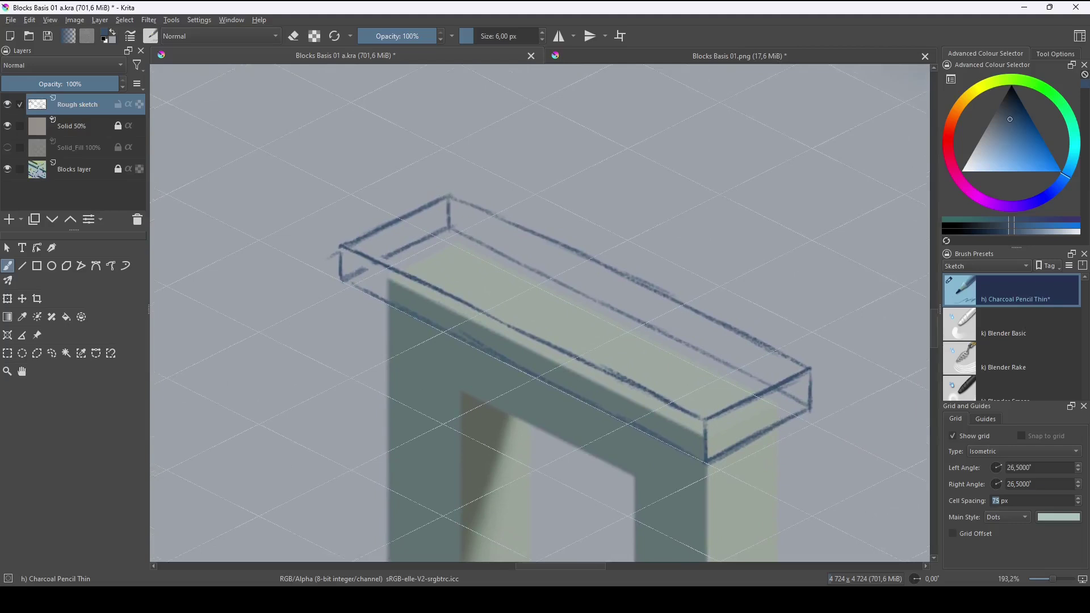
{"action": "scroll", "coordinate": [758, 448], "scroll_direction": "up", "scroll_amount": 5}
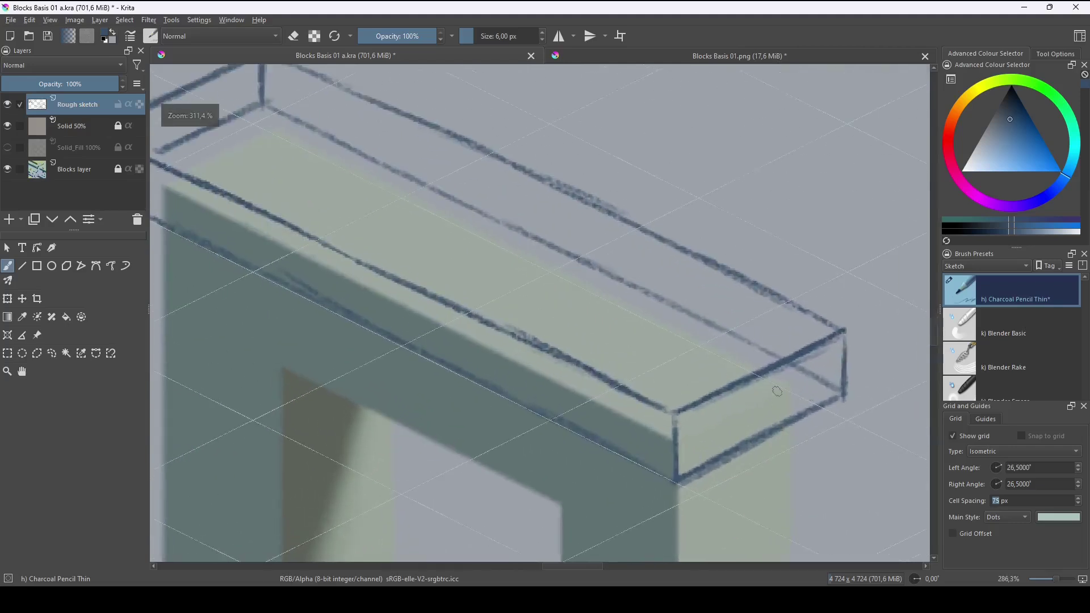
{"action": "left_click_drag", "start_coordinate": [820, 349], "coordinate": [820, 339]}
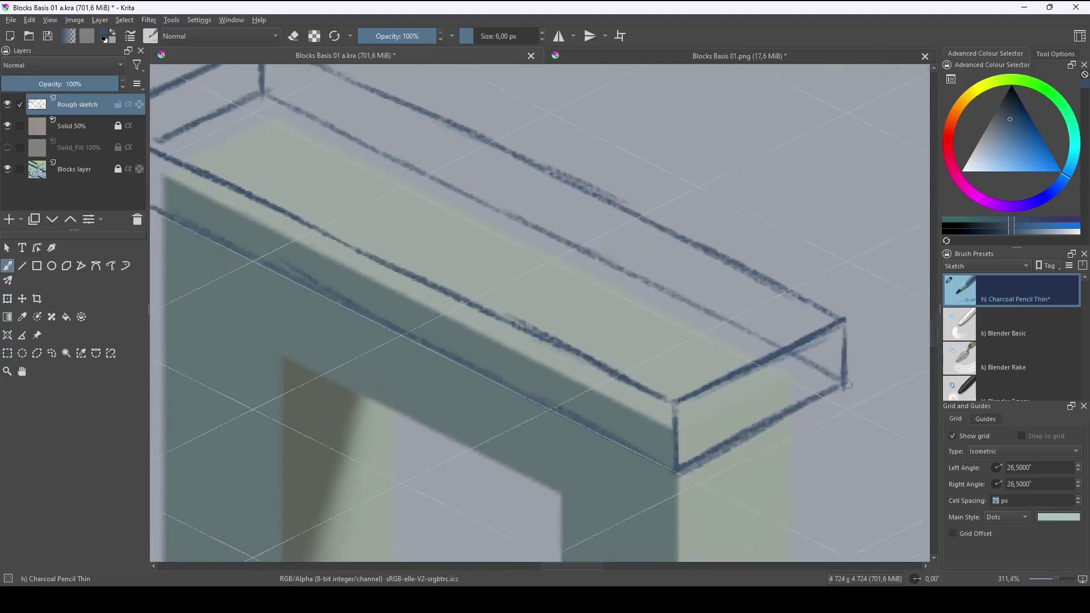
{"action": "mouse_move", "coordinate": [749, 404]}
{"action": "left_mouse_down"}
{"action": "mouse_move", "coordinate": [788, 389]}
{"action": "mouse_move", "coordinate": [764, 423]}
{"action": "left_mouse_up"}
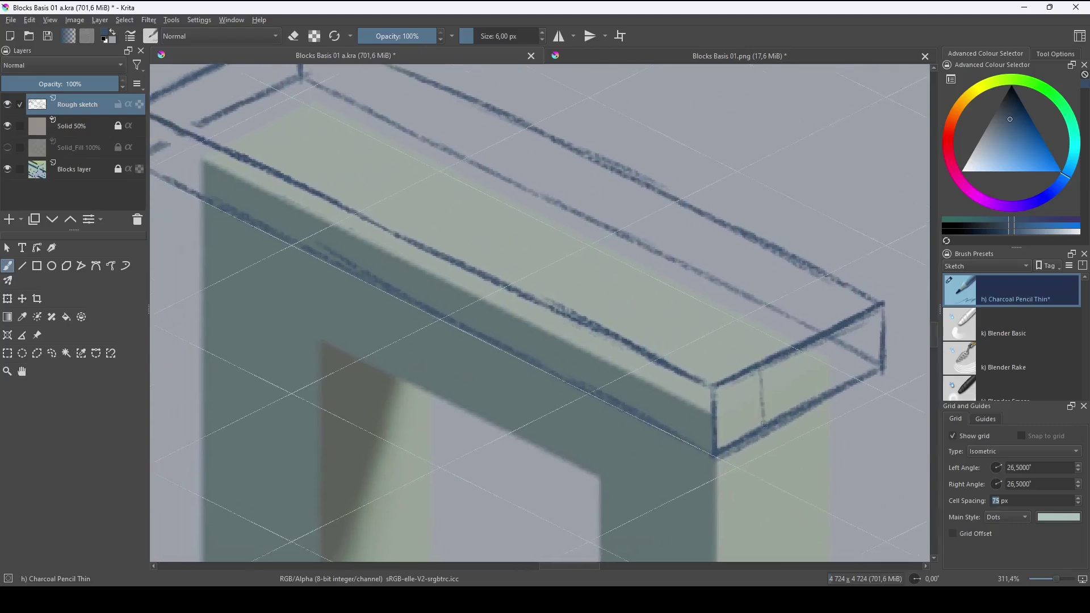
{"action": "mouse_move", "coordinate": [760, 369]}
{"action": "left_mouse_down"}
{"action": "mouse_move", "coordinate": [705, 342]}
{"action": "mouse_move", "coordinate": [659, 364]}
{"action": "mouse_move", "coordinate": [656, 409]}
{"action": "left_mouse_up"}
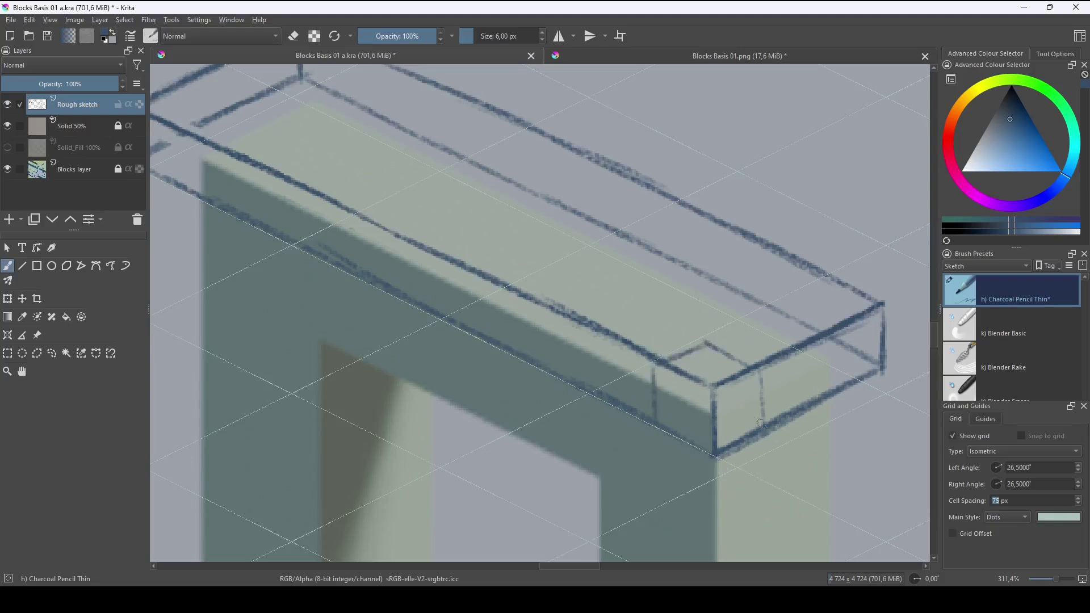
{"action": "left_click_drag", "start_coordinate": [761, 404], "coordinate": [760, 373]}
{"action": "left_click_drag", "start_coordinate": [708, 341], "coordinate": [763, 368]}
Draw curves on both faces of the corner box, from the diamond's side corners down to the slab's near bottom corner.
{"action": "mouse_move", "coordinate": [758, 374]}
{"action": "left_mouse_down"}
{"action": "mouse_move", "coordinate": [720, 453]}
{"action": "mouse_move", "coordinate": [750, 384]}
{"action": "mouse_move", "coordinate": [724, 434]}
{"action": "left_mouse_up"}
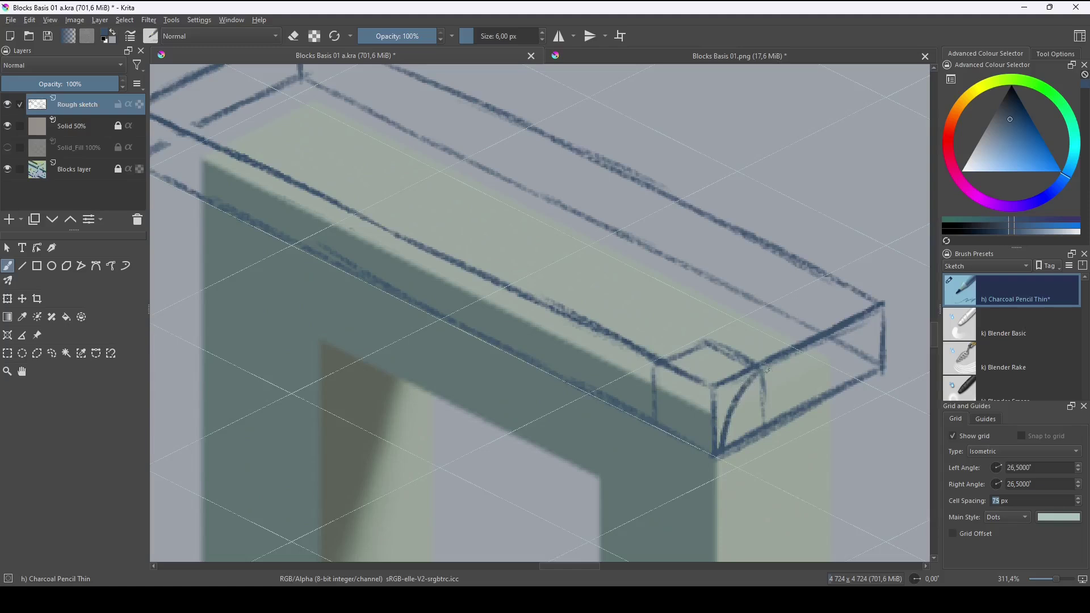
{"action": "mouse_move", "coordinate": [764, 370]}
{"action": "left_mouse_down"}
{"action": "mouse_move", "coordinate": [721, 420]}
{"action": "mouse_move", "coordinate": [718, 450]}
{"action": "left_mouse_up"}
{"action": "mouse_move", "coordinate": [655, 363]}
{"action": "left_mouse_down"}
{"action": "mouse_move", "coordinate": [712, 420]}
{"action": "mouse_move", "coordinate": [713, 447]}
{"action": "left_mouse_up"}
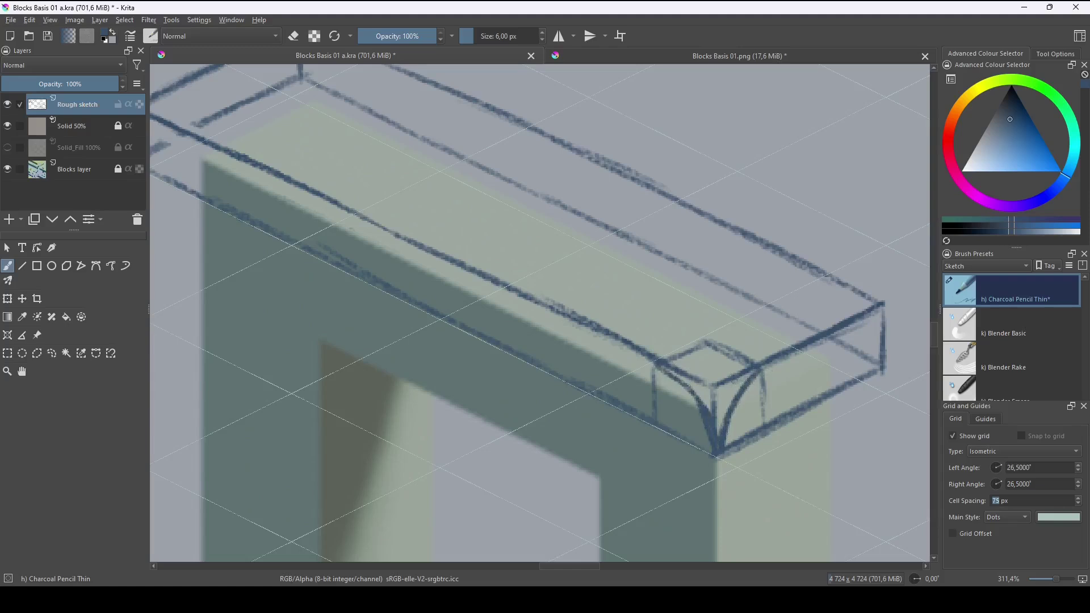
Draw an inward curve across the top of the near corner box, joining the side corners of the diamond.
{"action": "mouse_move", "coordinate": [673, 363]}
{"action": "left_mouse_down"}
{"action": "mouse_move", "coordinate": [716, 375]}
{"action": "mouse_move", "coordinate": [760, 367]}
{"action": "mouse_move", "coordinate": [717, 375]}
{"action": "left_mouse_up"}
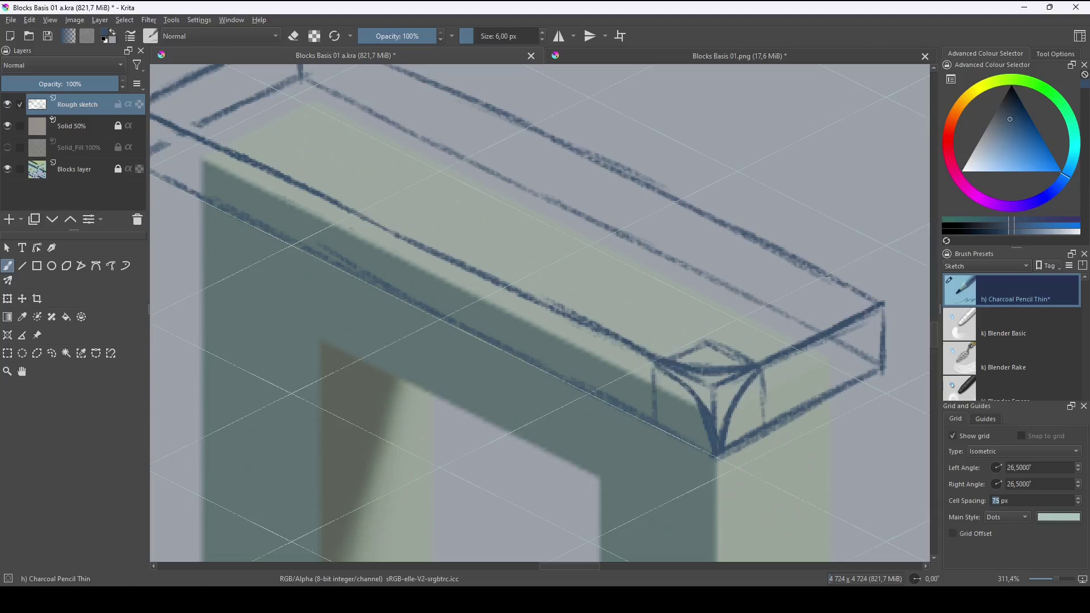
{"action": "mouse_move", "coordinate": [653, 363]}
{"action": "left_mouse_down"}
{"action": "mouse_move", "coordinate": [688, 397]}
{"action": "mouse_move", "coordinate": [734, 408]}
{"action": "left_mouse_up"}
{"action": "mouse_move", "coordinate": [708, 411]}
{"action": "left_mouse_down"}
{"action": "mouse_move", "coordinate": [717, 446]}
{"action": "mouse_move", "coordinate": [719, 393]}
{"action": "mouse_move", "coordinate": [704, 381]}
{"action": "mouse_move", "coordinate": [720, 383]}
{"action": "left_mouse_up"}
Erase the corner box's central vertical edge and the stray marks between the two face curves.
{"action": "key", "text": "e"}
{"action": "left_click_drag", "start_coordinate": [714, 392], "coordinate": [718, 421]}
{"action": "mouse_move", "coordinate": [670, 379]}
{"action": "left_mouse_down"}
{"action": "mouse_move", "coordinate": [687, 392]}
{"action": "mouse_move", "coordinate": [671, 372]}
{"action": "left_mouse_up"}
{"action": "key", "text": "e"}
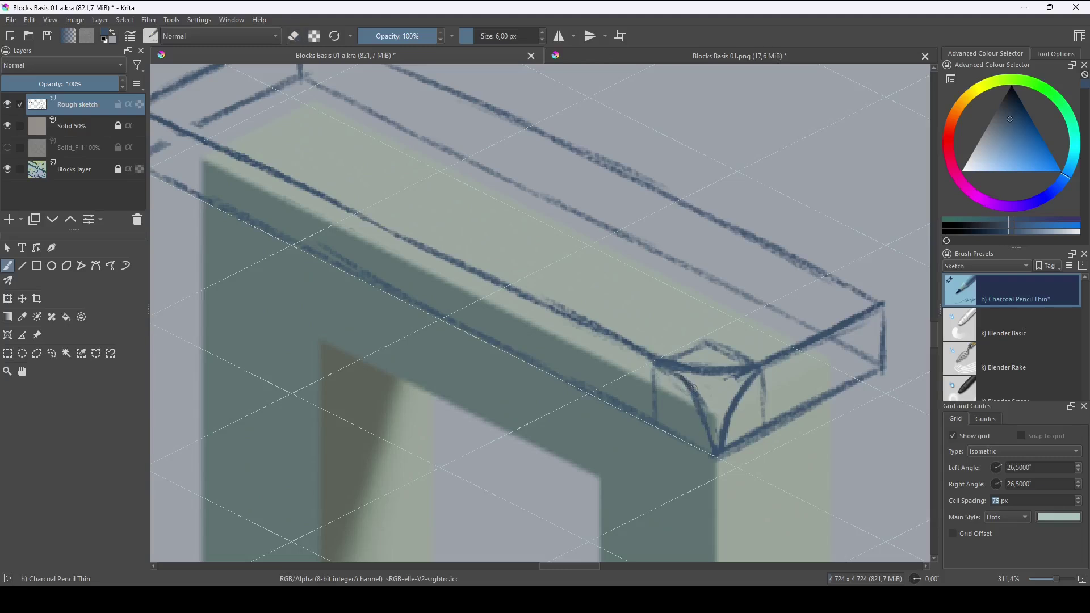
{"action": "key", "text": "e"}
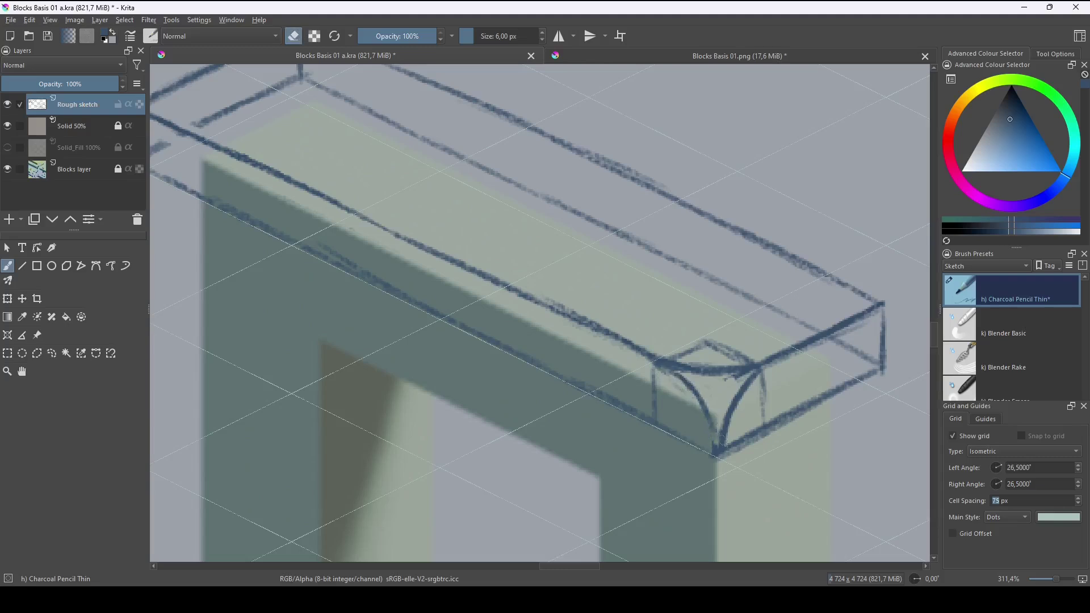
{"action": "key", "text": "e"}
{"action": "key", "text": "e"}
Erase the corner box's side verticals and remaining diamond lines around the curved cut, and return the brush to painting.
{"action": "mouse_move", "coordinate": [764, 381]}
{"action": "left_mouse_down"}
{"action": "mouse_move", "coordinate": [764, 400]}
{"action": "mouse_move", "coordinate": [784, 401]}
{"action": "mouse_move", "coordinate": [756, 425]}
{"action": "left_mouse_up"}
{"action": "mouse_move", "coordinate": [753, 357]}
{"action": "left_mouse_down"}
{"action": "mouse_move", "coordinate": [671, 350]}
{"action": "mouse_move", "coordinate": [752, 349]}
{"action": "mouse_move", "coordinate": [707, 339]}
{"action": "mouse_move", "coordinate": [690, 341]}
{"action": "mouse_move", "coordinate": [733, 359]}
{"action": "left_mouse_up"}
{"action": "mouse_move", "coordinate": [662, 355]}
{"action": "left_mouse_down"}
{"action": "mouse_move", "coordinate": [784, 367]}
{"action": "mouse_move", "coordinate": [745, 374]}
{"action": "left_mouse_up"}
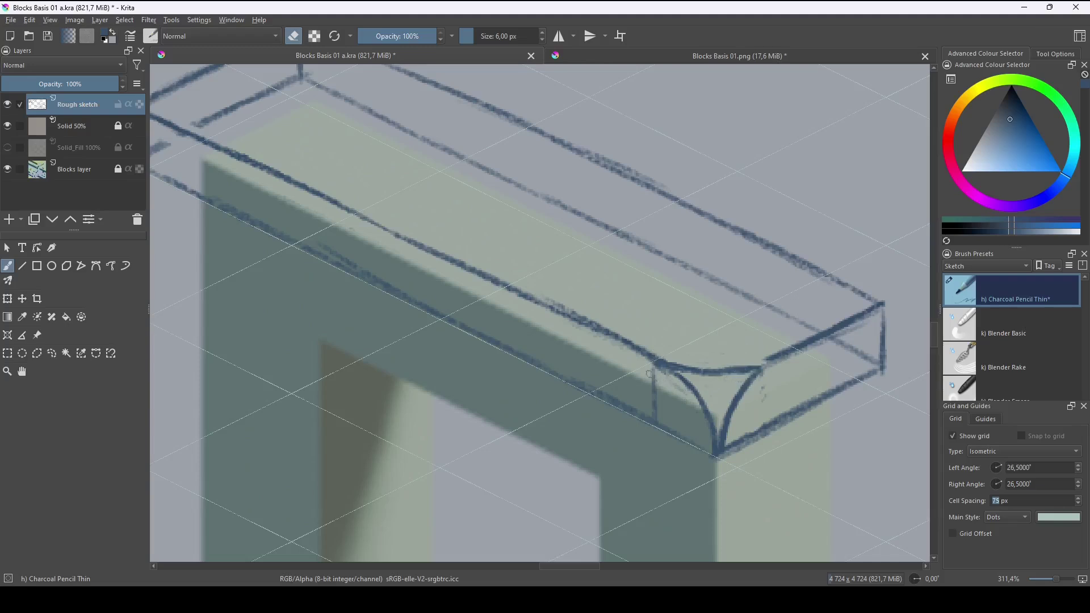
{"action": "left_click_drag", "start_coordinate": [653, 369], "coordinate": [652, 408]}
{"action": "left_click_drag", "start_coordinate": [869, 393], "coordinate": [769, 416]}
{"action": "key", "text": "e"}
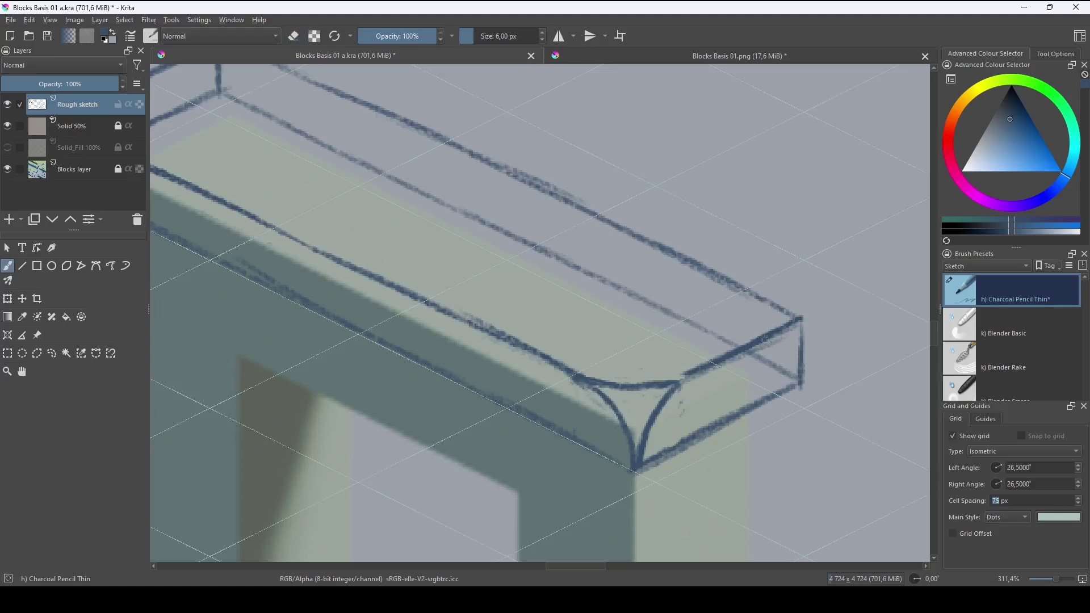
Sketch matching construction lines and inward curves for the cut corner at the slab's far right end.
{"action": "left_click_drag", "start_coordinate": [757, 392], "coordinate": [754, 360]}
{"action": "key", "text": "e"}
{"action": "key", "text": "e"}
{"action": "left_click_drag", "start_coordinate": [766, 354], "coordinate": [797, 373]}
{"action": "mouse_move", "coordinate": [752, 294]}
{"action": "left_mouse_down"}
{"action": "mouse_move", "coordinate": [758, 347]}
{"action": "mouse_move", "coordinate": [761, 319]}
{"action": "mouse_move", "coordinate": [758, 336]}
{"action": "mouse_move", "coordinate": [798, 358]}
{"action": "mouse_move", "coordinate": [798, 373]}
{"action": "mouse_move", "coordinate": [783, 322]}
{"action": "mouse_move", "coordinate": [770, 316]}
{"action": "left_mouse_up"}
Draw matching inward curves at the slab's left corner and round off its back corner.
{"action": "left_click_drag", "start_coordinate": [566, 393], "coordinate": [795, 482]}
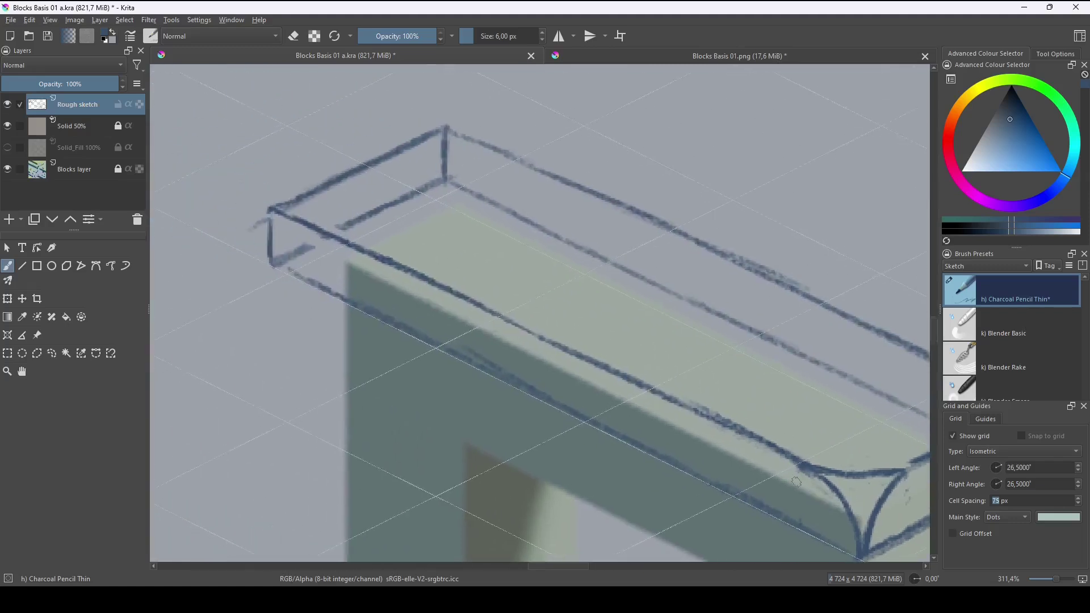
{"action": "left_click_drag", "start_coordinate": [547, 367], "coordinate": [782, 459]}
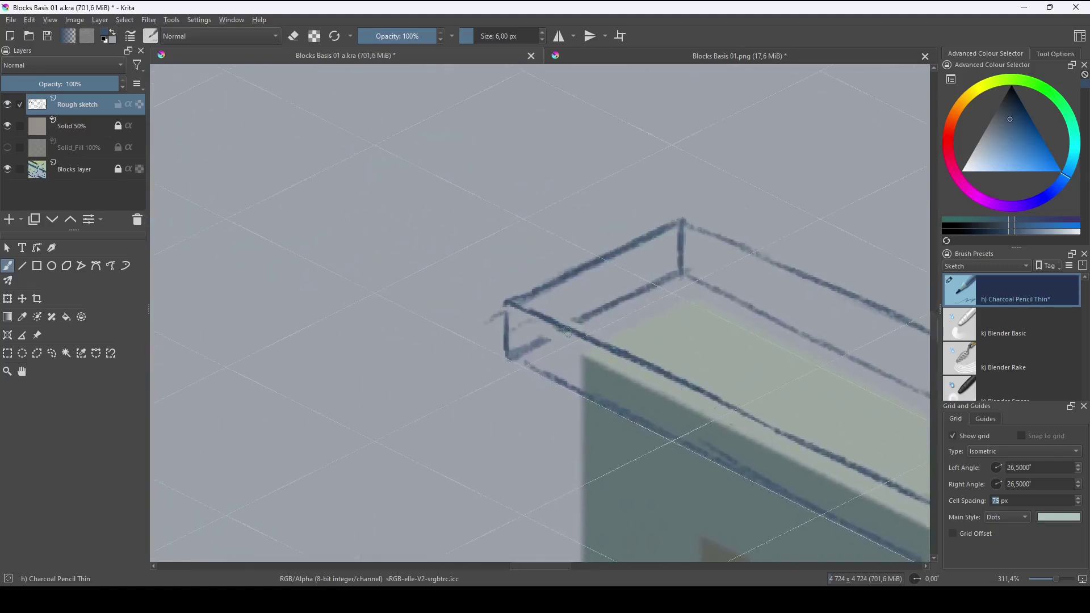
{"action": "mouse_move", "coordinate": [553, 327]}
{"action": "left_mouse_down"}
{"action": "mouse_move", "coordinate": [514, 336]}
{"action": "mouse_move", "coordinate": [506, 360]}
{"action": "left_mouse_up"}
{"action": "mouse_move", "coordinate": [545, 286]}
{"action": "left_mouse_down"}
{"action": "mouse_move", "coordinate": [571, 328]}
{"action": "mouse_move", "coordinate": [557, 312]}
{"action": "mouse_move", "coordinate": [509, 344]}
{"action": "left_mouse_up"}
{"action": "mouse_move", "coordinate": [644, 245]}
{"action": "left_mouse_down"}
{"action": "mouse_move", "coordinate": [698, 237]}
{"action": "mouse_move", "coordinate": [715, 246]}
{"action": "mouse_move", "coordinate": [669, 233]}
{"action": "mouse_move", "coordinate": [718, 242]}
{"action": "left_mouse_up"}
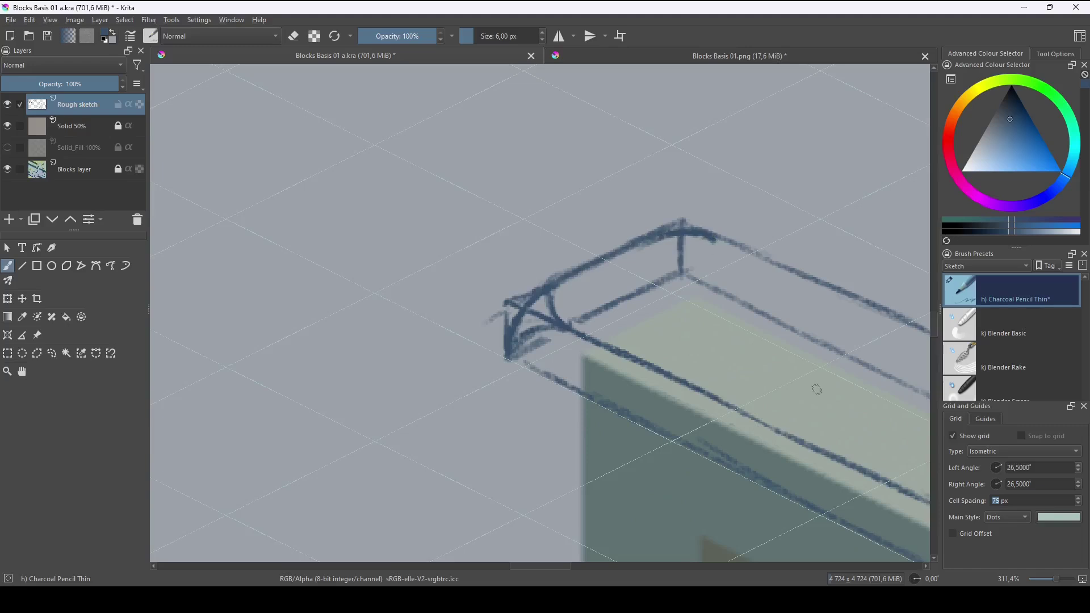
Sketch a narrow band under the slab with short verticals at its three visible corners and a lower edge on the right face.
{"action": "scroll", "coordinate": [653, 301], "scroll_direction": "down", "scroll_amount": 4}
{"action": "scroll", "coordinate": [807, 402], "scroll_direction": "up", "scroll_amount": 2}
{"action": "left_click_drag", "start_coordinate": [802, 428], "coordinate": [669, 363]}
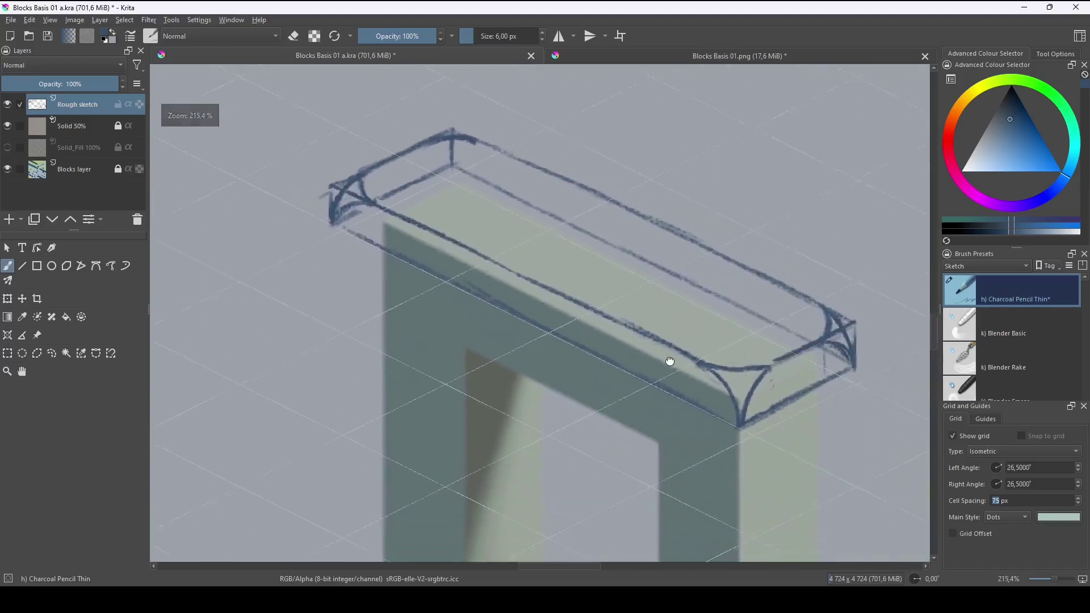
{"action": "left_click_drag", "start_coordinate": [837, 428], "coordinate": [789, 383]}
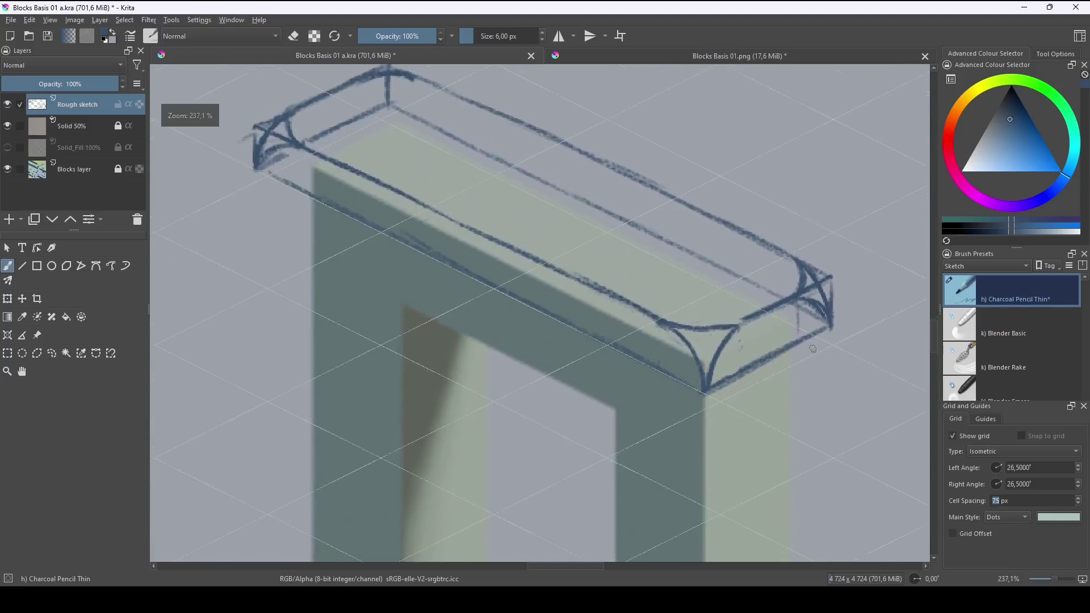
{"action": "left_click_drag", "start_coordinate": [811, 336], "coordinate": [809, 357]}
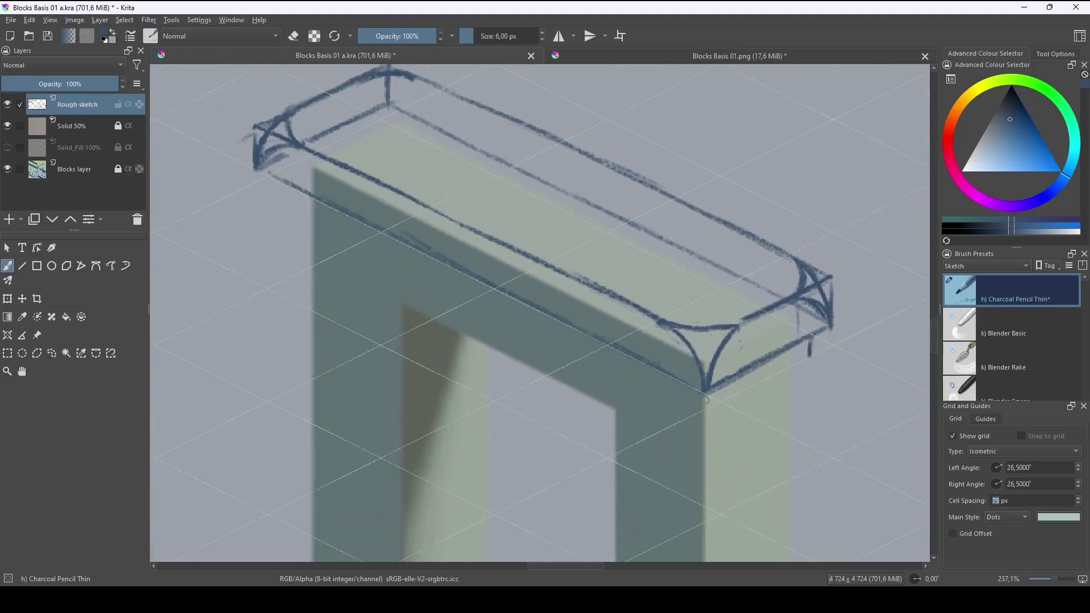
{"action": "left_click_drag", "start_coordinate": [705, 394], "coordinate": [704, 412]}
{"action": "left_click_drag", "start_coordinate": [273, 178], "coordinate": [271, 196]}
{"action": "left_click_drag", "start_coordinate": [707, 416], "coordinate": [811, 355]}
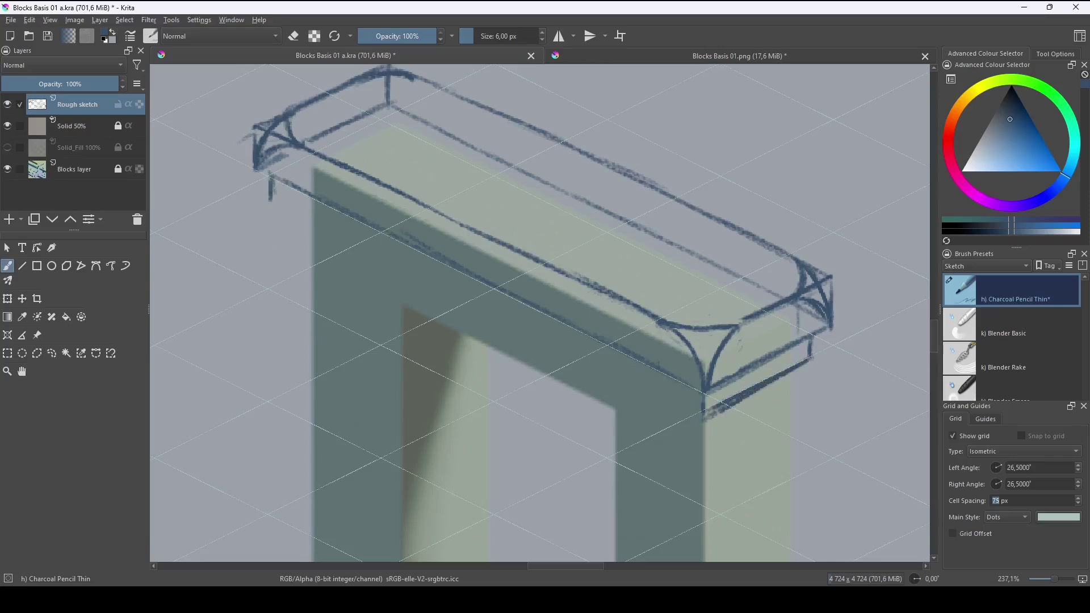
Rotate the canvas and draw the band's lower edge along the long front face.
{"action": "mouse_move", "coordinate": [712, 490]}
{"action": "left_mouse_down"}
{"action": "mouse_move", "coordinate": [784, 468]}
{"action": "mouse_move", "coordinate": [762, 420]}
{"action": "mouse_move", "coordinate": [735, 260]}
{"action": "mouse_move", "coordinate": [647, 295]}
{"action": "mouse_move", "coordinate": [711, 289]}
{"action": "mouse_move", "coordinate": [797, 310]}
{"action": "left_mouse_up"}
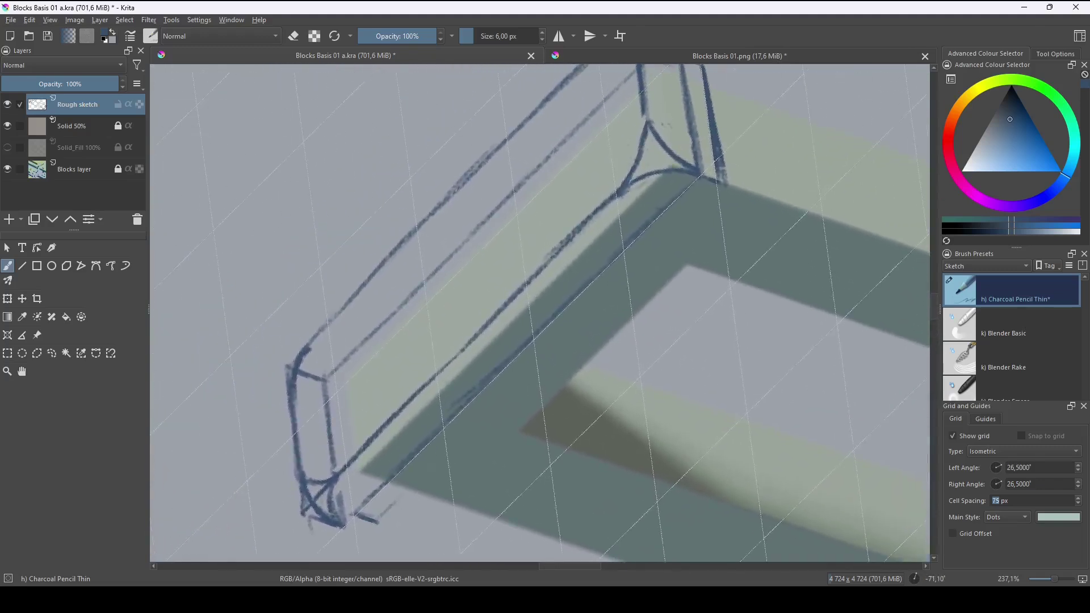
{"action": "left_click_drag", "start_coordinate": [437, 458], "coordinate": [723, 187]}
{"action": "mouse_move", "coordinate": [444, 462]}
{"action": "left_mouse_down"}
{"action": "mouse_move", "coordinate": [376, 521]}
{"action": "mouse_move", "coordinate": [557, 348]}
{"action": "left_mouse_up"}
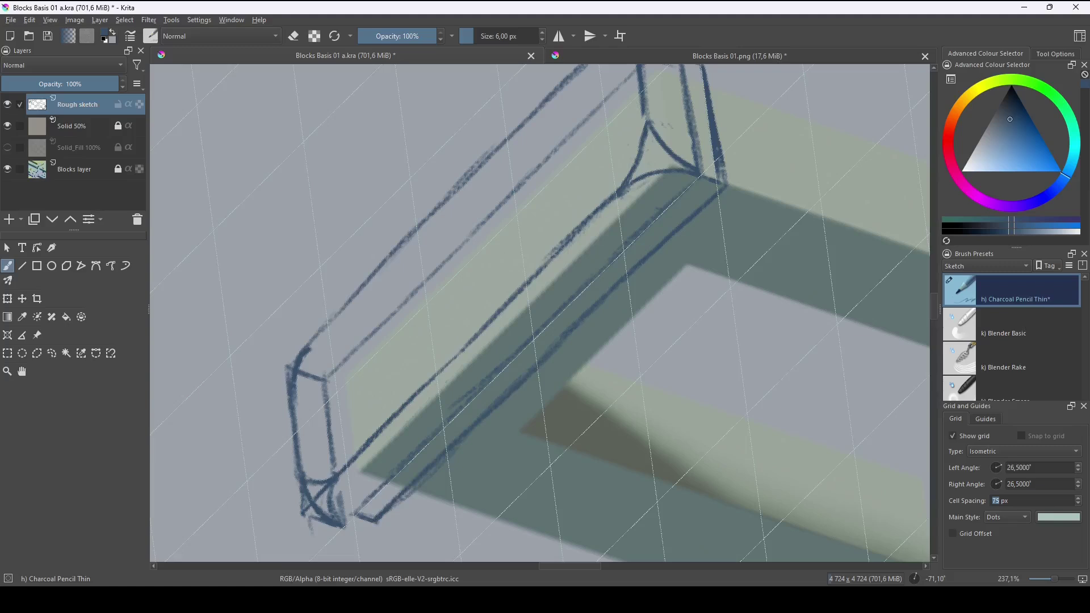
Add a second, recessed band below the first along the front face, reset the canvas rotation, and continue it on the right face.
{"action": "mouse_move", "coordinate": [409, 507]}
{"action": "left_mouse_down"}
{"action": "mouse_move", "coordinate": [401, 517]}
{"action": "mouse_move", "coordinate": [690, 240]}
{"action": "left_mouse_up"}
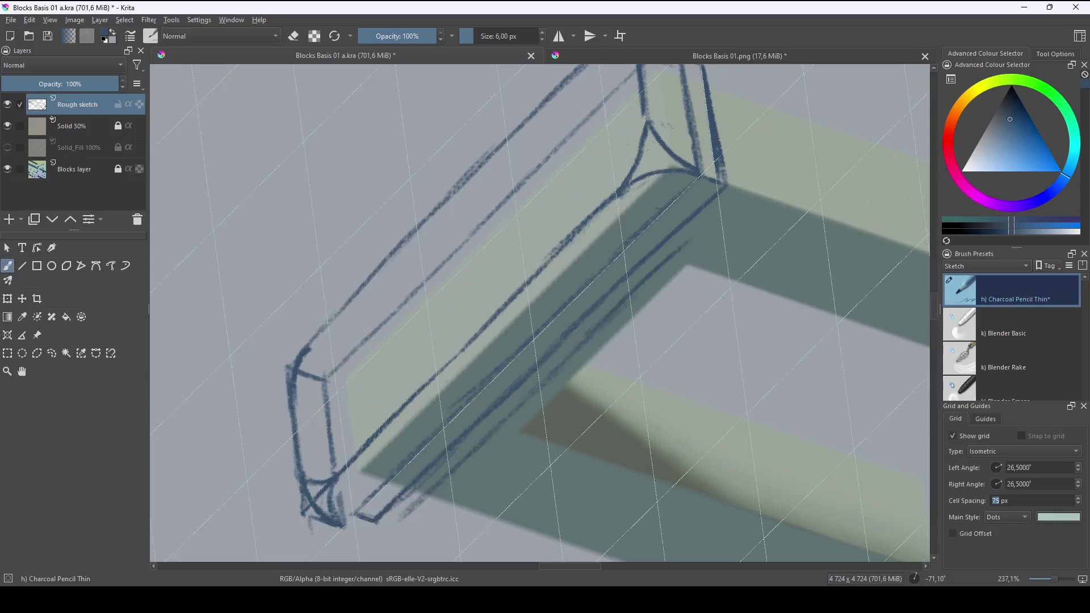
{"action": "mouse_move", "coordinate": [633, 289]}
{"action": "left_mouse_down"}
{"action": "mouse_move", "coordinate": [738, 197]}
{"action": "mouse_move", "coordinate": [587, 334]}
{"action": "left_mouse_up"}
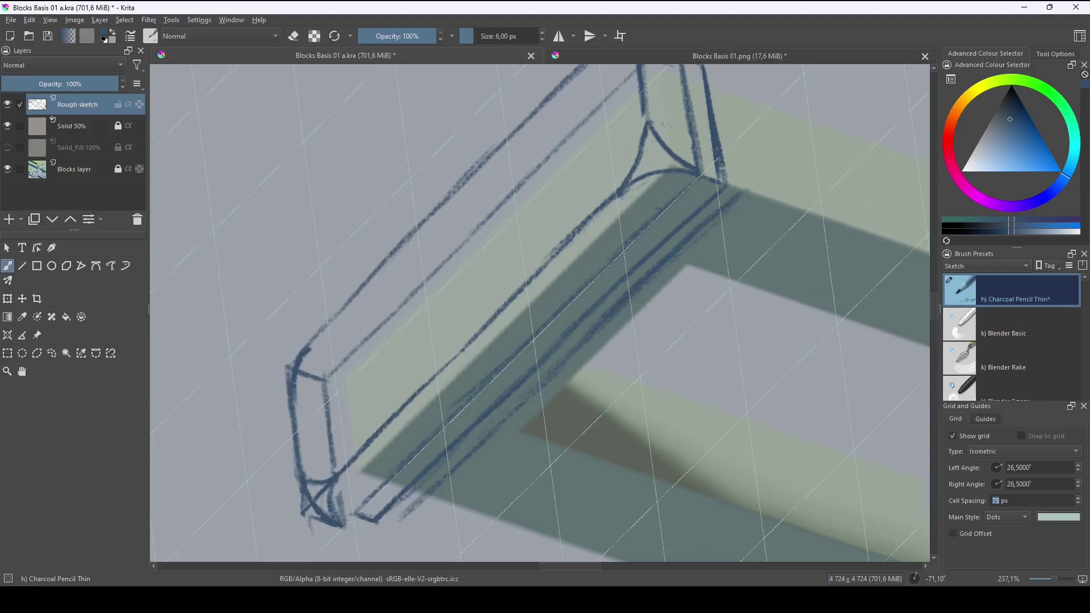
{"action": "left_click_drag", "start_coordinate": [425, 492], "coordinate": [403, 516]}
{"action": "key", "text": "5"}
{"action": "mouse_move", "coordinate": [647, 448]}
{"action": "left_mouse_down"}
{"action": "mouse_move", "coordinate": [725, 406]}
{"action": "mouse_move", "coordinate": [751, 371]}
{"action": "mouse_move", "coordinate": [731, 388]}
{"action": "left_mouse_up"}
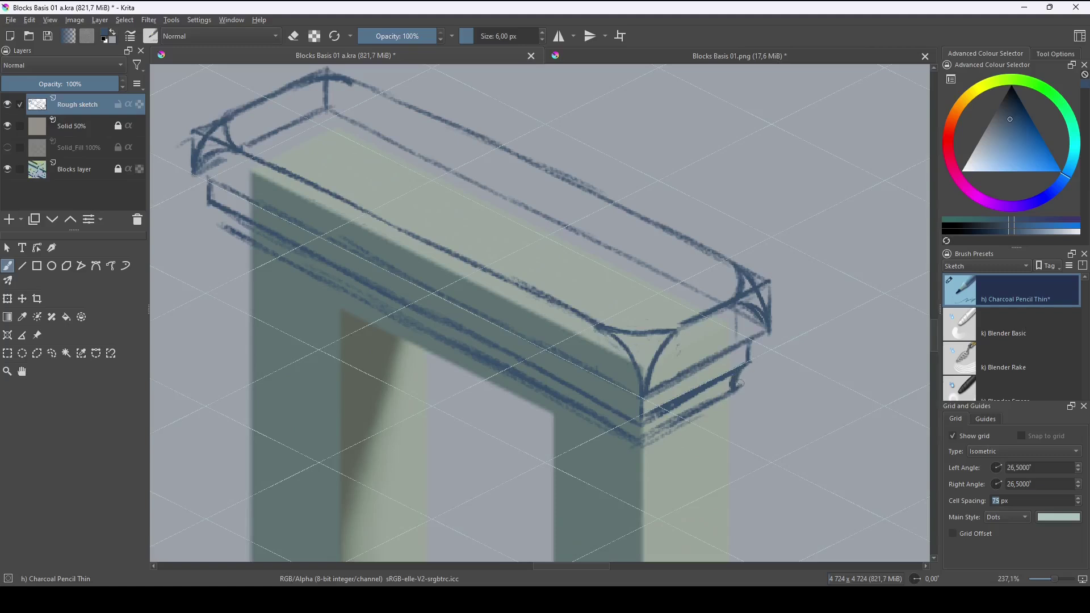
Close the second band's left end with a short vertical and connect the slab's lower front edge to its left corner.
{"action": "key", "text": "e"}
{"action": "key", "text": "e"}
{"action": "left_click_drag", "start_coordinate": [405, 353], "coordinate": [600, 391]}
{"action": "left_click_drag", "start_coordinate": [415, 247], "coordinate": [420, 263]}
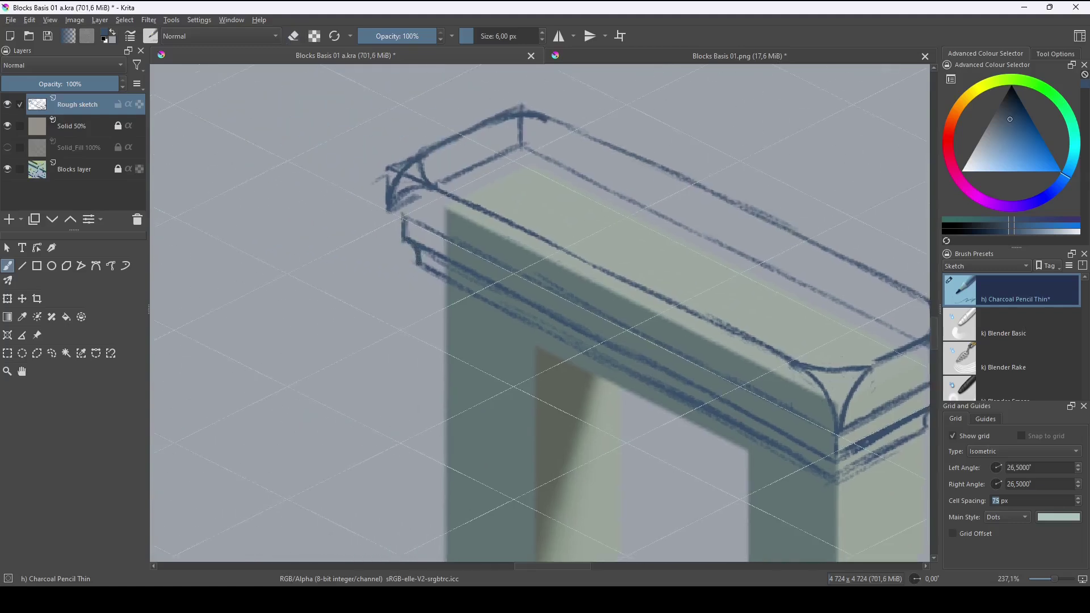
{"action": "left_click_drag", "start_coordinate": [388, 210], "coordinate": [440, 232]}
{"action": "left_click_drag", "start_coordinate": [850, 494], "coordinate": [708, 454]}
Erase the leftover outer corner lines at both slab ends and the stray marks beside the lower band, then resume painting.
{"action": "key", "text": "e"}
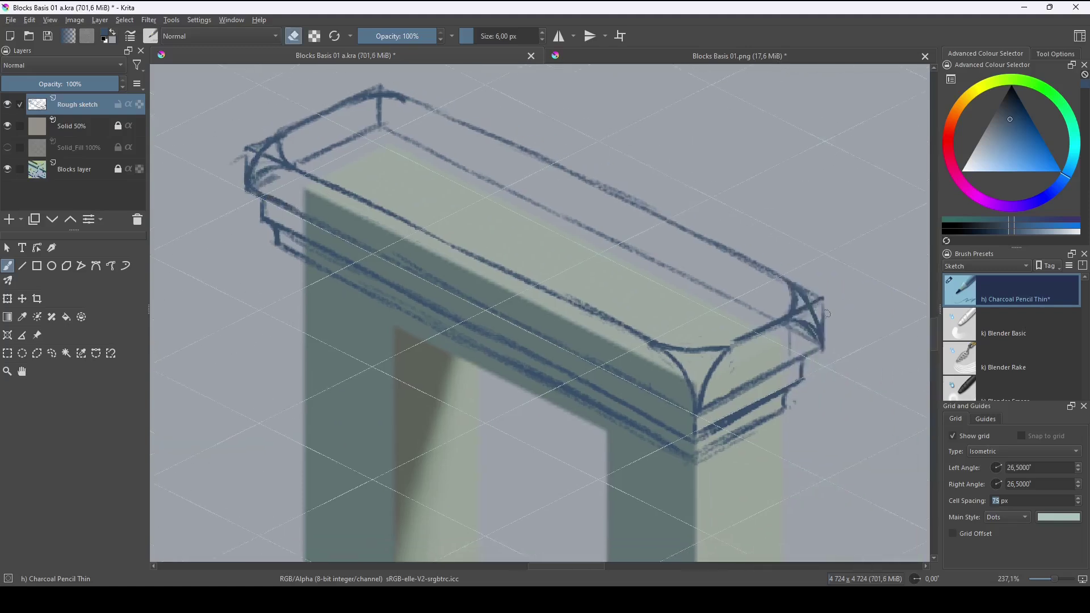
{"action": "mouse_move", "coordinate": [827, 319]}
{"action": "left_mouse_down"}
{"action": "mouse_move", "coordinate": [803, 288]}
{"action": "mouse_move", "coordinate": [825, 327]}
{"action": "mouse_move", "coordinate": [796, 318]}
{"action": "mouse_move", "coordinate": [799, 303]}
{"action": "mouse_move", "coordinate": [819, 324]}
{"action": "left_mouse_up"}
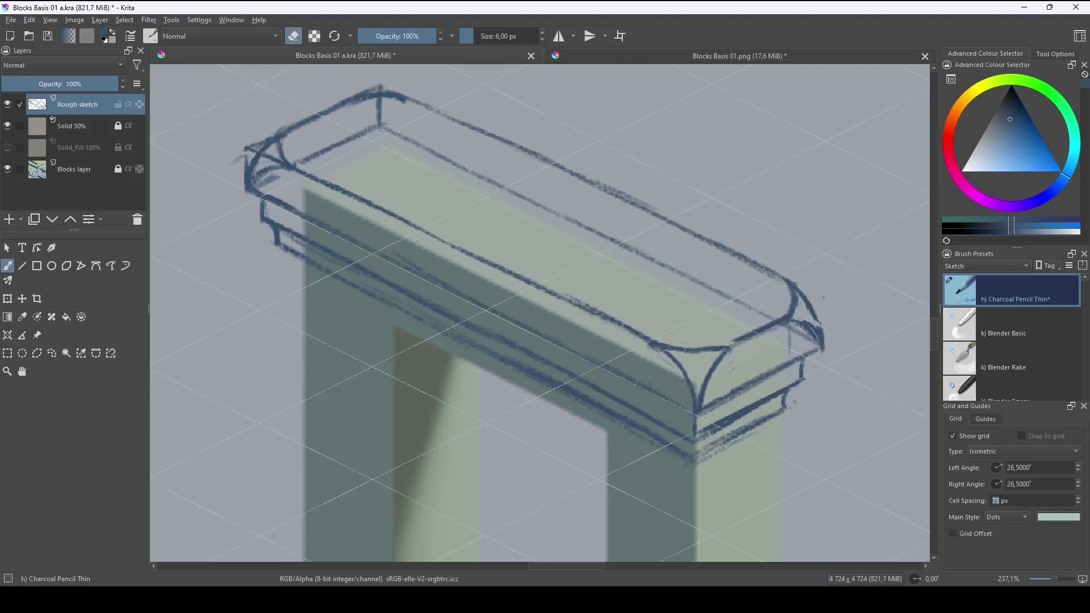
{"action": "left_click_drag", "start_coordinate": [266, 132], "coordinate": [490, 231]}
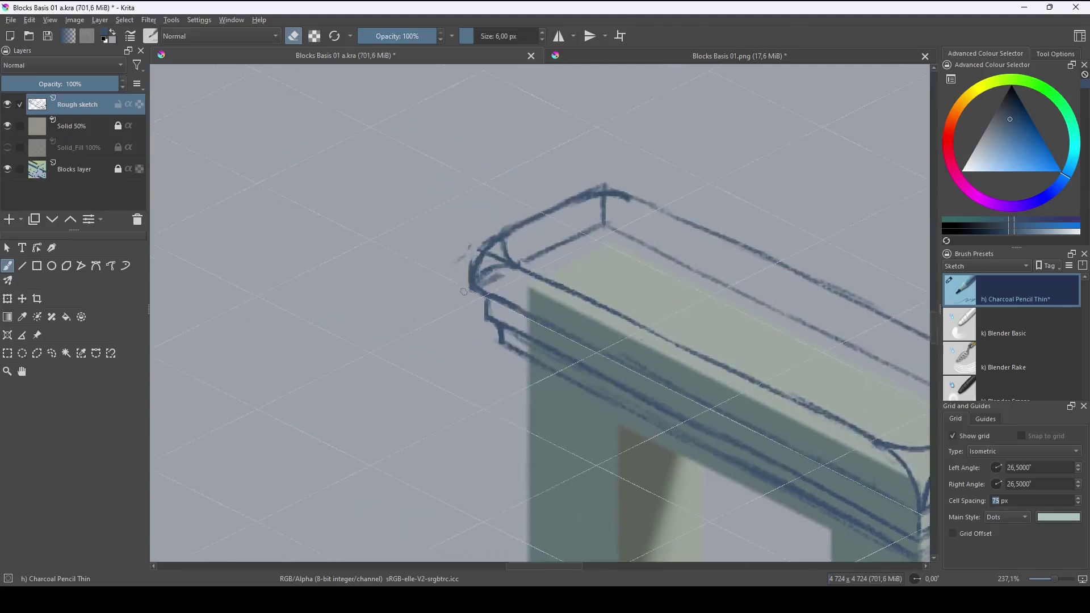
{"action": "mouse_move", "coordinate": [471, 270]}
{"action": "left_mouse_down"}
{"action": "mouse_move", "coordinate": [483, 242]}
{"action": "mouse_move", "coordinate": [502, 262]}
{"action": "left_mouse_up"}
{"action": "left_click_drag", "start_coordinate": [763, 418], "coordinate": [605, 298]}
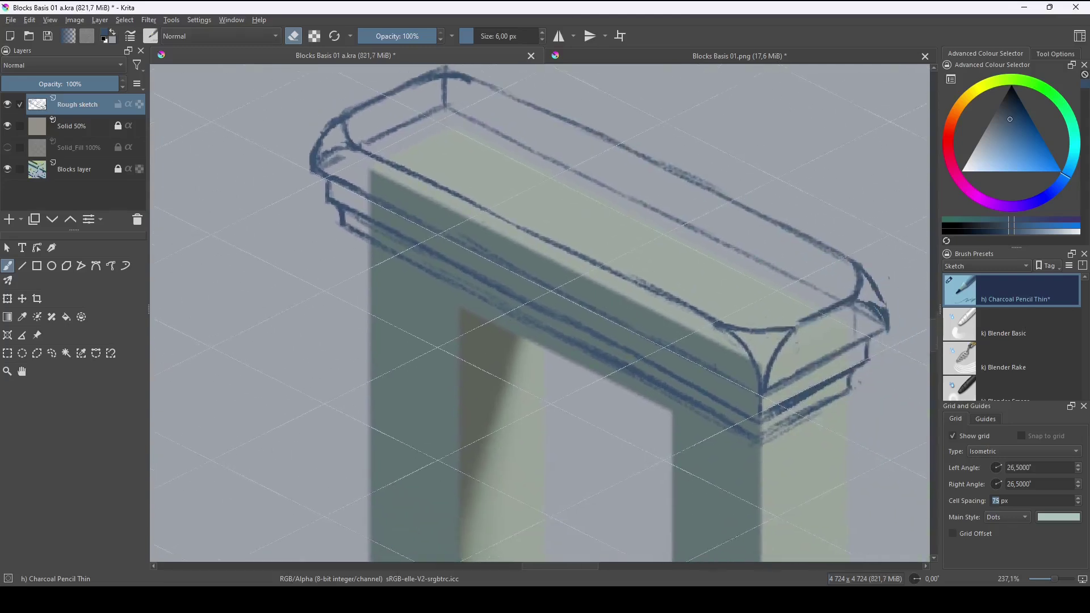
{"action": "left_click_drag", "start_coordinate": [823, 421], "coordinate": [759, 375]}
{"action": "left_click_drag", "start_coordinate": [802, 327], "coordinate": [794, 348]}
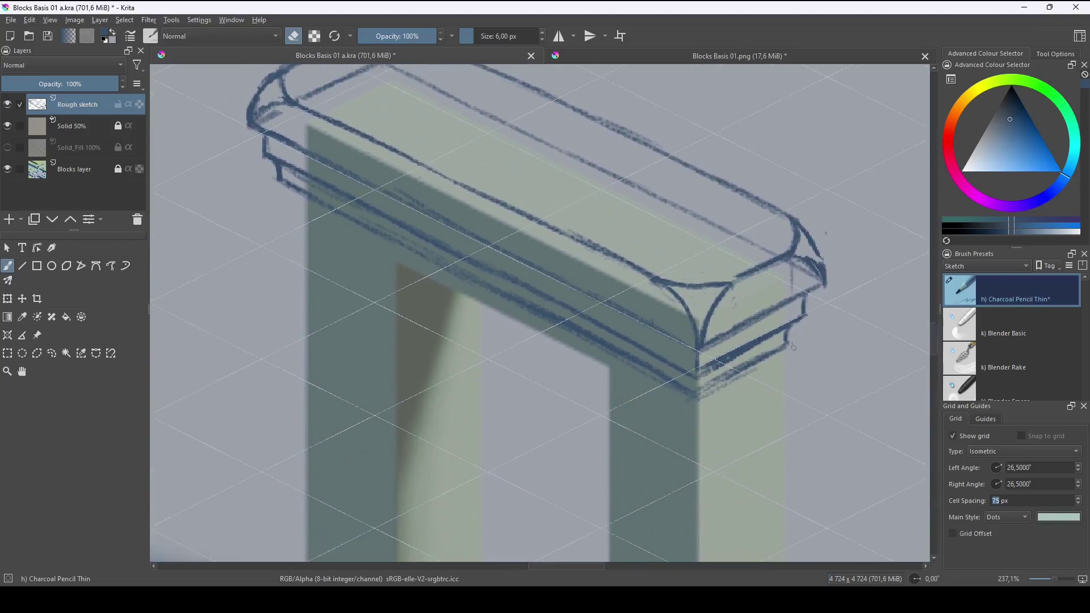
{"action": "key", "text": "e"}
Sketch a capital block at the top of the left pillar with two verticals and lower edges on both faces.
{"action": "left_click_drag", "start_coordinate": [708, 417], "coordinate": [760, 367]}
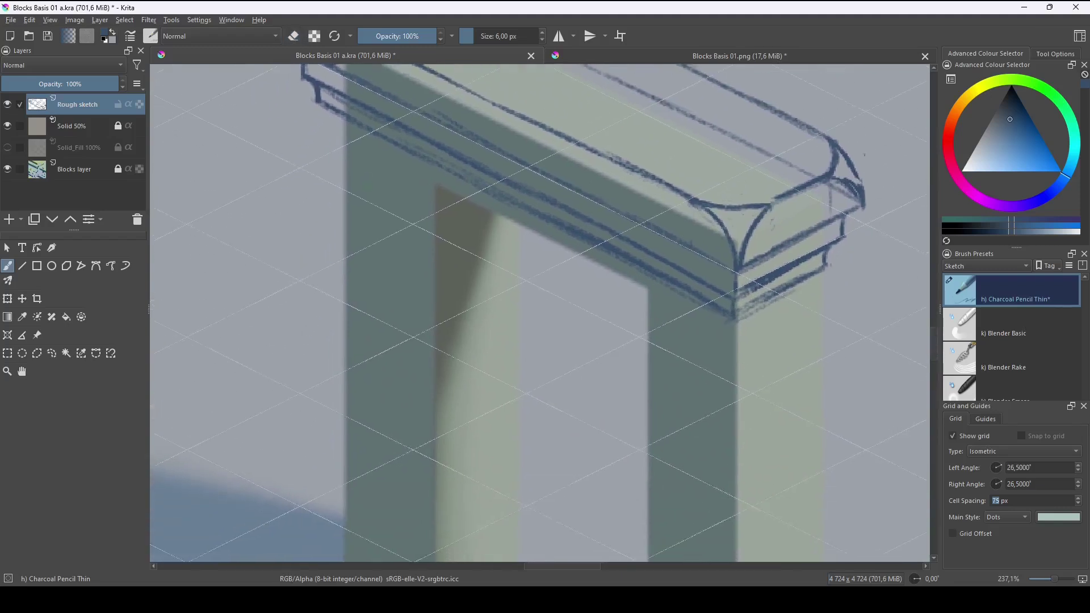
{"action": "left_click_drag", "start_coordinate": [339, 118], "coordinate": [335, 190]}
{"action": "left_click_drag", "start_coordinate": [446, 175], "coordinate": [445, 227]}
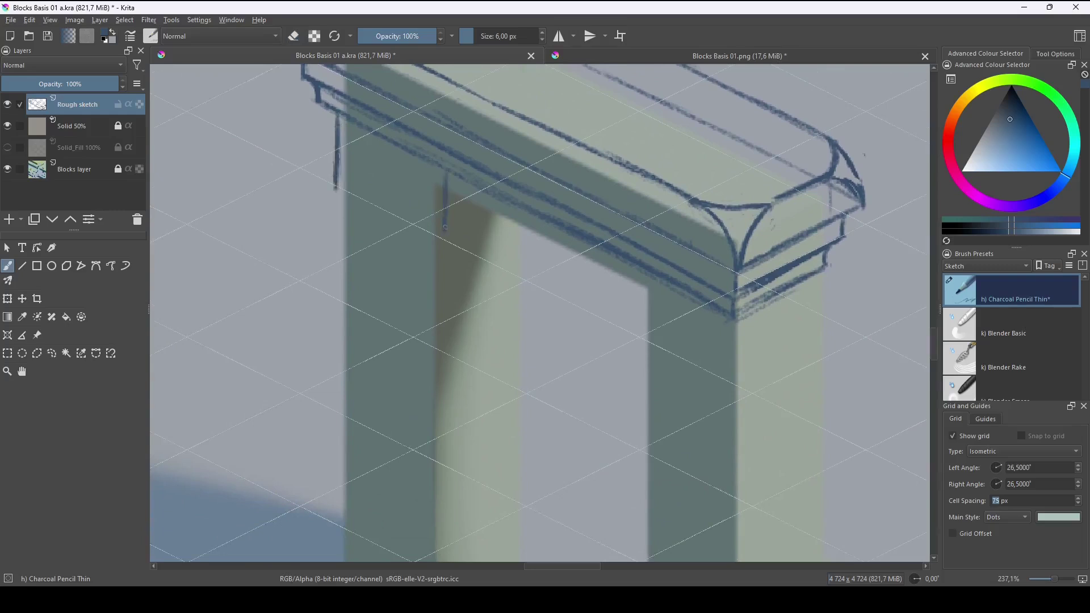
{"action": "left_click_drag", "start_coordinate": [335, 187], "coordinate": [444, 238]}
{"action": "left_click_drag", "start_coordinate": [534, 339], "coordinate": [574, 297]}
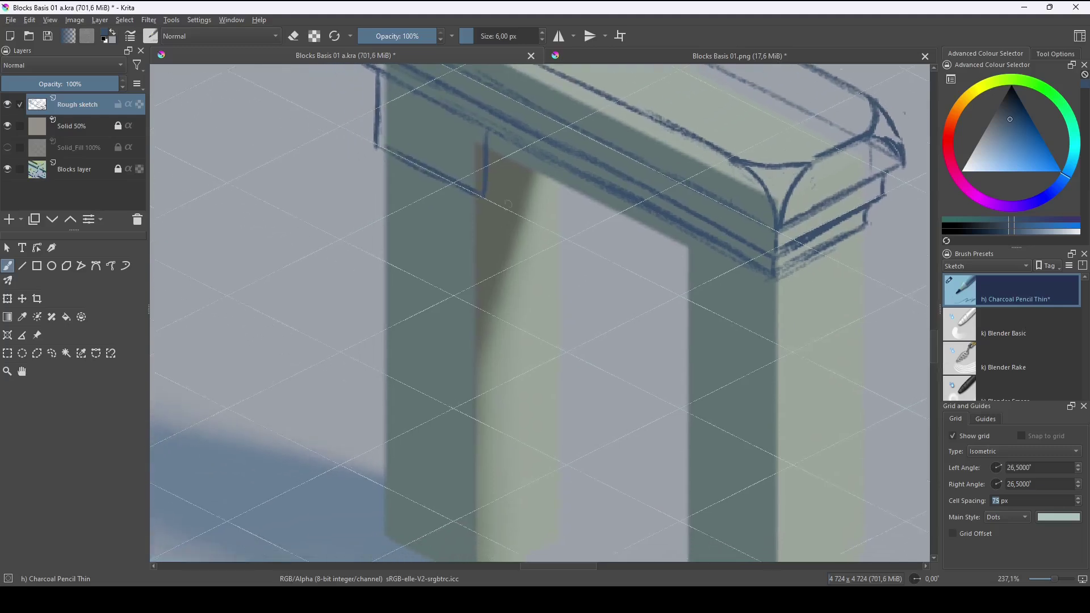
{"action": "mouse_move", "coordinate": [539, 188]}
{"action": "left_mouse_down"}
{"action": "mouse_move", "coordinate": [488, 199]}
{"action": "mouse_move", "coordinate": [542, 181]}
{"action": "left_mouse_up"}
Trim the capital's inner lower edge with the eraser and strengthen its vertical and lower front lines.
{"action": "key", "text": "e"}
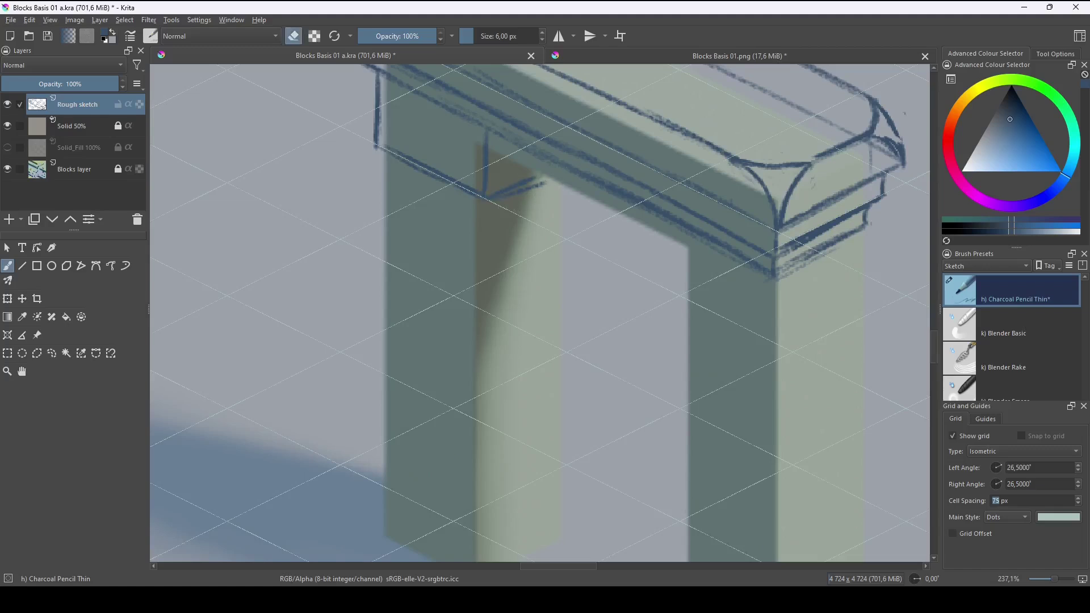
{"action": "mouse_move", "coordinate": [549, 186]}
{"action": "left_mouse_down"}
{"action": "mouse_move", "coordinate": [498, 190]}
{"action": "mouse_move", "coordinate": [541, 173]}
{"action": "left_mouse_up"}
{"action": "key", "text": "e"}
{"action": "mouse_move", "coordinate": [373, 73]}
{"action": "left_mouse_down"}
{"action": "mouse_move", "coordinate": [376, 145]}
{"action": "mouse_move", "coordinate": [483, 193]}
{"action": "left_mouse_up"}
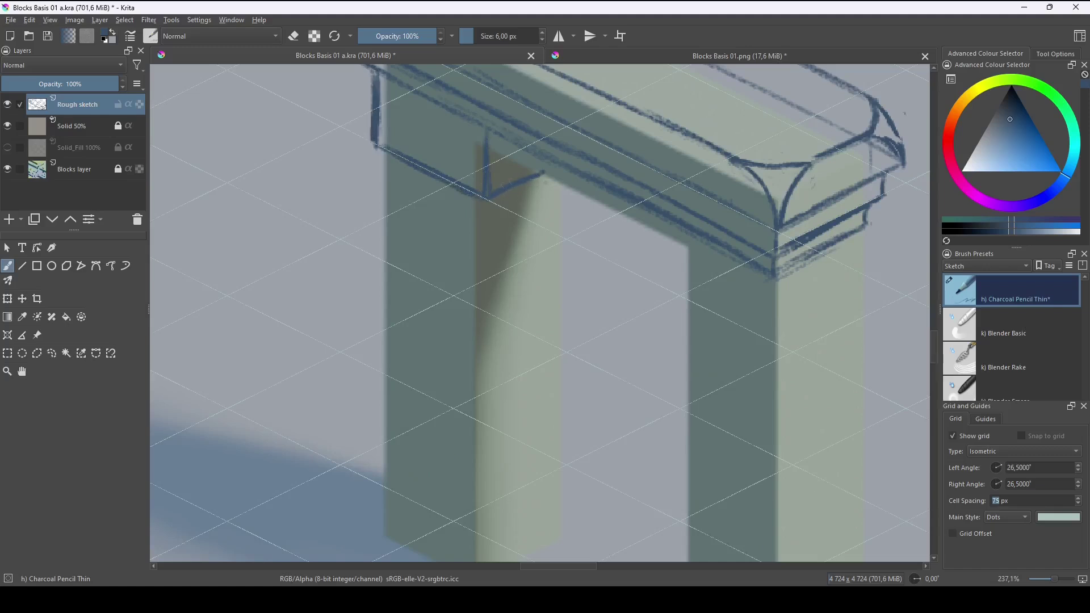
Draw the left pillar's two outer vertical edges from the capital down to the pillar's base.
{"action": "mouse_move", "coordinate": [620, 267]}
{"action": "left_mouse_down"}
{"action": "mouse_move", "coordinate": [677, 245]}
{"action": "mouse_move", "coordinate": [706, 333]}
{"action": "mouse_move", "coordinate": [693, 217]}
{"action": "left_mouse_up"}
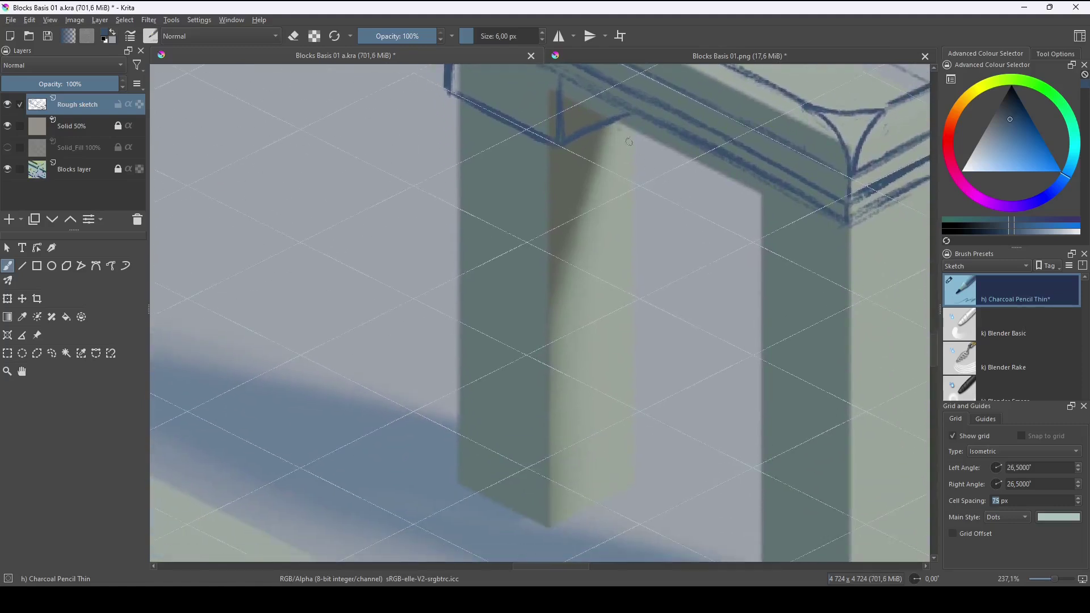
{"action": "left_click_drag", "start_coordinate": [627, 117], "coordinate": [630, 180]}
{"action": "left_click_drag", "start_coordinate": [455, 103], "coordinate": [459, 477]}
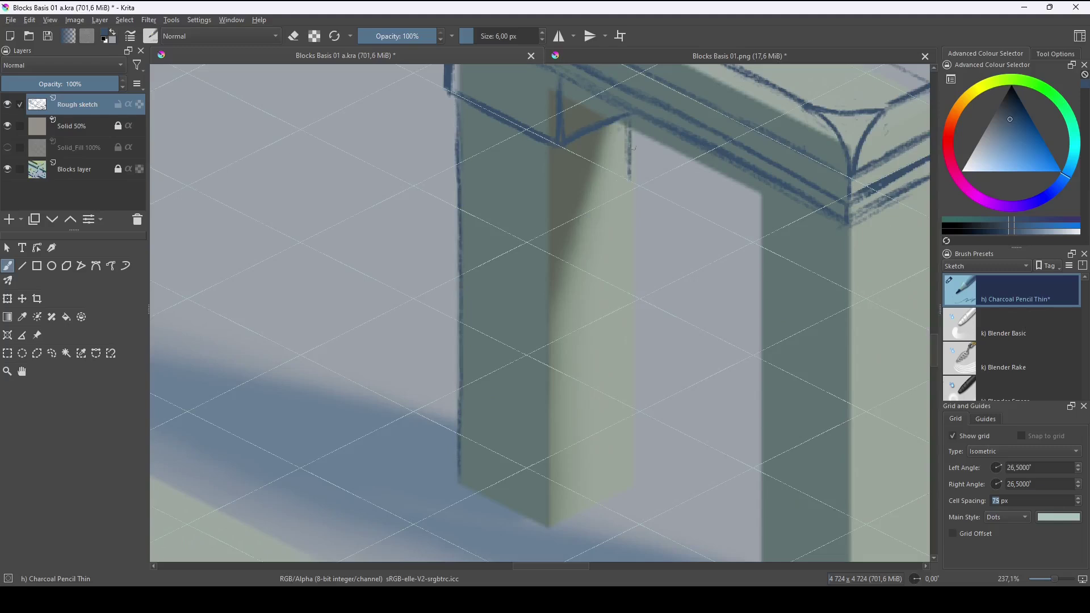
{"action": "left_click_drag", "start_coordinate": [632, 179], "coordinate": [627, 491]}
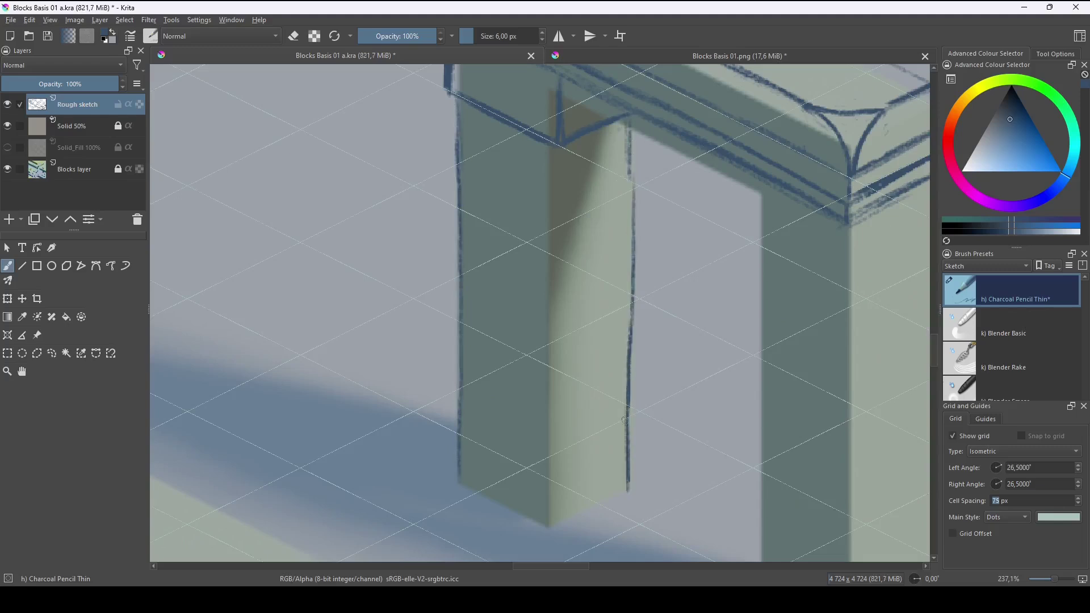
Reinforce the left pillar's outer edges with second strokes and draw its central vertical edge down to the base.
{"action": "left_click_drag", "start_coordinate": [625, 420], "coordinate": [645, 471]}
{"action": "left_click_drag", "start_coordinate": [477, 154], "coordinate": [475, 440]}
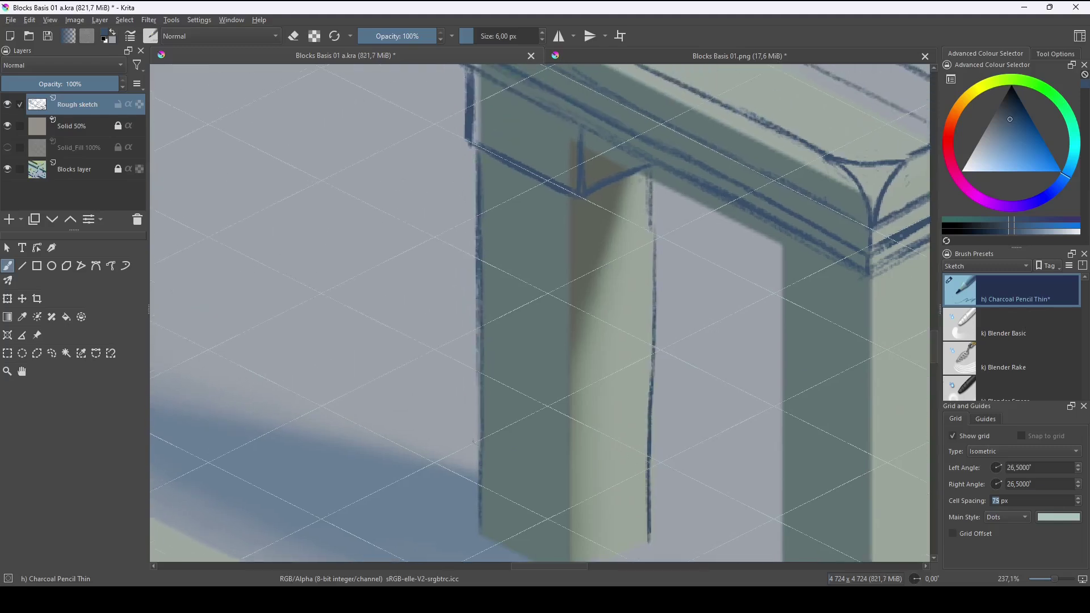
{"action": "left_click_drag", "start_coordinate": [648, 347], "coordinate": [655, 338]}
{"action": "left_click_drag", "start_coordinate": [661, 210], "coordinate": [657, 531]}
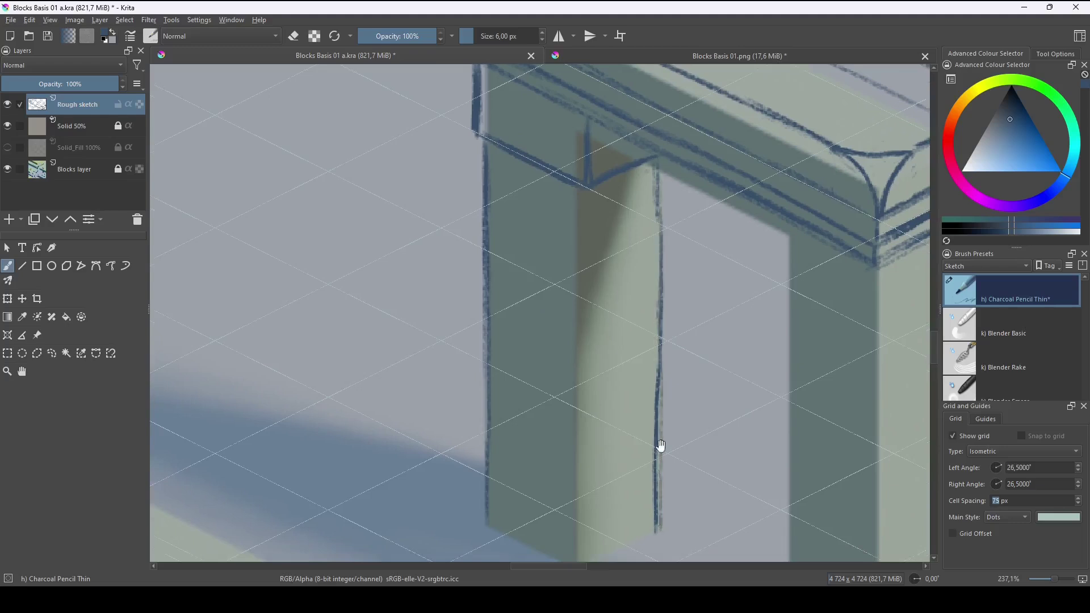
{"action": "left_click_drag", "start_coordinate": [659, 445], "coordinate": [669, 388]}
{"action": "left_click_drag", "start_coordinate": [586, 144], "coordinate": [589, 511]}
Sketch the upper line of a base block across both faces near the foot of the left pillar.
{"action": "left_click_drag", "start_coordinate": [675, 448], "coordinate": [687, 449]}
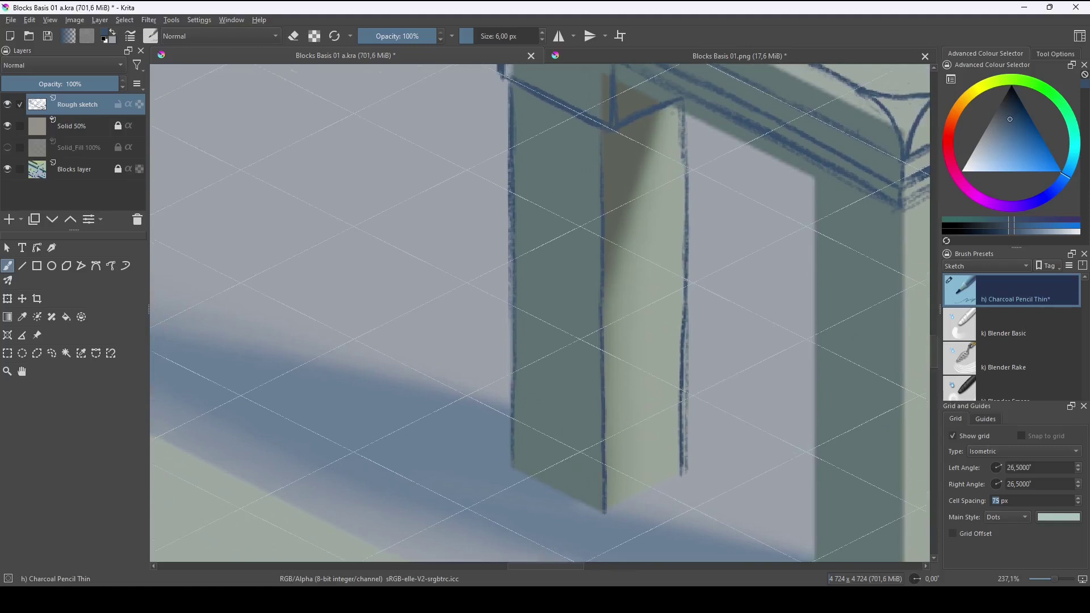
{"action": "mouse_move", "coordinate": [618, 478]}
{"action": "left_mouse_down"}
{"action": "mouse_move", "coordinate": [611, 427]}
{"action": "mouse_move", "coordinate": [668, 382]}
{"action": "left_mouse_up"}
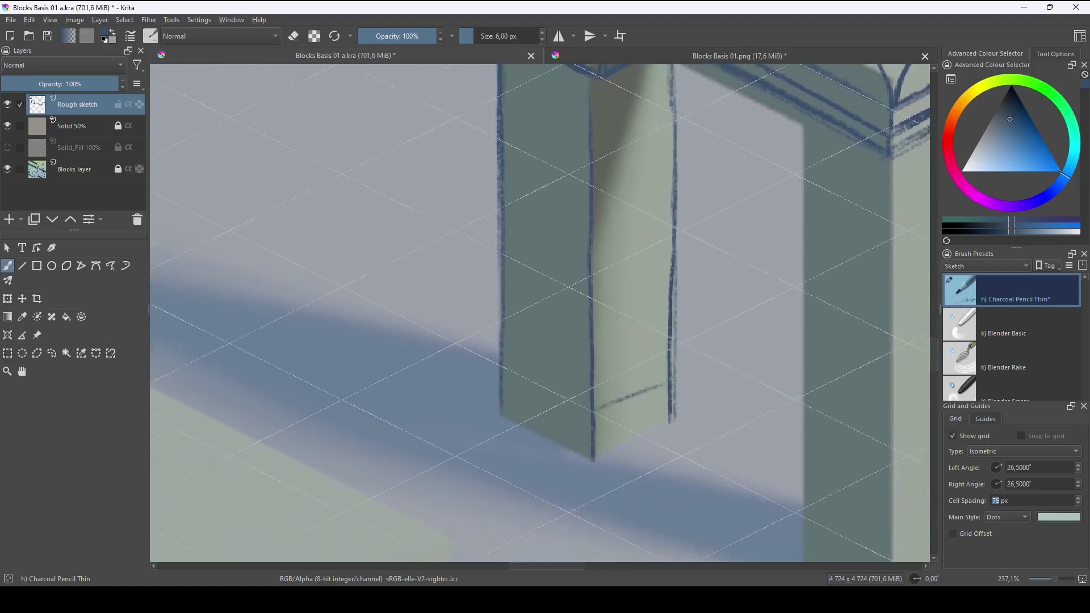
{"action": "mouse_move", "coordinate": [596, 409]}
{"action": "left_mouse_down"}
{"action": "mouse_move", "coordinate": [668, 372]}
{"action": "mouse_move", "coordinate": [625, 392]}
{"action": "left_mouse_up"}
{"action": "left_click_drag", "start_coordinate": [515, 373], "coordinate": [603, 418]}
{"action": "left_click_drag", "start_coordinate": [505, 363], "coordinate": [603, 418]}
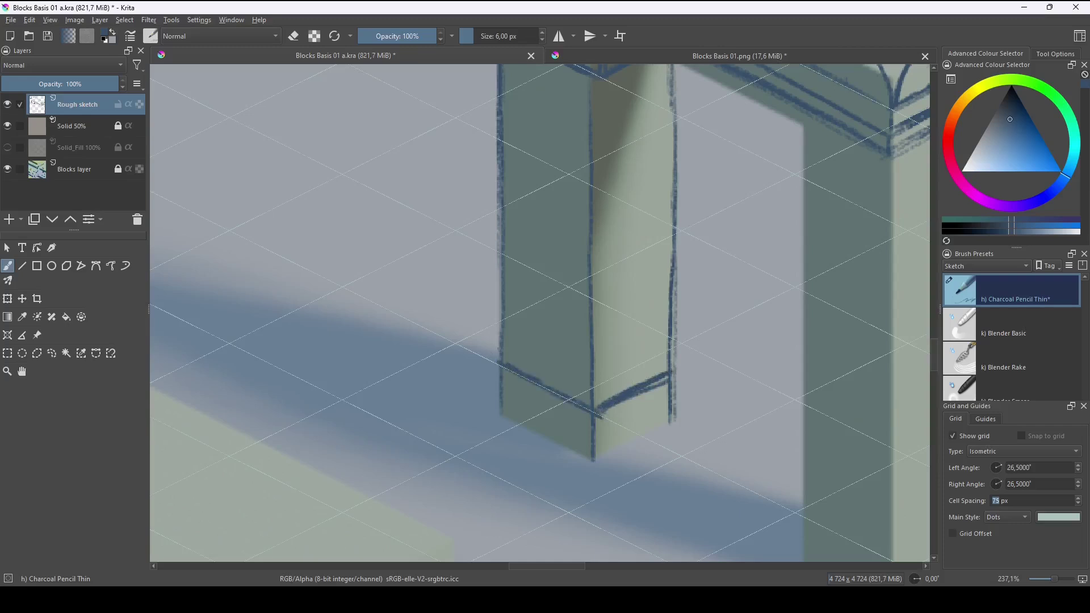
Outline the left pillar's plinth projecting beyond the shaft, with short upper returns, outer verticals and lower edges on both faces.
{"action": "mouse_move", "coordinate": [674, 360]}
{"action": "left_mouse_down"}
{"action": "mouse_move", "coordinate": [699, 370]}
{"action": "mouse_move", "coordinate": [690, 429]}
{"action": "left_mouse_up"}
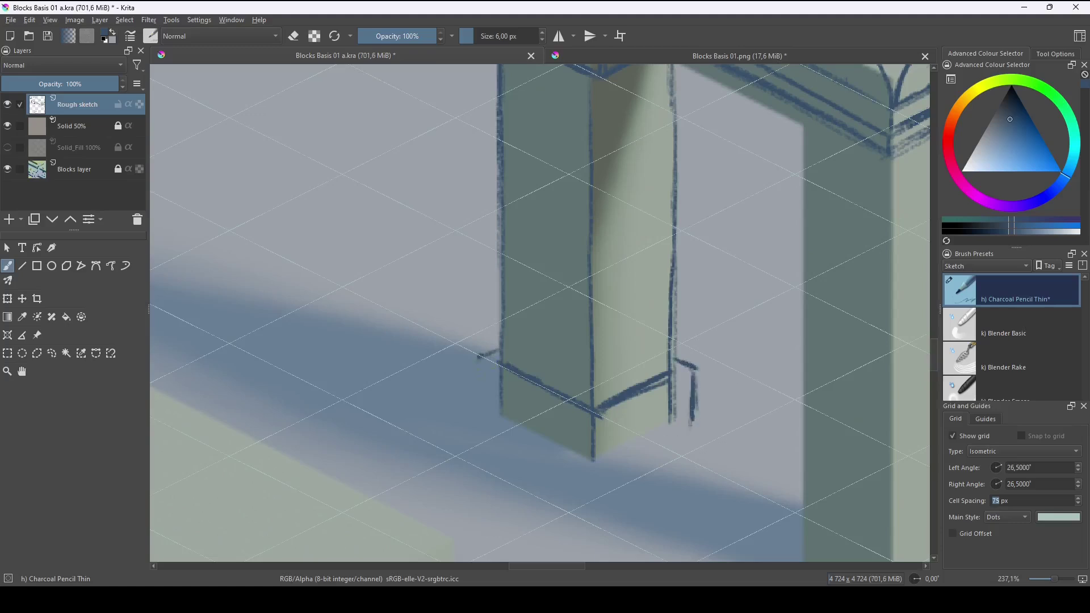
{"action": "mouse_move", "coordinate": [479, 361]}
{"action": "left_mouse_down"}
{"action": "mouse_move", "coordinate": [480, 440]}
{"action": "mouse_move", "coordinate": [601, 487]}
{"action": "left_mouse_up"}
{"action": "mouse_move", "coordinate": [594, 422]}
{"action": "left_mouse_down"}
{"action": "mouse_move", "coordinate": [595, 492]}
{"action": "mouse_move", "coordinate": [679, 433]}
{"action": "left_mouse_up"}
{"action": "left_click_drag", "start_coordinate": [601, 482], "coordinate": [686, 433]}
{"action": "left_click_drag", "start_coordinate": [614, 471], "coordinate": [694, 430]}
{"action": "left_click_drag", "start_coordinate": [645, 452], "coordinate": [596, 482]}
{"action": "mouse_move", "coordinate": [697, 430]}
{"action": "left_mouse_down"}
{"action": "mouse_move", "coordinate": [596, 475]}
{"action": "mouse_move", "coordinate": [656, 455]}
{"action": "left_mouse_up"}
Round the two outer upper corners of the left pillar's plinth with short curved strokes.
{"action": "key", "text": "e"}
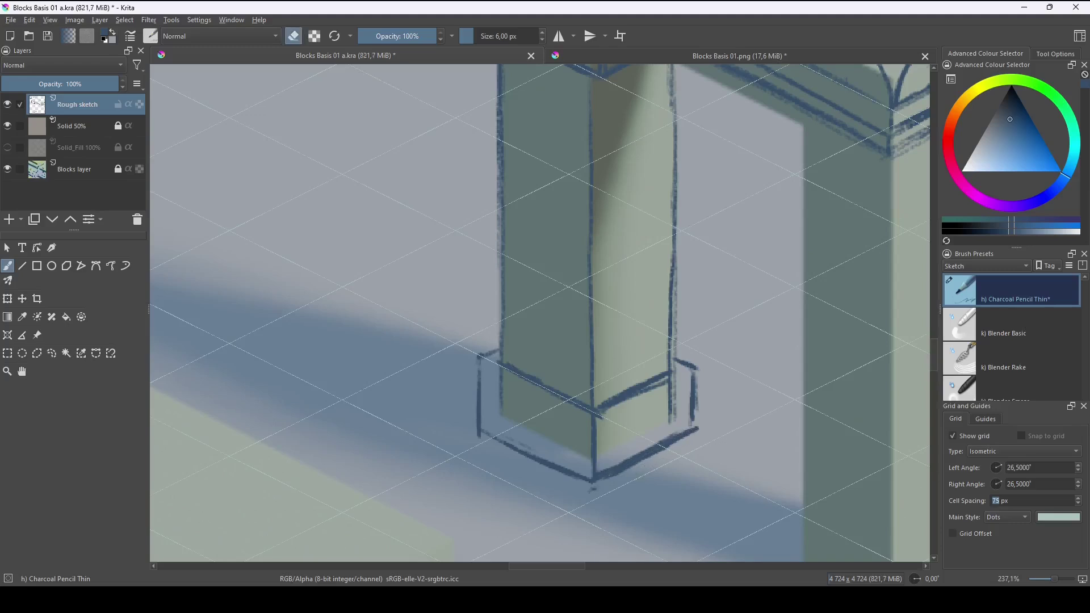
{"action": "key", "text": "e"}
{"action": "mouse_move", "coordinate": [700, 370]}
{"action": "left_mouse_down"}
{"action": "mouse_move", "coordinate": [681, 363]}
{"action": "mouse_move", "coordinate": [687, 386]}
{"action": "left_mouse_up"}
{"action": "left_click_drag", "start_coordinate": [496, 348], "coordinate": [479, 374]}
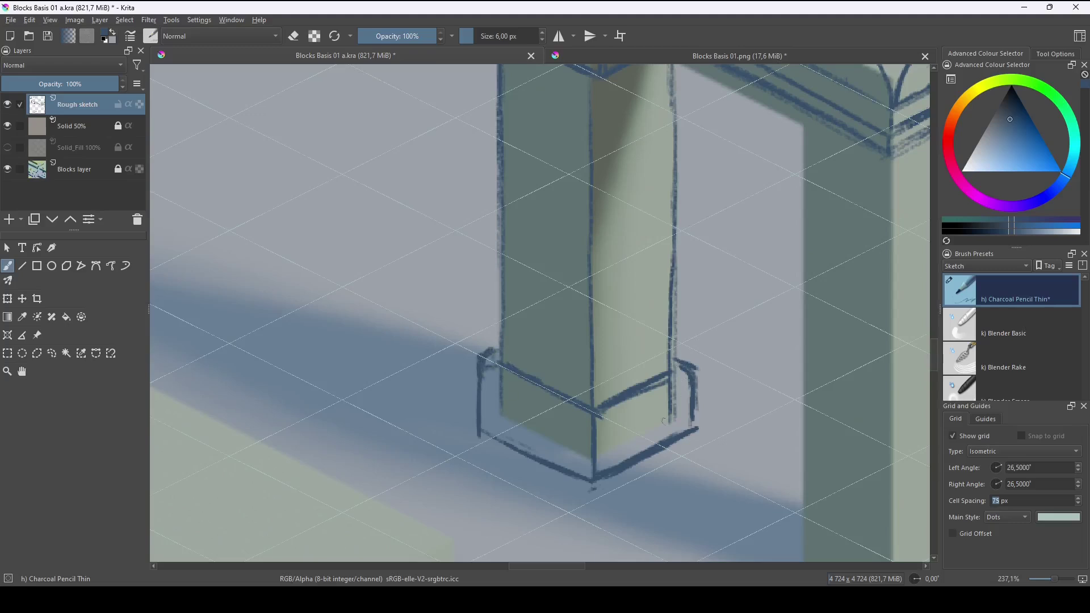
Erase the plinth's central vertical edge and draw a bevel line just below its upper edge on both faces.
{"action": "key", "text": "e"}
{"action": "left_click_drag", "start_coordinate": [594, 444], "coordinate": [599, 480]}
{"action": "mouse_move", "coordinate": [595, 425]}
{"action": "left_mouse_down"}
{"action": "mouse_move", "coordinate": [610, 406]}
{"action": "mouse_move", "coordinate": [683, 384]}
{"action": "mouse_move", "coordinate": [610, 404]}
{"action": "mouse_move", "coordinate": [638, 392]}
{"action": "mouse_move", "coordinate": [595, 438]}
{"action": "mouse_move", "coordinate": [570, 435]}
{"action": "left_mouse_up"}
{"action": "key", "text": "e"}
{"action": "key", "text": "e"}
{"action": "key", "text": "e"}
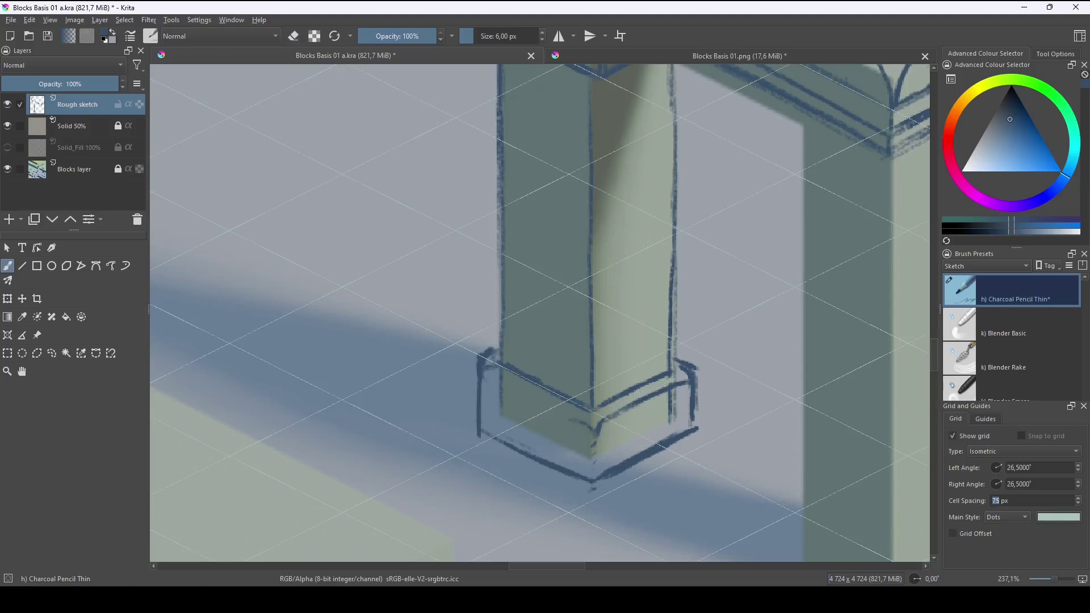
{"action": "left_click_drag", "start_coordinate": [487, 369], "coordinate": [579, 423]}
{"action": "left_click_drag", "start_coordinate": [526, 401], "coordinate": [543, 409]}
{"action": "left_click_drag", "start_coordinate": [484, 365], "coordinate": [496, 372]}
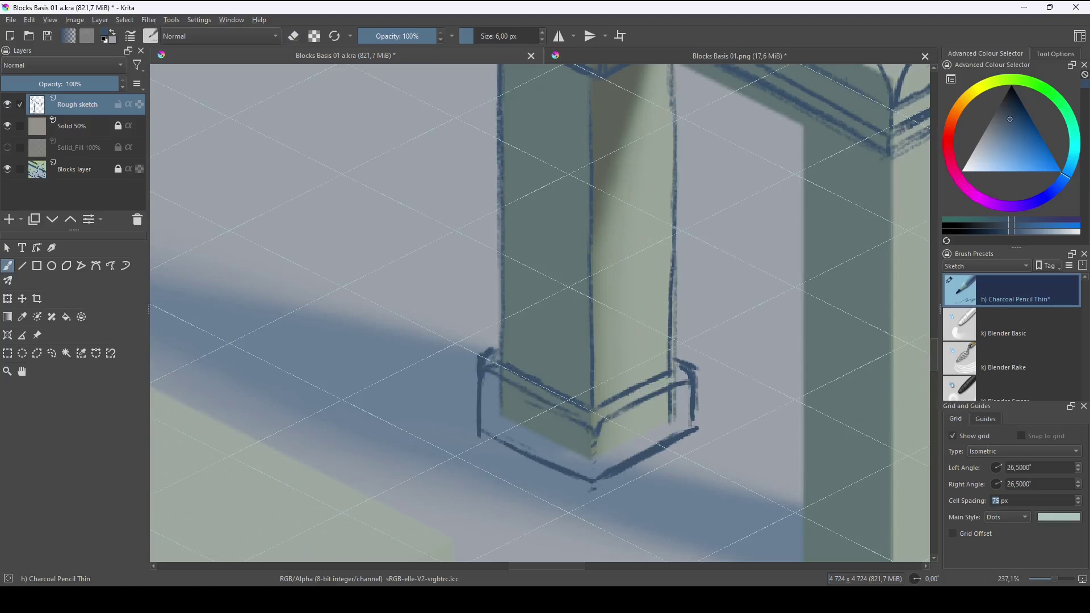
Draw three stone joint lines across both faces of the left pillar, spaced between the plinth and the capital.
{"action": "left_click_drag", "start_coordinate": [717, 340], "coordinate": [732, 410]}
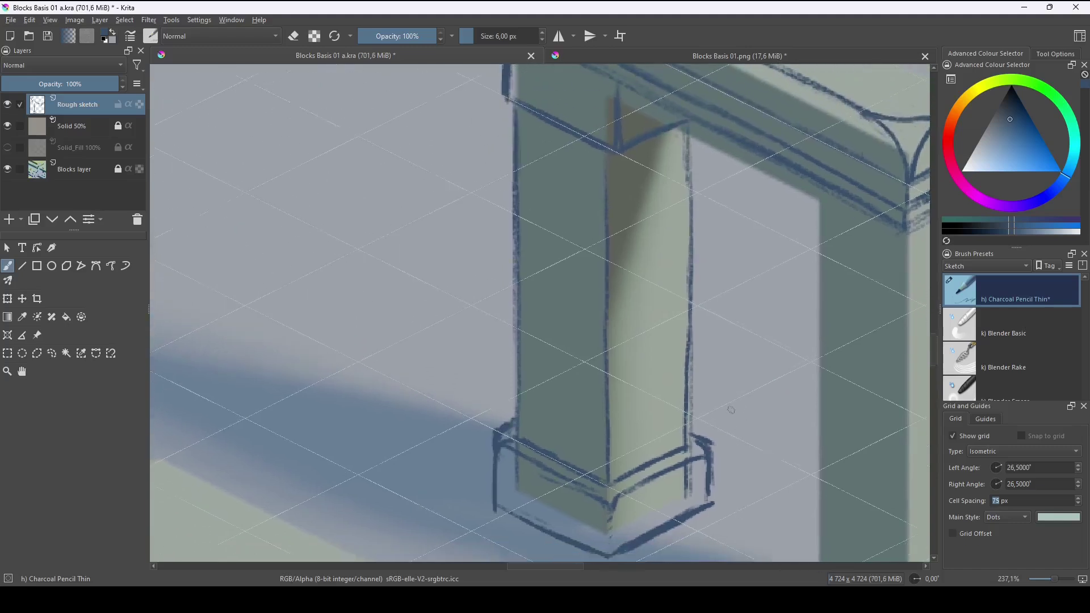
{"action": "mouse_move", "coordinate": [643, 375]}
{"action": "left_mouse_down"}
{"action": "mouse_move", "coordinate": [611, 383]}
{"action": "mouse_move", "coordinate": [690, 343]}
{"action": "left_mouse_up"}
{"action": "left_click_drag", "start_coordinate": [531, 355], "coordinate": [606, 386]}
{"action": "left_click_drag", "start_coordinate": [523, 343], "coordinate": [552, 359]}
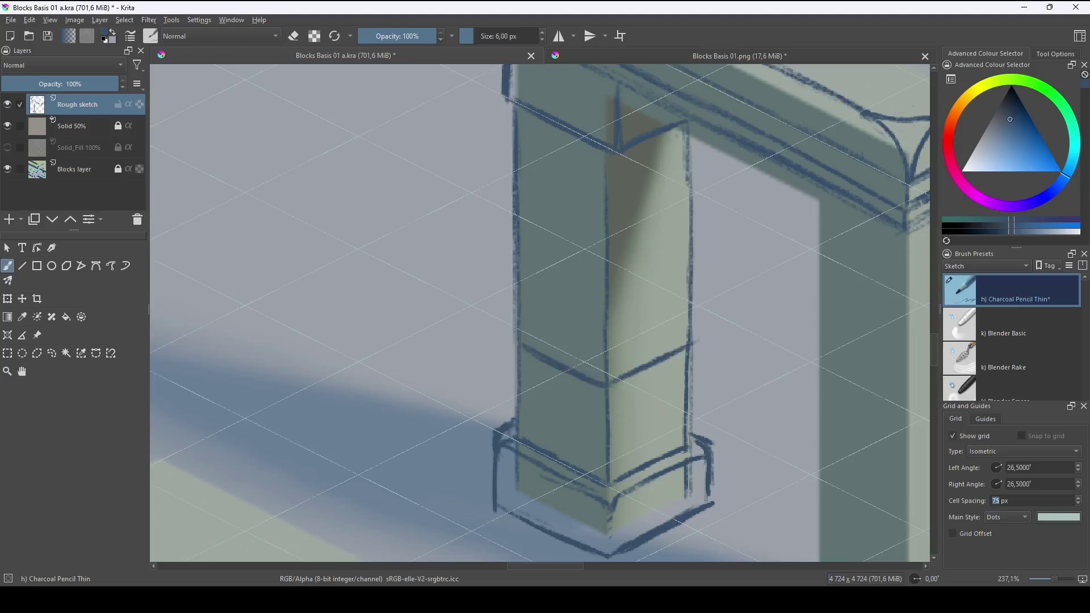
{"action": "left_click_drag", "start_coordinate": [539, 284], "coordinate": [555, 355]}
{"action": "left_click_drag", "start_coordinate": [628, 360], "coordinate": [707, 329]}
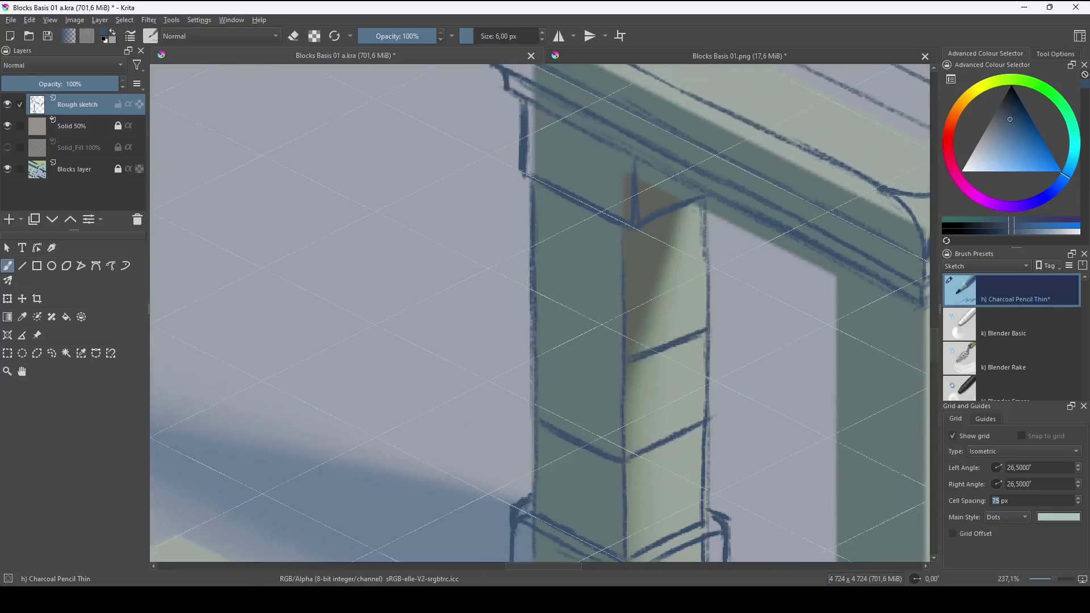
{"action": "left_click_drag", "start_coordinate": [576, 342], "coordinate": [599, 353]}
{"action": "left_click_drag", "start_coordinate": [538, 322], "coordinate": [623, 365]}
{"action": "left_click_drag", "start_coordinate": [627, 283], "coordinate": [708, 248]}
{"action": "left_click_drag", "start_coordinate": [538, 244], "coordinate": [621, 279]}
{"action": "mouse_move", "coordinate": [552, 243]}
{"action": "left_mouse_down"}
{"action": "mouse_move", "coordinate": [594, 267]}
{"action": "mouse_move", "coordinate": [562, 254]}
{"action": "left_mouse_up"}
Erase and redraw the outer edges at the left pillar's upper joints to give the stone blocks rounded corners.
{"action": "left_click_drag", "start_coordinate": [635, 282], "coordinate": [685, 345]}
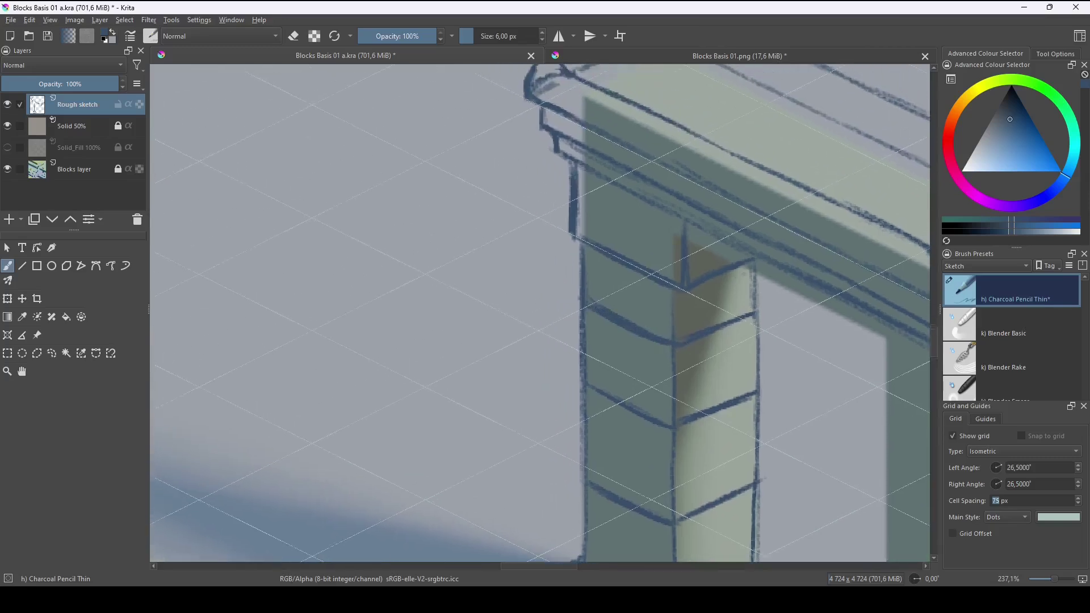
{"action": "key", "text": "e"}
{"action": "mouse_move", "coordinate": [583, 309]}
{"action": "left_mouse_down"}
{"action": "mouse_move", "coordinate": [583, 299]}
{"action": "mouse_move", "coordinate": [595, 306]}
{"action": "mouse_move", "coordinate": [585, 306]}
{"action": "left_mouse_up"}
{"action": "key", "text": "e"}
{"action": "mouse_move", "coordinate": [758, 301]}
{"action": "left_mouse_down"}
{"action": "mouse_move", "coordinate": [687, 269]}
{"action": "mouse_move", "coordinate": [684, 302]}
{"action": "left_mouse_up"}
{"action": "key", "text": "e"}
{"action": "key", "text": "e"}
{"action": "mouse_move", "coordinate": [711, 390]}
{"action": "left_mouse_down"}
{"action": "mouse_move", "coordinate": [728, 283]}
{"action": "mouse_move", "coordinate": [704, 242]}
{"action": "mouse_move", "coordinate": [702, 265]}
{"action": "left_mouse_up"}
{"action": "key", "text": "e"}
{"action": "key", "text": "e"}
{"action": "key", "text": "e"}
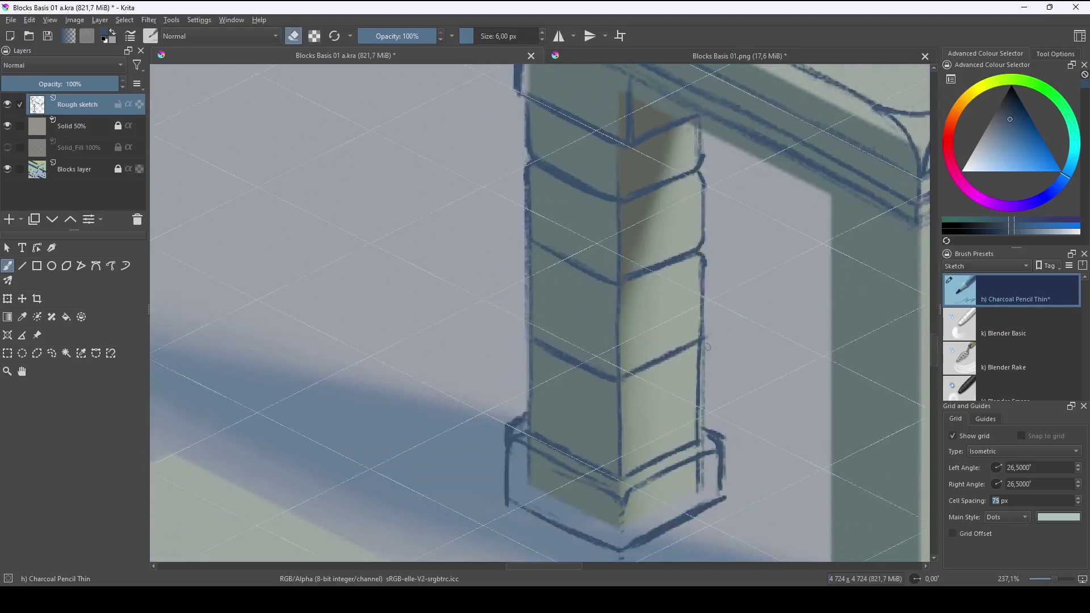
Round the block corners on the inner outline at the lowest joint and the outer outline at the middle joint.
{"action": "mouse_move", "coordinate": [707, 344]}
{"action": "left_mouse_down"}
{"action": "mouse_move", "coordinate": [701, 334]}
{"action": "mouse_move", "coordinate": [690, 344]}
{"action": "mouse_move", "coordinate": [702, 351]}
{"action": "left_mouse_up"}
{"action": "key", "text": "e"}
{"action": "left_click_drag", "start_coordinate": [700, 343], "coordinate": [697, 361]}
{"action": "key", "text": "e"}
{"action": "mouse_move", "coordinate": [529, 229]}
{"action": "left_mouse_down"}
{"action": "mouse_move", "coordinate": [535, 257]}
{"action": "mouse_move", "coordinate": [537, 246]}
{"action": "left_mouse_up"}
{"action": "key", "text": "e"}
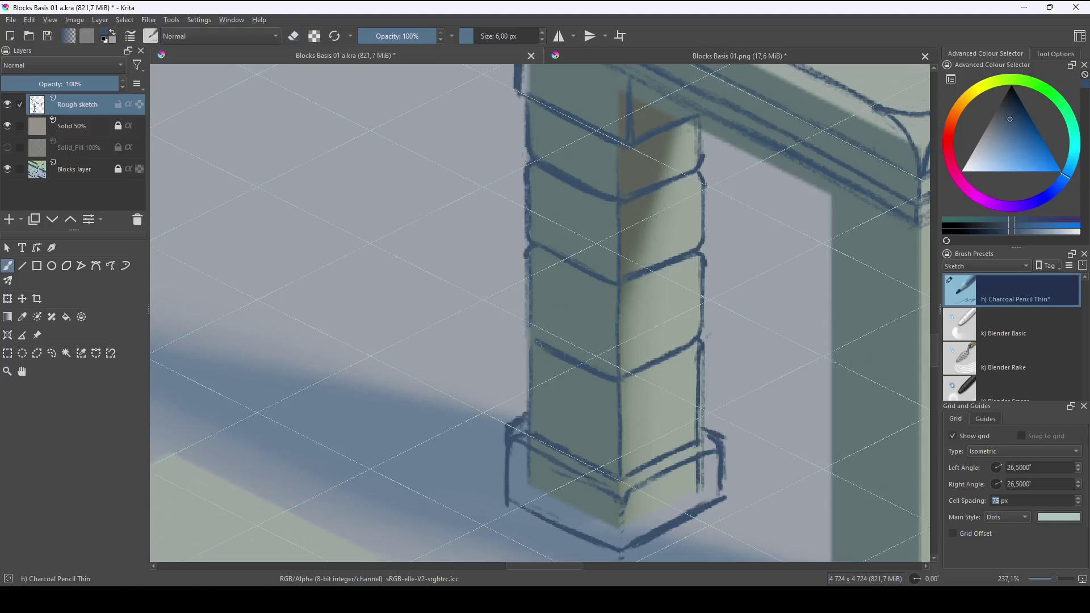
Round the lowest joint's outer corner and the block corners along the left pillar's central edge.
{"action": "left_click_drag", "start_coordinate": [534, 325], "coordinate": [527, 366]}
{"action": "mouse_move", "coordinate": [560, 265]}
{"action": "left_mouse_down"}
{"action": "mouse_move", "coordinate": [608, 289]}
{"action": "mouse_move", "coordinate": [620, 315]}
{"action": "left_mouse_up"}
{"action": "key", "text": "e"}
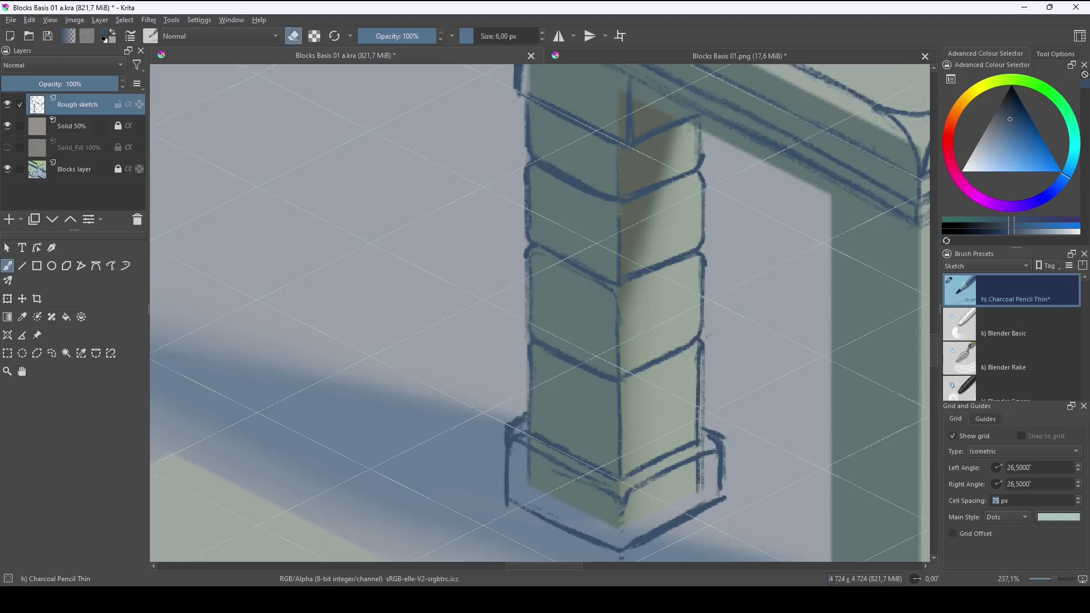
{"action": "mouse_move", "coordinate": [619, 379]}
{"action": "left_mouse_down"}
{"action": "mouse_move", "coordinate": [617, 406]}
{"action": "mouse_move", "coordinate": [634, 376]}
{"action": "left_mouse_up"}
{"action": "key", "text": "e"}
{"action": "mouse_move", "coordinate": [626, 285]}
{"action": "left_mouse_down"}
{"action": "mouse_move", "coordinate": [618, 303]}
{"action": "mouse_move", "coordinate": [635, 281]}
{"action": "left_mouse_up"}
{"action": "left_click_drag", "start_coordinate": [633, 206], "coordinate": [617, 221]}
Hide the isometric grid and bring the whole arch into view.
{"action": "left_click_drag", "start_coordinate": [785, 498], "coordinate": [705, 421]}
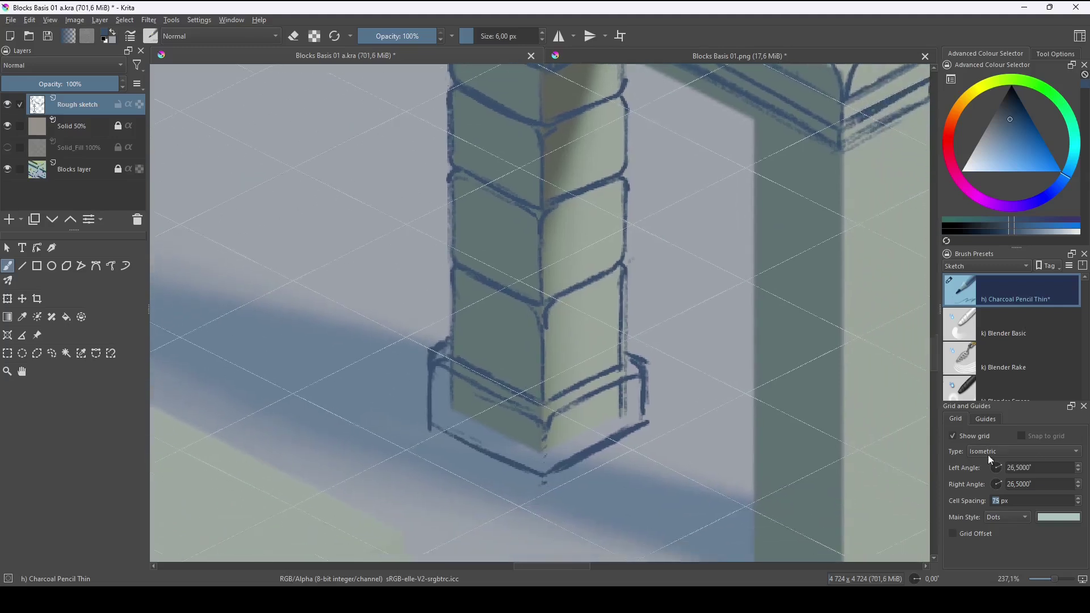
{"action": "left_click", "coordinate": [953, 436]}
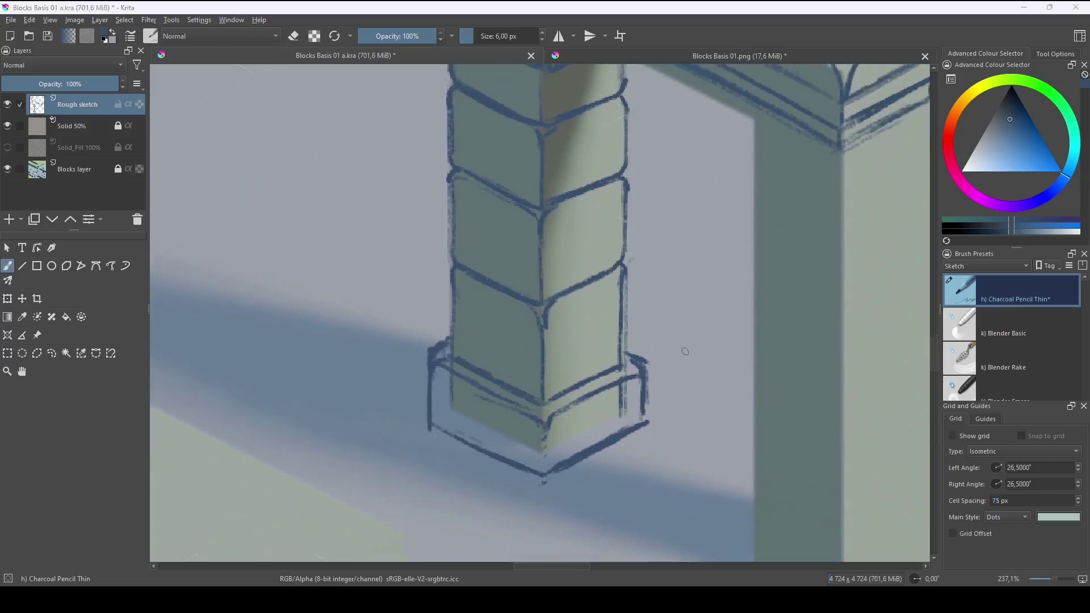
{"action": "left_click_drag", "start_coordinate": [683, 365], "coordinate": [617, 419]}
{"action": "left_click_drag", "start_coordinate": [787, 413], "coordinate": [765, 414]}
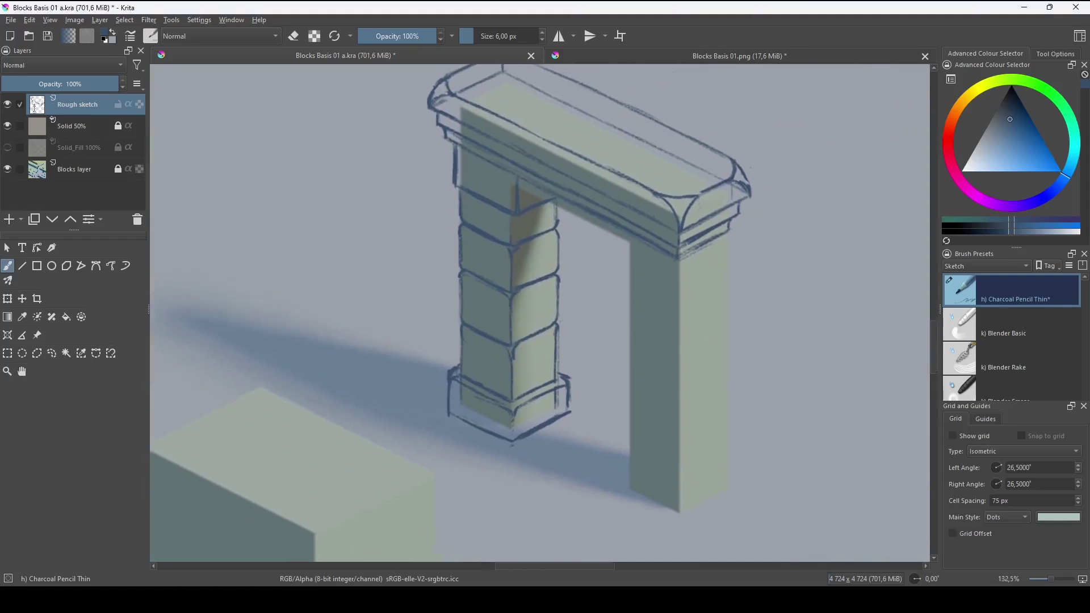
{"action": "left_click_drag", "start_coordinate": [704, 363], "coordinate": [662, 353]}
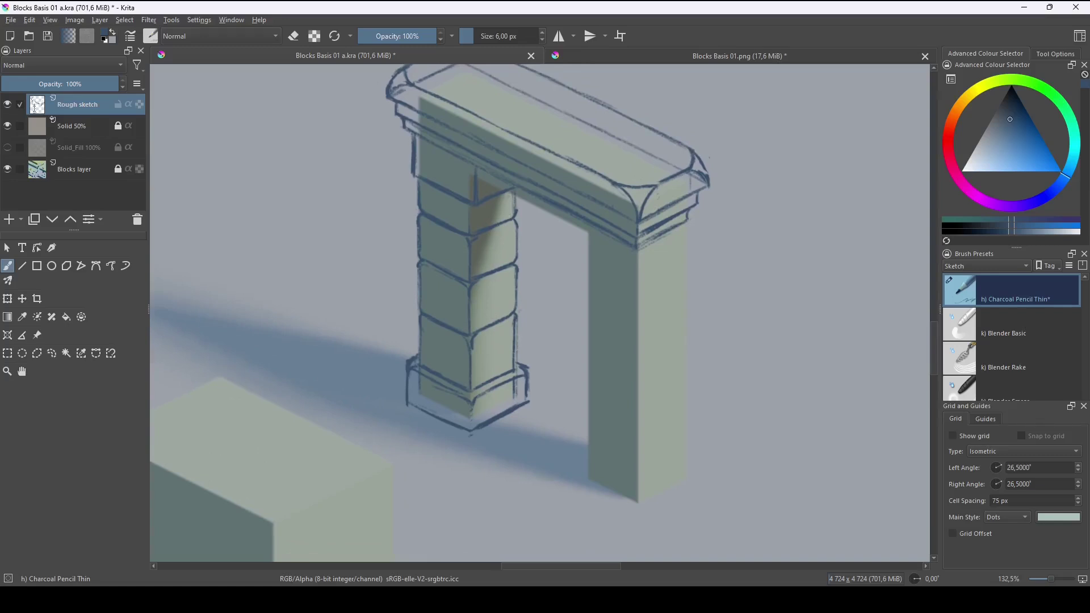
Select the sketched left pillar with a freehand outline, copy it to a new layer and clear the selection.
{"action": "left_click", "coordinate": [53, 353]}
{"action": "left_click_drag", "start_coordinate": [391, 167], "coordinate": [395, 381]}
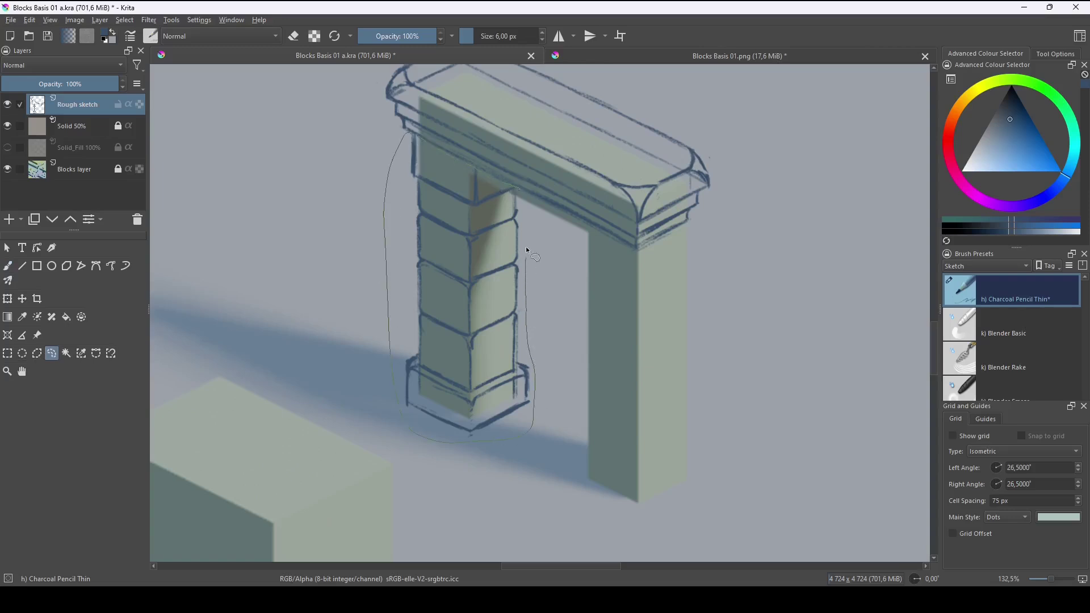
{"action": "mouse_move", "coordinate": [525, 247]}
{"action": "left_mouse_down"}
{"action": "mouse_move", "coordinate": [505, 192]}
{"action": "mouse_move", "coordinate": [519, 188]}
{"action": "left_mouse_up"}
{"action": "mouse_move", "coordinate": [405, 135]}
{"action": "left_mouse_down"}
{"action": "mouse_move", "coordinate": [410, 294]}
{"action": "mouse_move", "coordinate": [381, 385]}
{"action": "mouse_move", "coordinate": [321, 295]}
{"action": "left_mouse_up"}
{"action": "key", "text": "ctrl+alt+j"}
{"action": "key", "text": "ctrl+shift+a"}
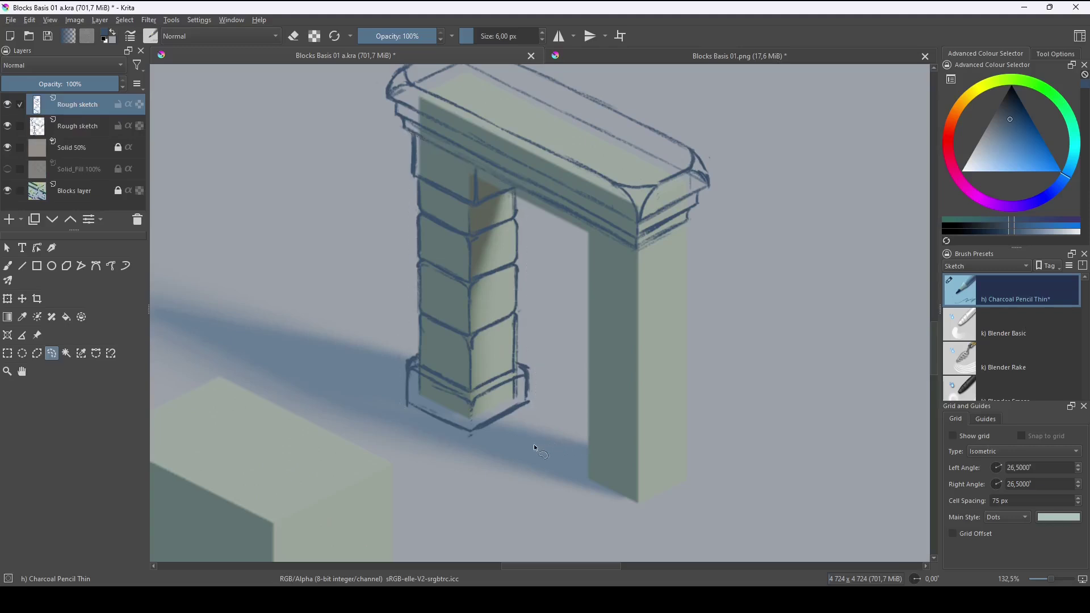
Move the copied pillar sketch onto the right pillar and merge the two Rough sketch layers.
{"action": "key", "text": "t"}
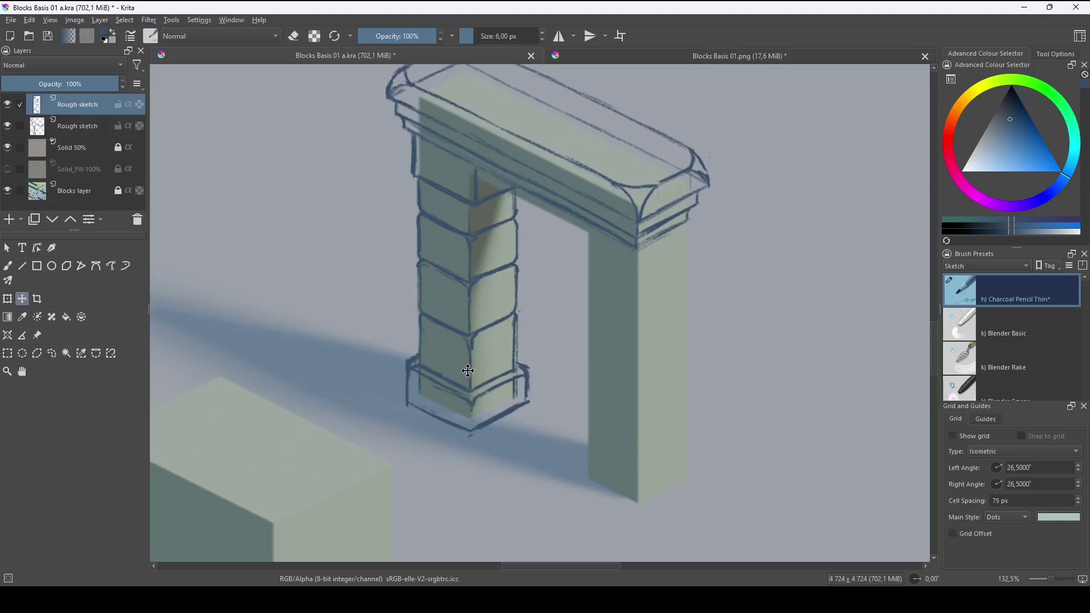
{"action": "mouse_move", "coordinate": [483, 373]}
{"action": "left_mouse_down"}
{"action": "mouse_move", "coordinate": [634, 452]}
{"action": "mouse_move", "coordinate": [679, 455]}
{"action": "left_mouse_up"}
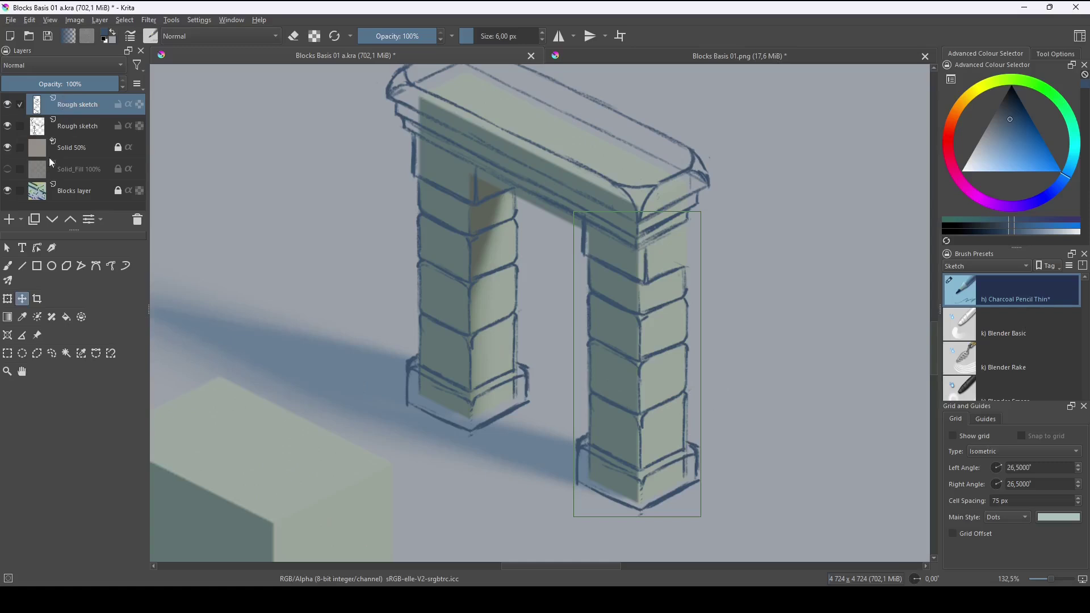
{"action": "left_click", "coordinate": [84, 127], "text": "ctrl"}
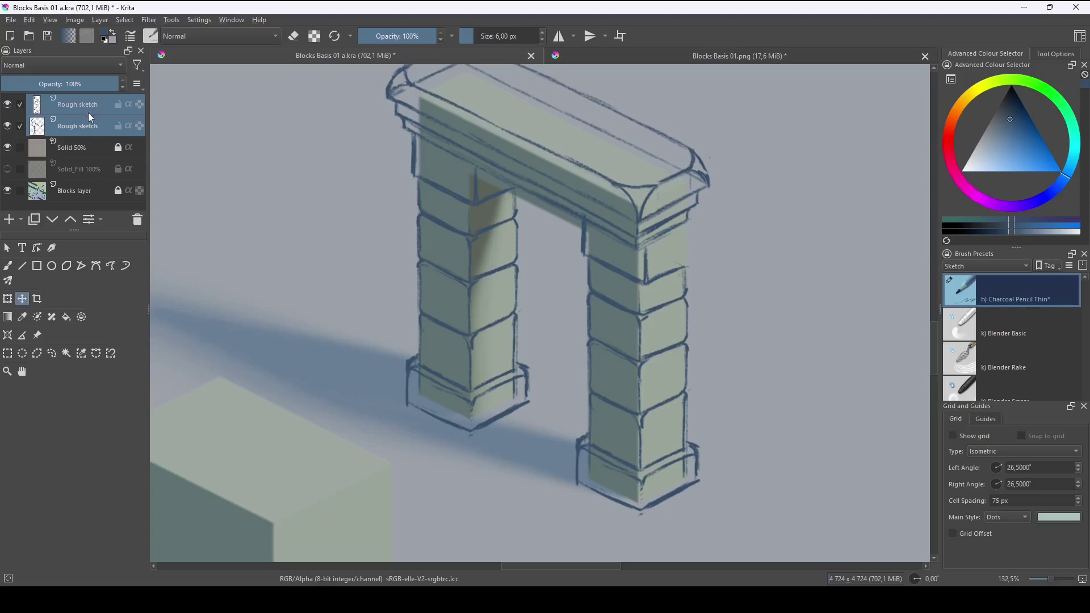
{"action": "key", "text": "ctrl+e"}
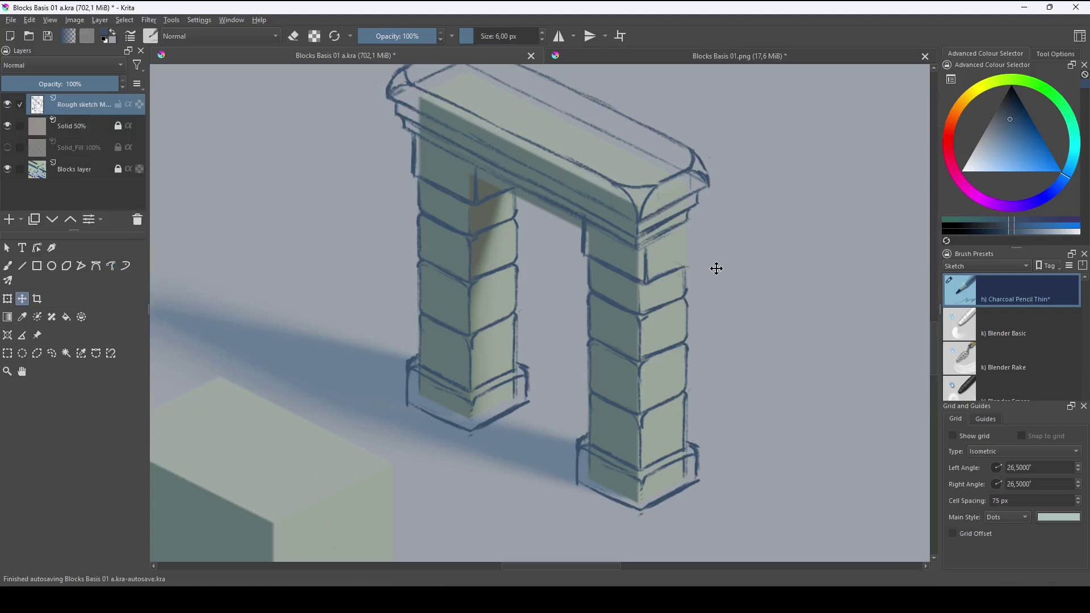
Extend the right pillar's capital outward on its end face with a longer lower edge, an outer vertical and an upper line.
{"action": "key", "text": "b"}
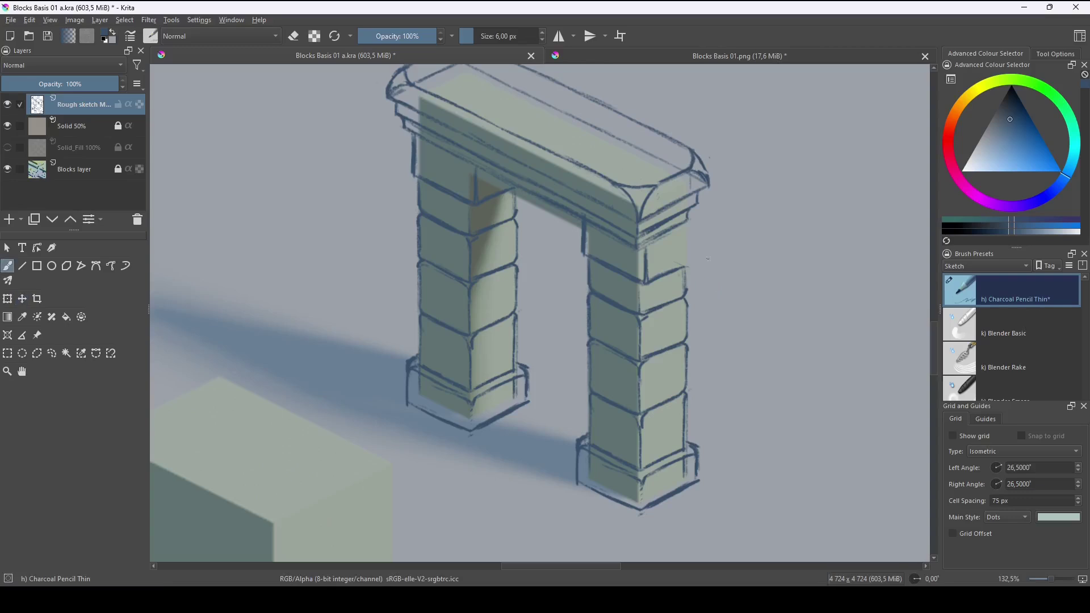
{"action": "left_click_drag", "start_coordinate": [730, 325], "coordinate": [713, 229]}
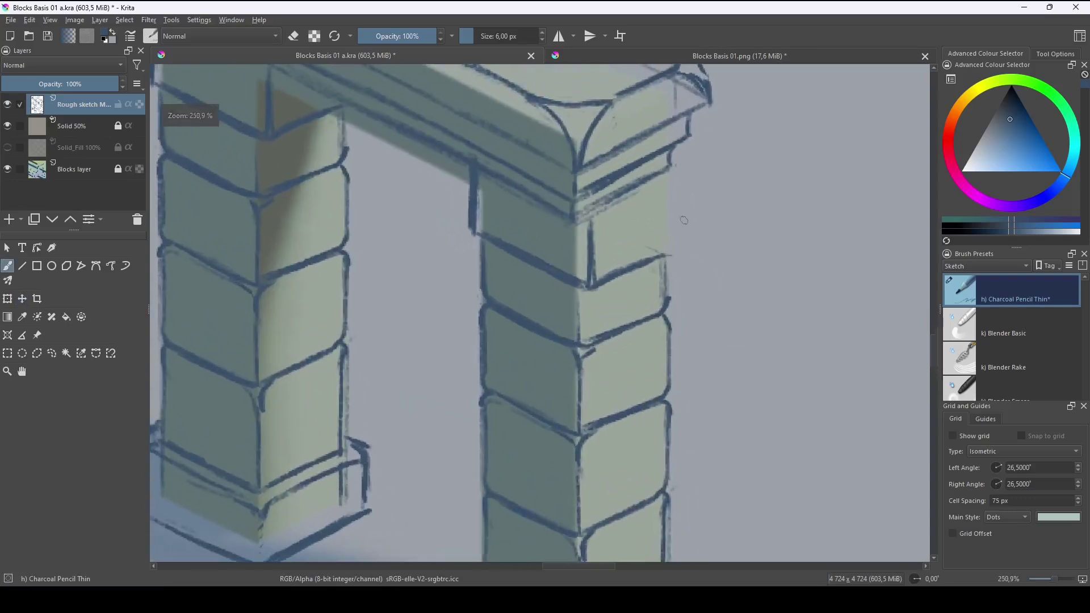
{"action": "left_click_drag", "start_coordinate": [646, 259], "coordinate": [689, 239]}
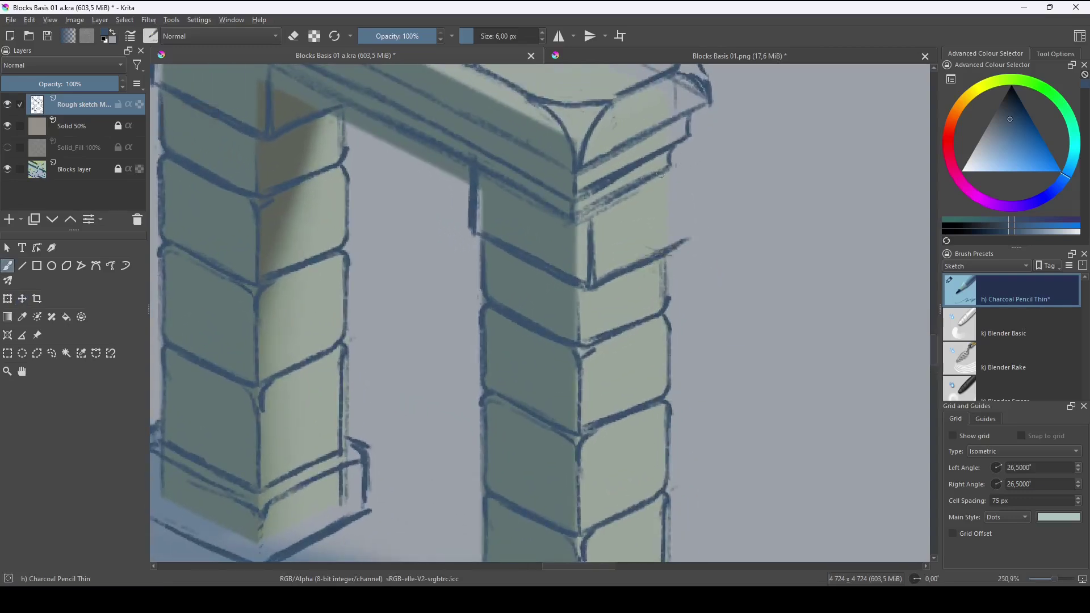
{"action": "mouse_move", "coordinate": [726, 172]}
{"action": "left_mouse_down"}
{"action": "mouse_move", "coordinate": [742, 271]}
{"action": "mouse_move", "coordinate": [704, 335]}
{"action": "mouse_move", "coordinate": [695, 292]}
{"action": "left_mouse_up"}
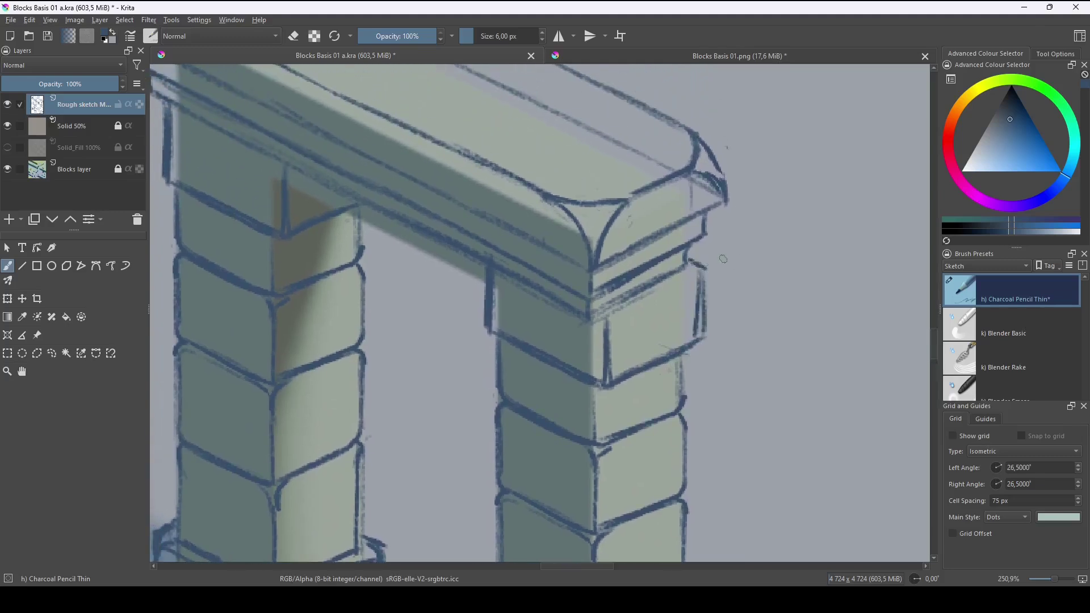
{"action": "left_click_drag", "start_coordinate": [722, 256], "coordinate": [725, 300]}
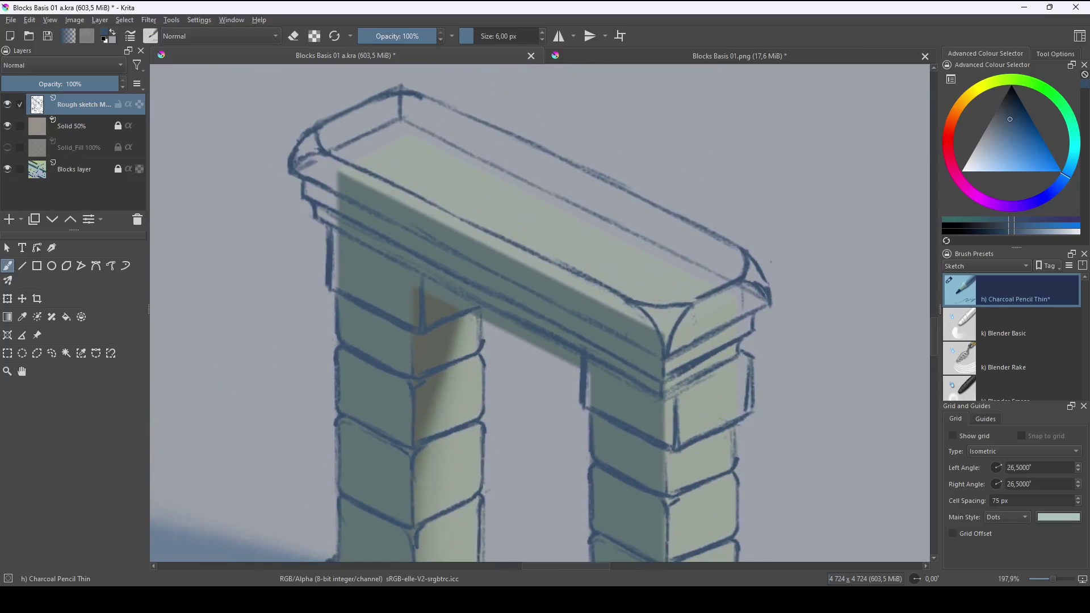
{"action": "left_click_drag", "start_coordinate": [684, 388], "coordinate": [747, 356]}
Outline the right end of the slab and its stepped bands with a freehand selection.
{"action": "left_click_drag", "start_coordinate": [793, 311], "coordinate": [791, 316]}
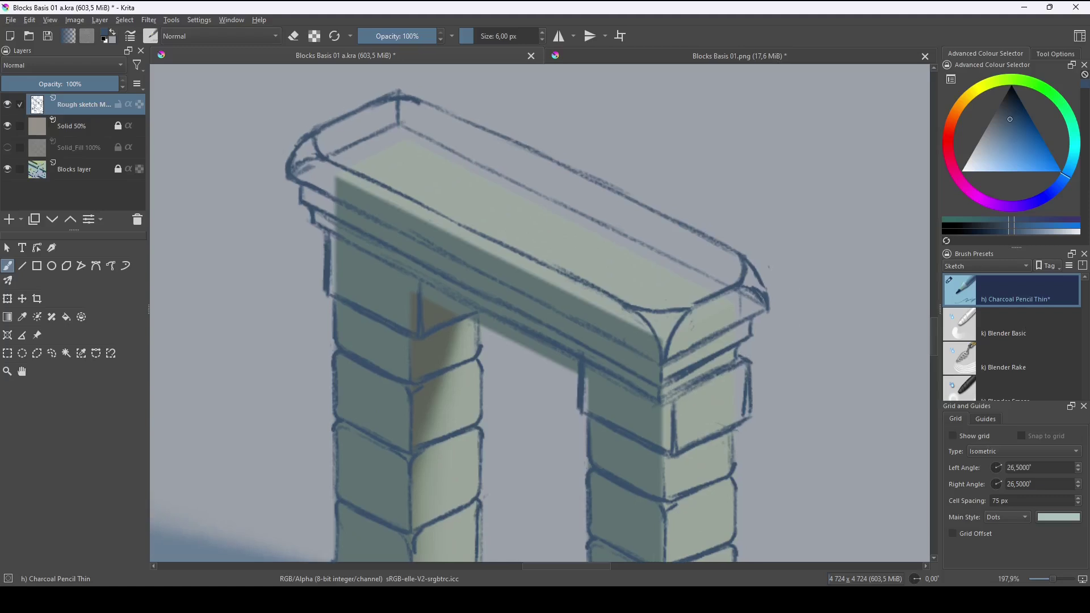
{"action": "scroll", "coordinate": [770, 298], "scroll_direction": "up", "scroll_amount": 1}
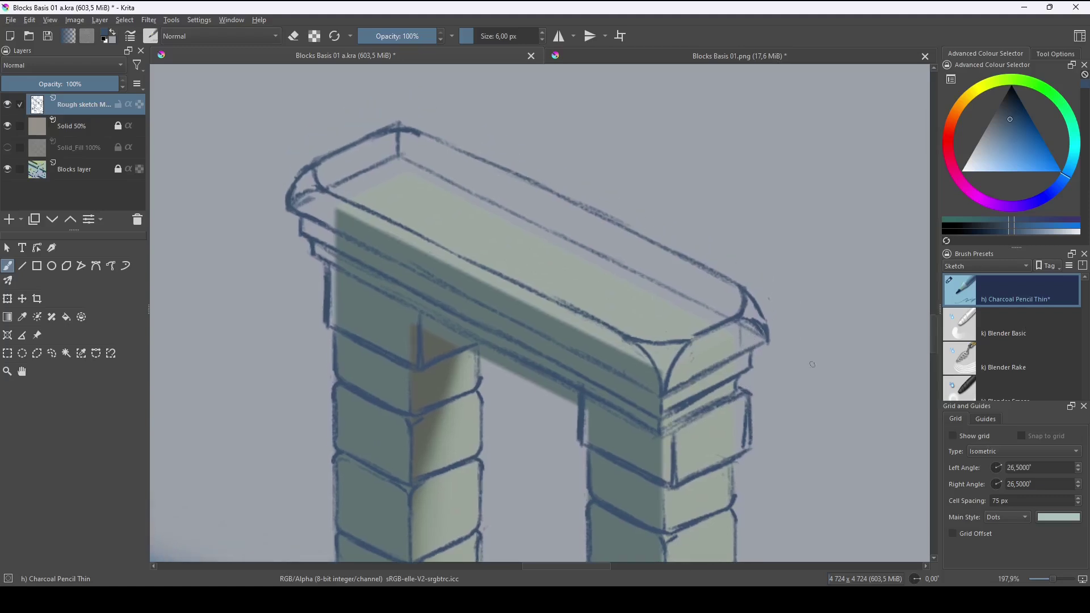
{"action": "scroll", "coordinate": [756, 404], "scroll_direction": "down", "scroll_amount": 1}
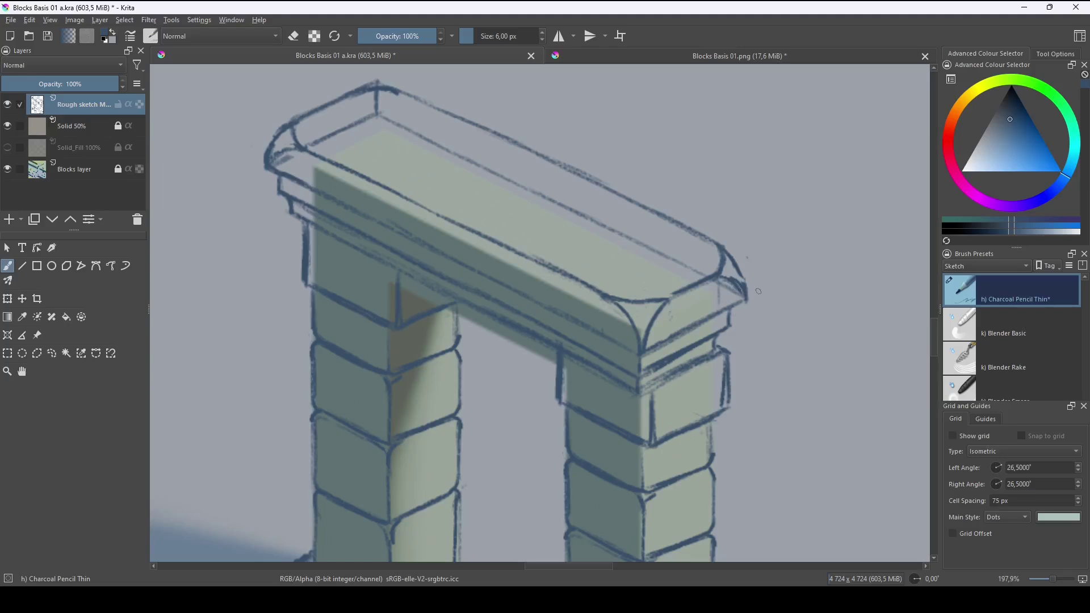
{"action": "left_click_drag", "start_coordinate": [744, 382], "coordinate": [740, 391]}
{"action": "left_click", "coordinate": [52, 354]}
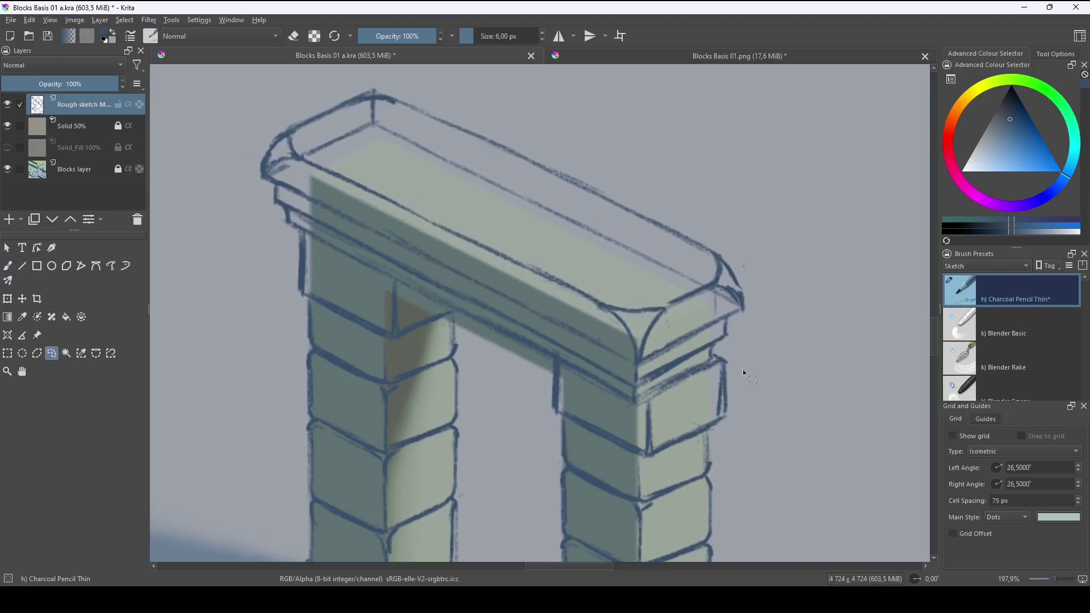
{"action": "scroll", "coordinate": [738, 352], "scroll_direction": "right", "scroll_amount": 2}
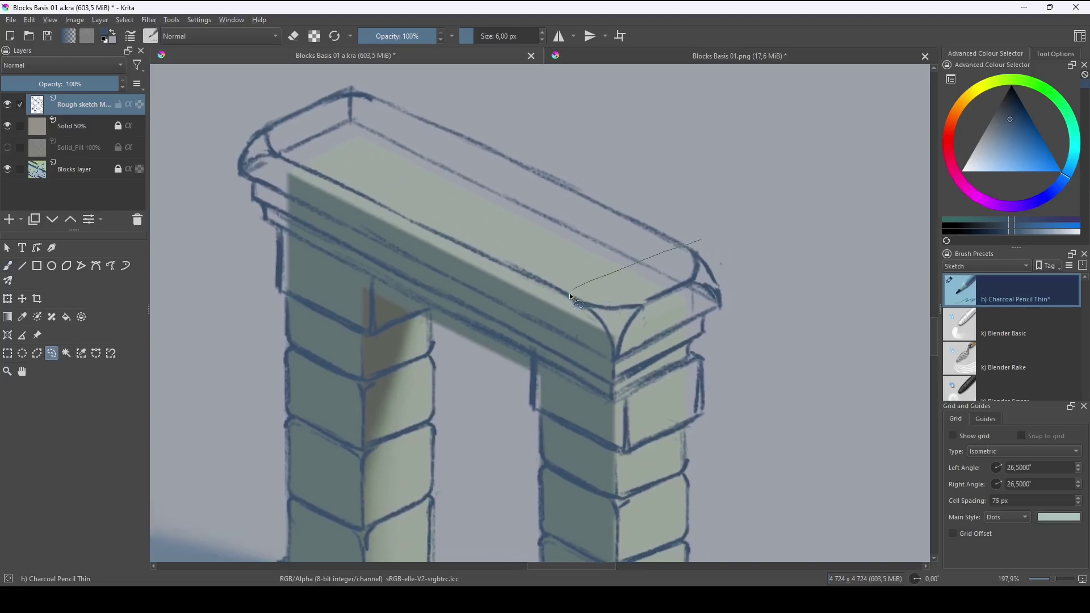
{"action": "left_click_drag", "start_coordinate": [570, 296], "coordinate": [565, 373]}
{"action": "left_click_drag", "start_coordinate": [725, 312], "coordinate": [702, 241]}
Move the selected right end of the slab slightly outward with the isometric grid shown, and clear the selection.
{"action": "key", "text": "t"}
{"action": "left_click_drag", "start_coordinate": [672, 333], "coordinate": [689, 353]}
{"action": "left_click", "coordinate": [953, 435]}
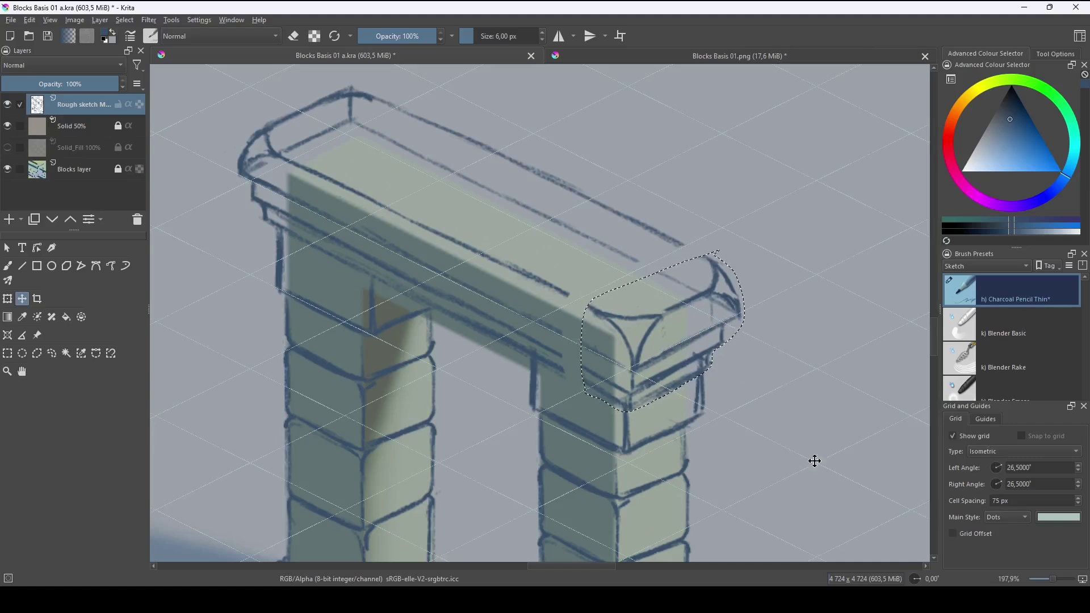
{"action": "left_click_drag", "start_coordinate": [684, 333], "coordinate": [691, 341]}
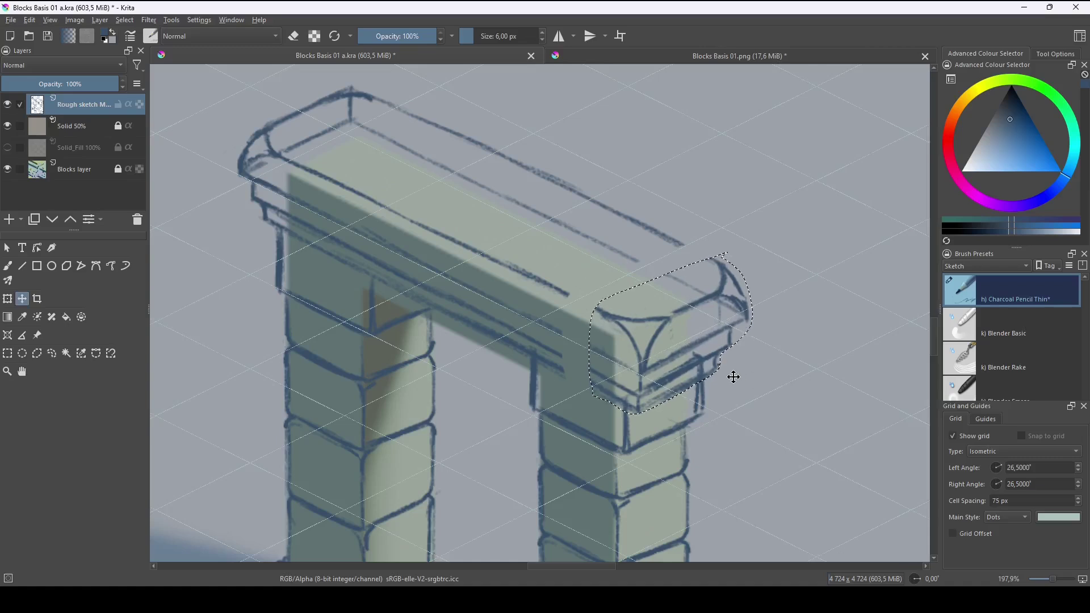
{"action": "key", "text": "ctrl+shift+a"}
Select the slab's back edge and rear right corner with a freehand outline, shift them slightly outward and clear the selection.
{"action": "key", "text": "l"}
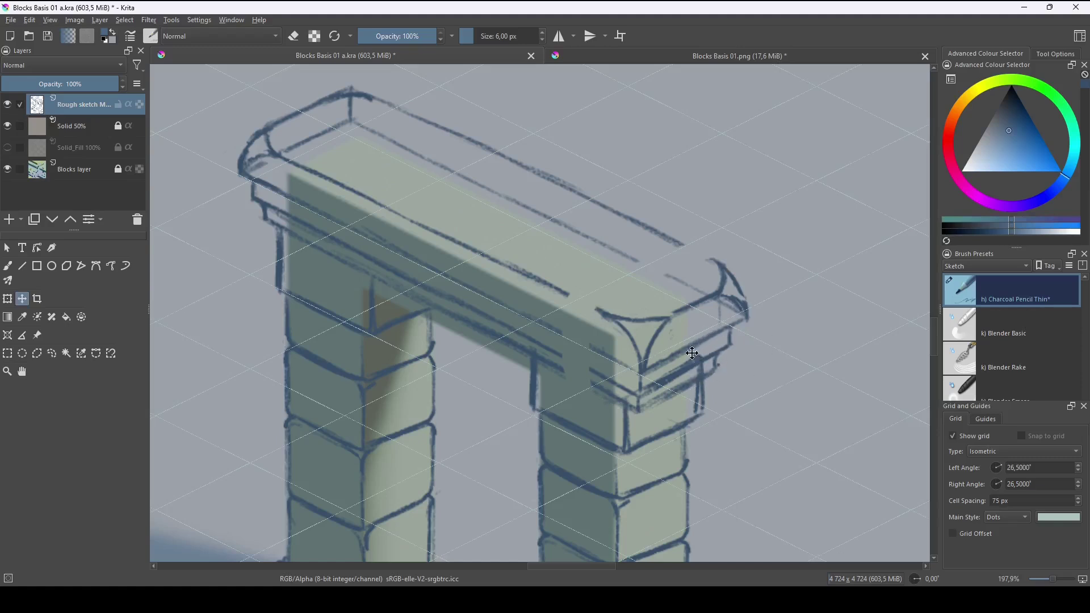
{"action": "left_click", "coordinate": [51, 354]}
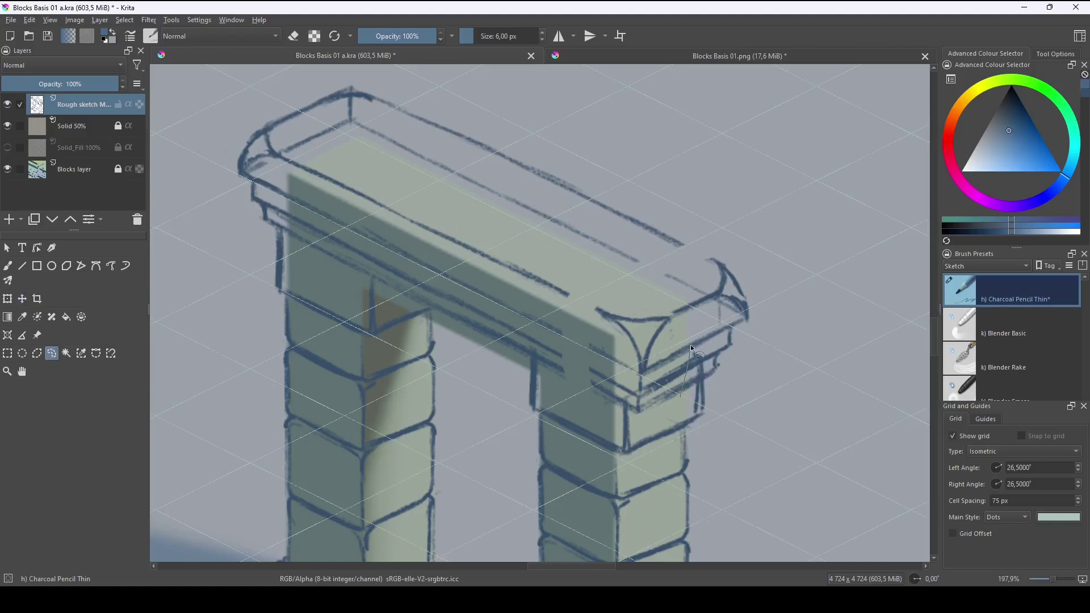
{"action": "mouse_move", "coordinate": [691, 346]}
{"action": "left_mouse_down"}
{"action": "mouse_move", "coordinate": [691, 311]}
{"action": "mouse_move", "coordinate": [324, 136]}
{"action": "left_mouse_up"}
{"action": "mouse_move", "coordinate": [335, 79]}
{"action": "left_mouse_down"}
{"action": "mouse_move", "coordinate": [580, 141]}
{"action": "mouse_move", "coordinate": [725, 212]}
{"action": "mouse_move", "coordinate": [786, 274]}
{"action": "left_mouse_up"}
{"action": "left_click_drag", "start_coordinate": [688, 394], "coordinate": [683, 396]}
{"action": "key", "text": "t"}
{"action": "left_click_drag", "start_coordinate": [711, 309], "coordinate": [723, 309]}
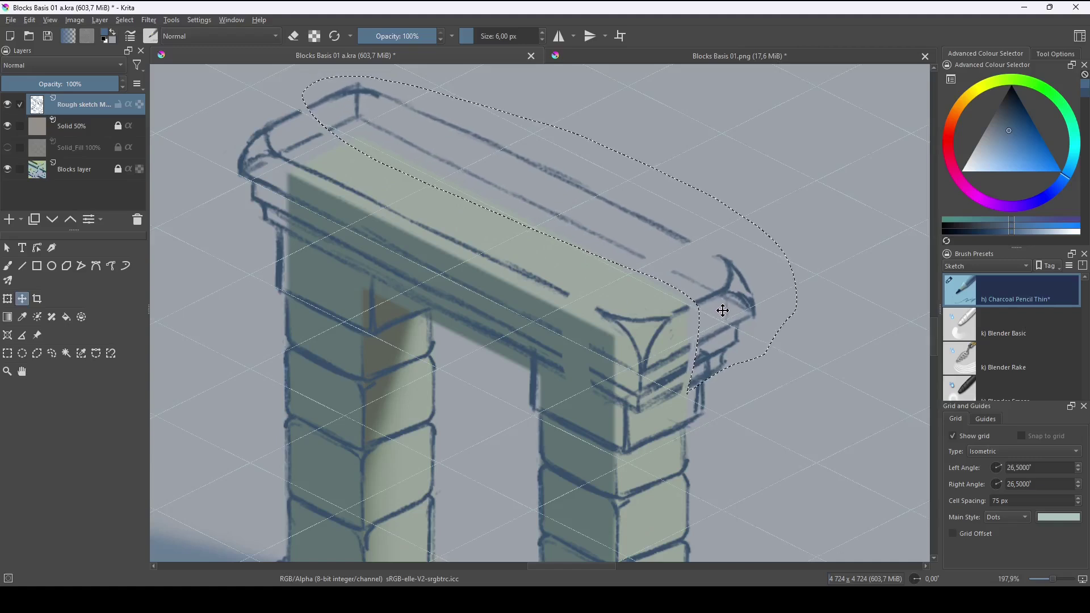
{"action": "key", "text": "ctrl+shift+a"}
Redraw the broken band lines on the slab's right end face using the dark blue sketch colour.
{"action": "key", "text": "b"}
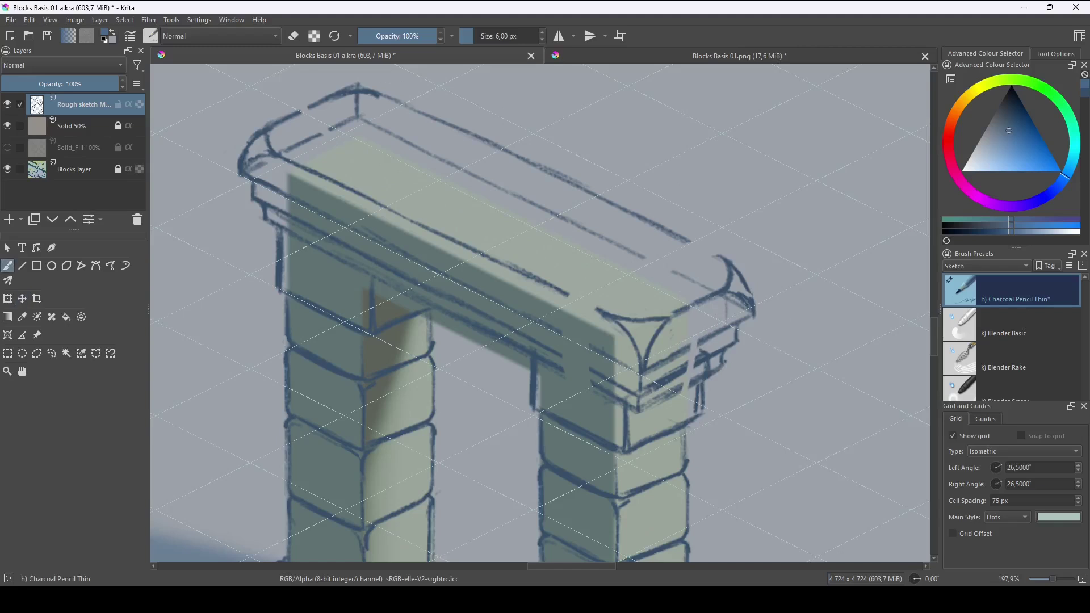
{"action": "key", "text": "x"}
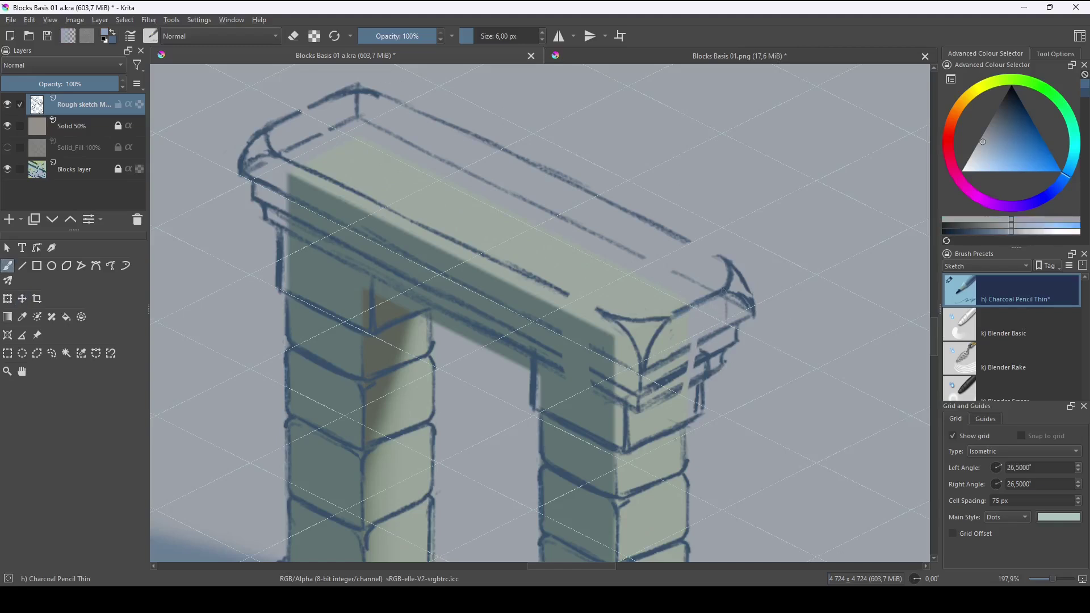
{"action": "key", "text": "x"}
{"action": "left_click", "coordinate": [731, 283], "text": "ctrl"}
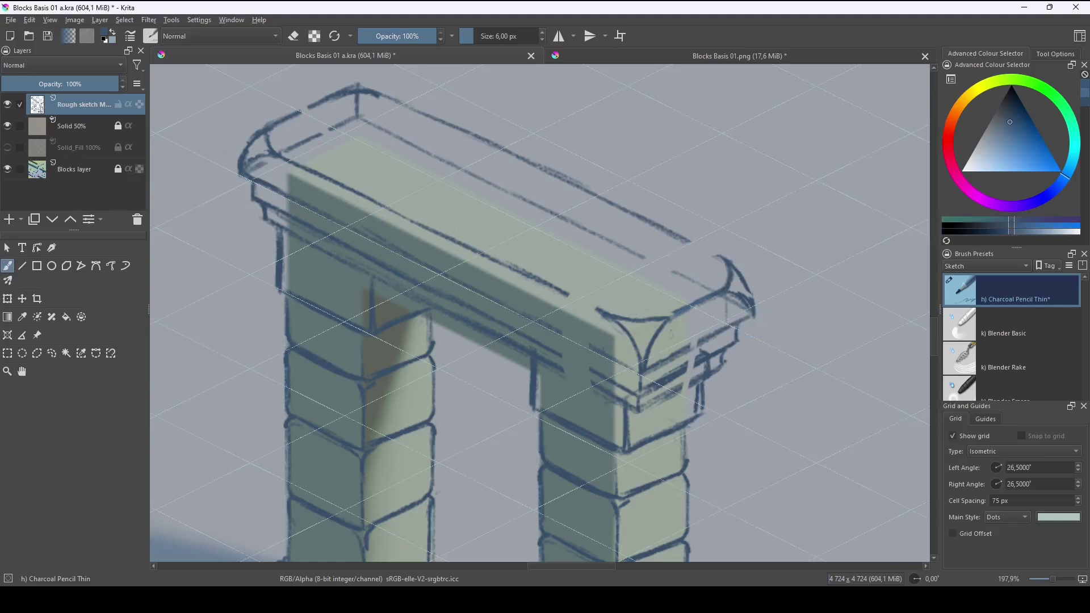
{"action": "mouse_move", "coordinate": [715, 336]}
{"action": "left_mouse_down"}
{"action": "mouse_move", "coordinate": [686, 353]}
{"action": "mouse_move", "coordinate": [692, 344]}
{"action": "mouse_move", "coordinate": [709, 355]}
{"action": "mouse_move", "coordinate": [676, 366]}
{"action": "left_mouse_up"}
{"action": "key", "text": "e"}
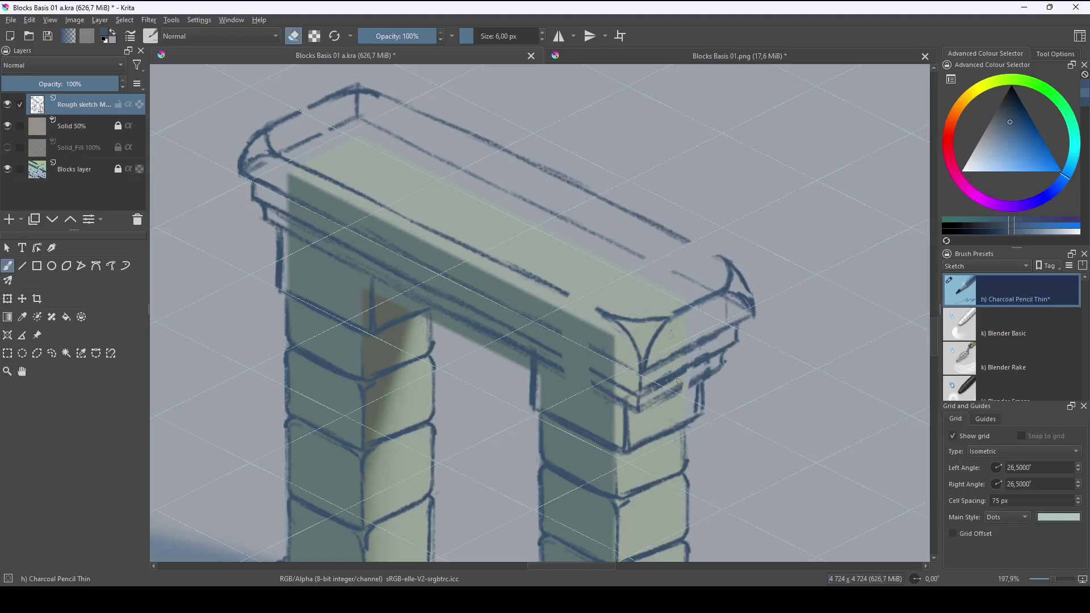
{"action": "key", "text": "e"}
Close the gaps in the slab's back and left edges and in the front edge and bands near the right corner.
{"action": "left_click_drag", "start_coordinate": [684, 241], "coordinate": [728, 258]}
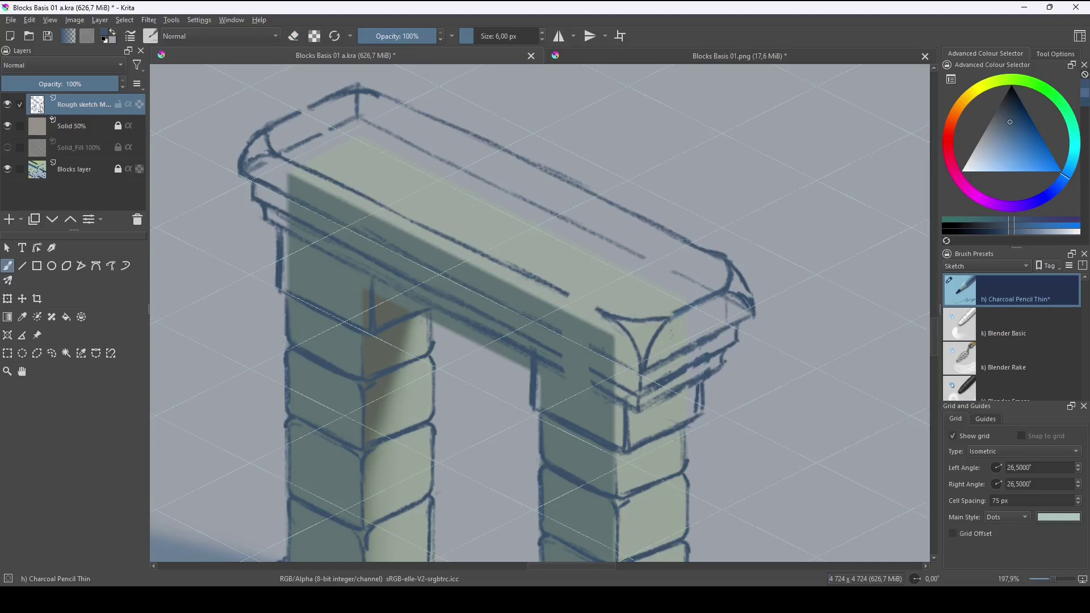
{"action": "left_click_drag", "start_coordinate": [302, 112], "coordinate": [314, 102]}
{"action": "mouse_move", "coordinate": [559, 294]}
{"action": "left_mouse_down"}
{"action": "mouse_move", "coordinate": [597, 313]}
{"action": "mouse_move", "coordinate": [588, 382]}
{"action": "left_mouse_up"}
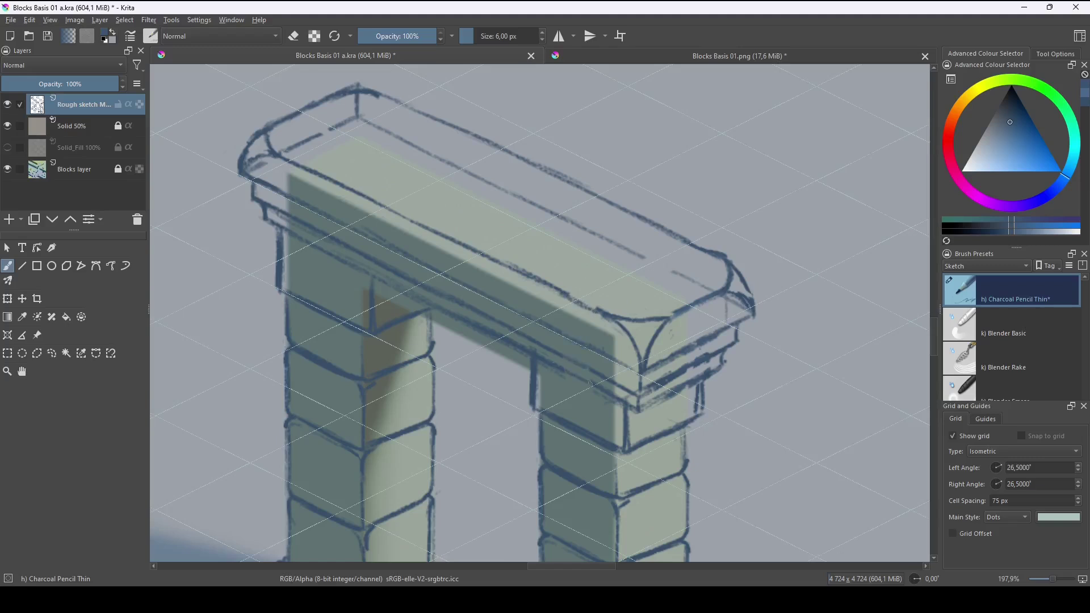
Erase the hidden construction lines inside the slab's top face, including the rear vertical and the inner long edge.
{"action": "key", "text": "e"}
{"action": "key", "text": "e"}
{"action": "left_click_drag", "start_coordinate": [752, 366], "coordinate": [786, 422]}
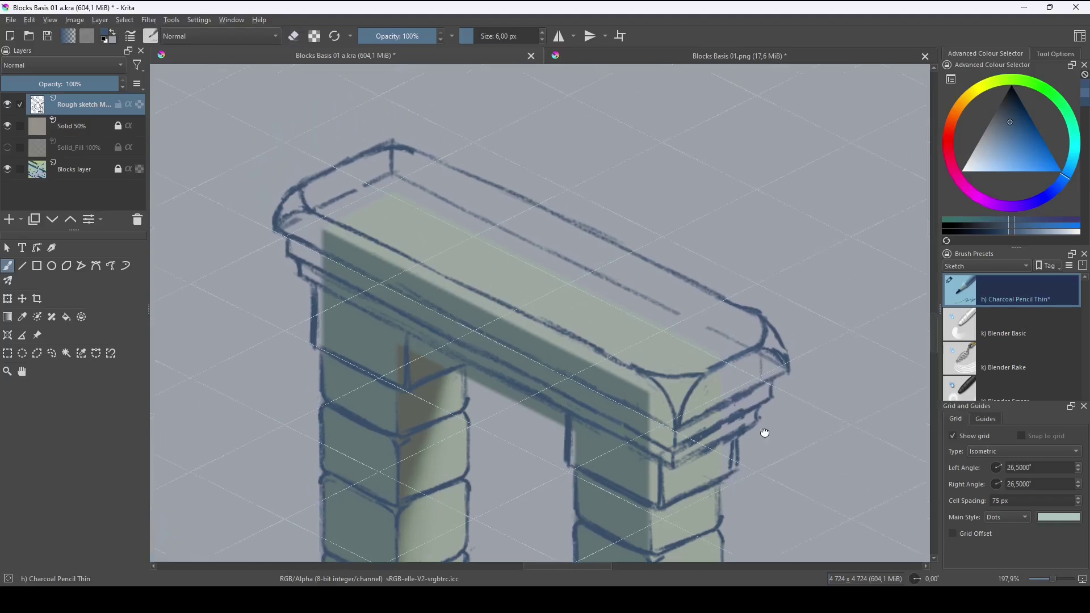
{"action": "key", "text": "e"}
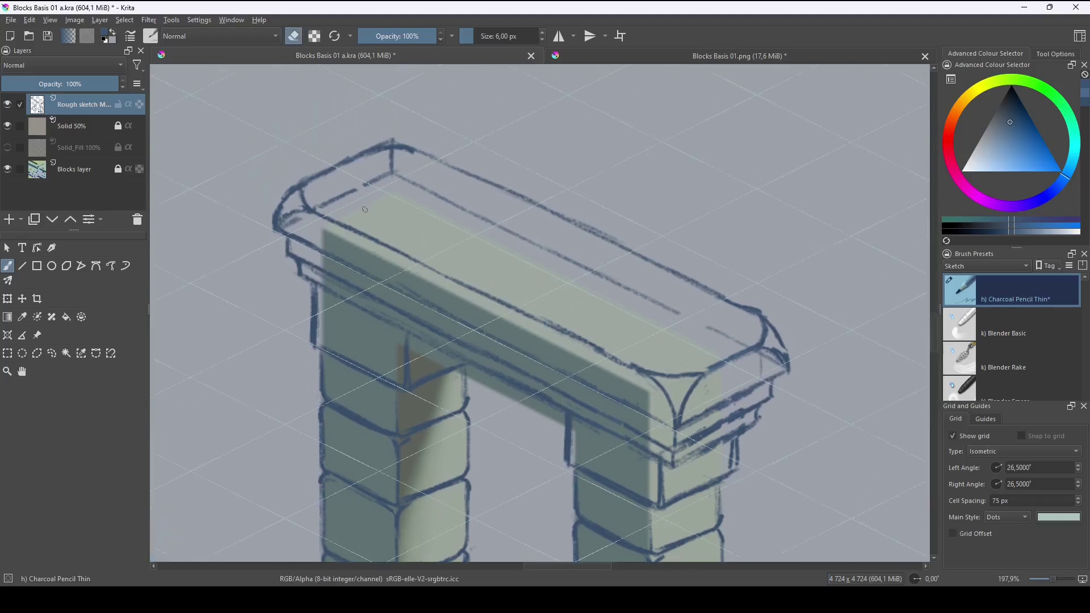
{"action": "left_click_drag", "start_coordinate": [392, 174], "coordinate": [277, 228]}
{"action": "mouse_move", "coordinate": [392, 151]}
{"action": "left_mouse_down"}
{"action": "mouse_move", "coordinate": [393, 174]}
{"action": "mouse_move", "coordinate": [474, 215]}
{"action": "mouse_move", "coordinate": [411, 183]}
{"action": "left_mouse_up"}
{"action": "left_click_drag", "start_coordinate": [549, 250], "coordinate": [625, 286]}
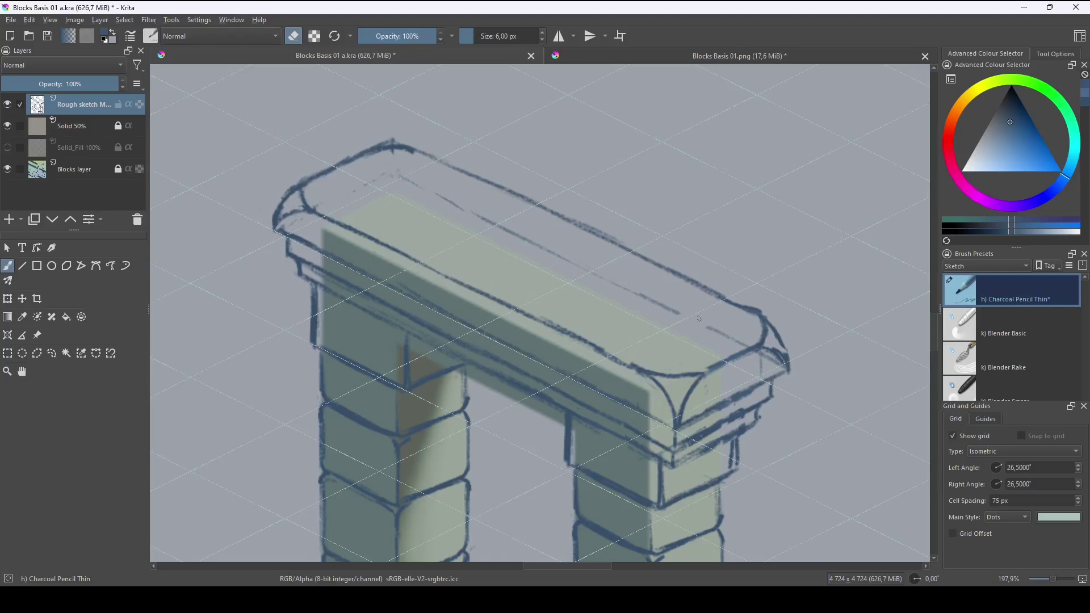
{"action": "left_click_drag", "start_coordinate": [709, 328], "coordinate": [725, 331]}
{"action": "left_click_drag", "start_coordinate": [680, 313], "coordinate": [656, 302]}
{"action": "mouse_move", "coordinate": [455, 206]}
{"action": "left_mouse_down"}
{"action": "mouse_move", "coordinate": [446, 199]}
{"action": "mouse_move", "coordinate": [570, 262]}
{"action": "left_mouse_up"}
{"action": "scroll", "coordinate": [725, 340], "scroll_direction": "down", "scroll_amount": 4}
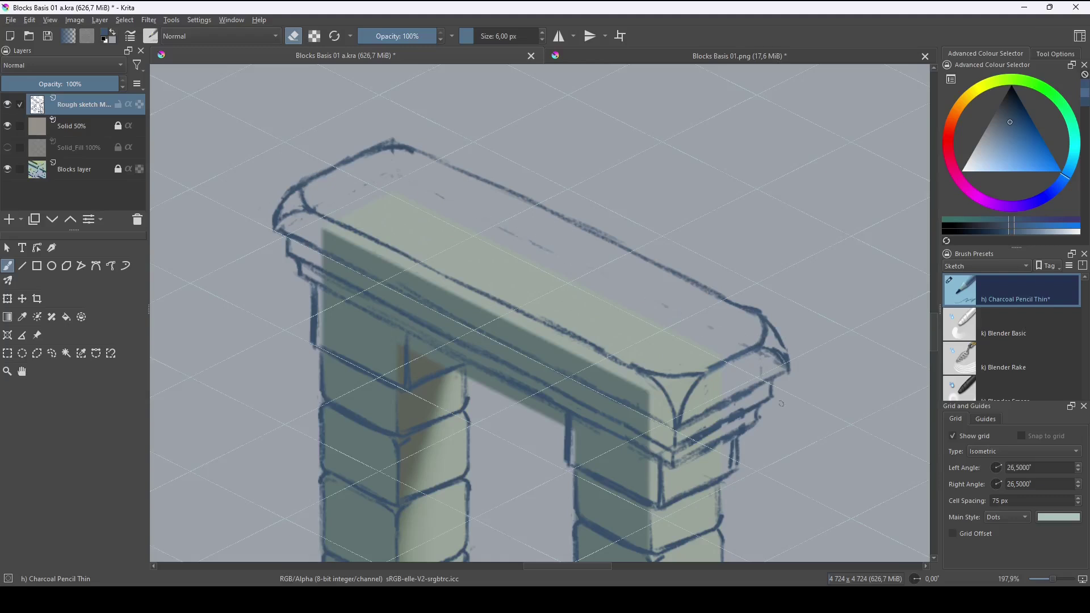
Rotate the canvas to about -90°, set the brush size to 6 px and hide the isometric grid.
{"action": "left_click_drag", "start_coordinate": [659, 360], "coordinate": [724, 405]}
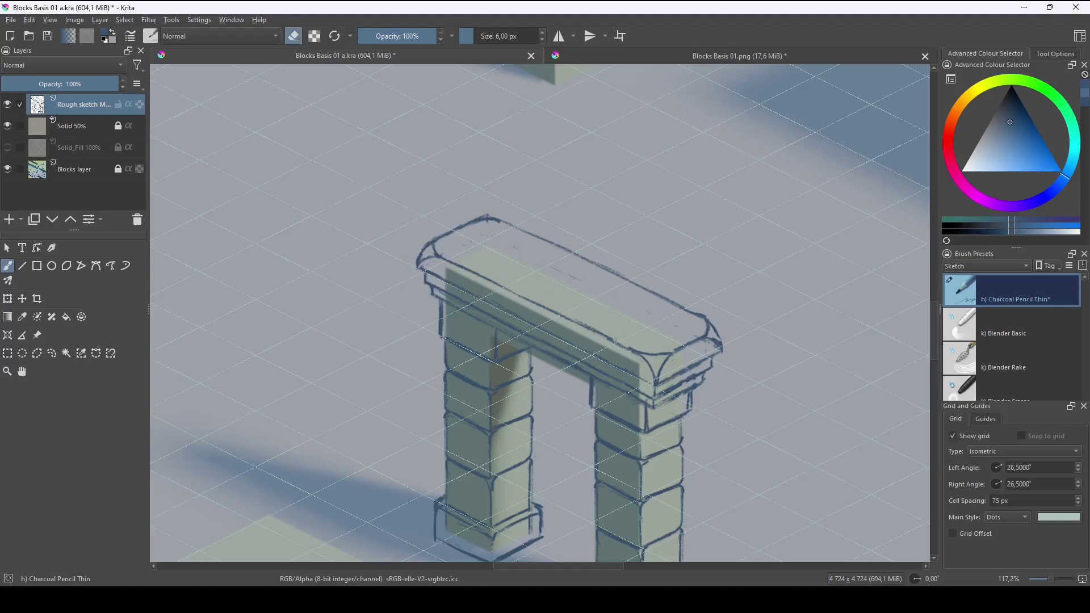
{"action": "key", "text": "e"}
{"action": "left_click_drag", "start_coordinate": [698, 479], "coordinate": [774, 273]}
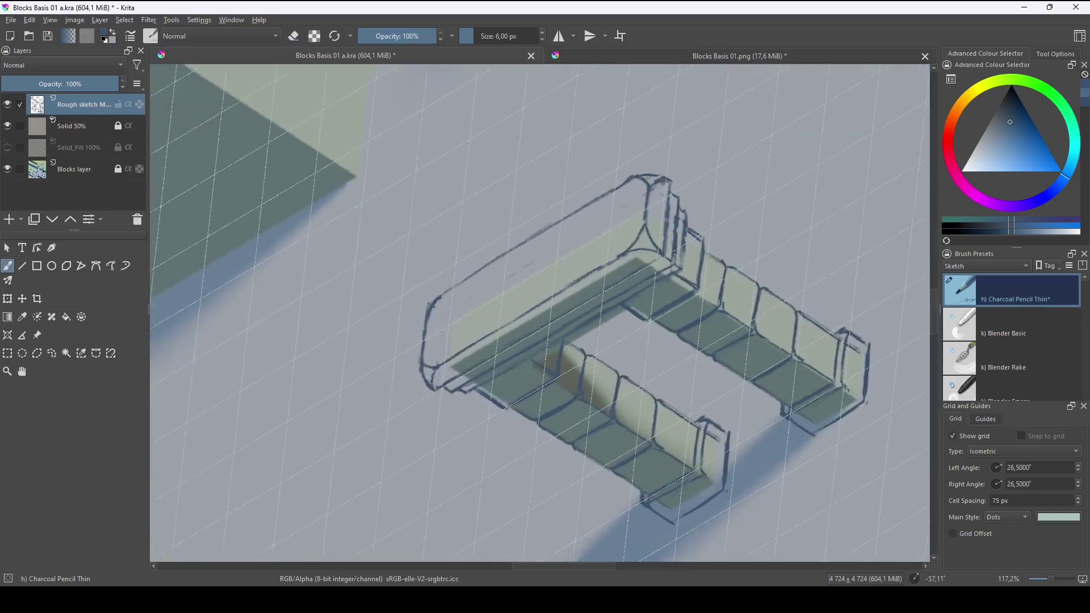
{"action": "left_click_drag", "start_coordinate": [613, 210], "coordinate": [448, 343]}
{"action": "mouse_move", "coordinate": [692, 365]}
{"action": "left_mouse_down"}
{"action": "mouse_move", "coordinate": [703, 382]}
{"action": "mouse_move", "coordinate": [707, 338]}
{"action": "mouse_move", "coordinate": [657, 436]}
{"action": "mouse_move", "coordinate": [724, 447]}
{"action": "mouse_move", "coordinate": [704, 318]}
{"action": "left_mouse_up"}
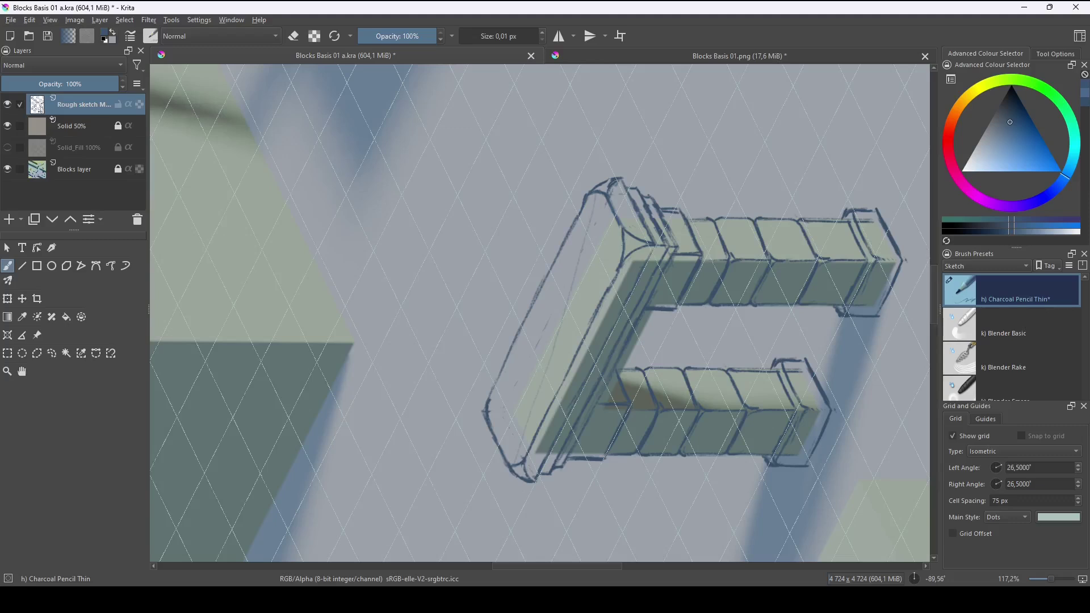
{"action": "key", "text": "e"}
{"action": "key", "text": "e"}
{"action": "key", "text": "]"}
{"action": "key", "text": "]"}
{"action": "key", "text": "]"}
{"action": "key", "text": "]"}
{"action": "key", "text": "]"}
{"action": "key", "text": "ctrl+shift+apostrophe"}
Draw two crossing diagonals over the slab's top face to find its centre, and reset the canvas rotation.
{"action": "left_click_drag", "start_coordinate": [608, 269], "coordinate": [518, 370]}
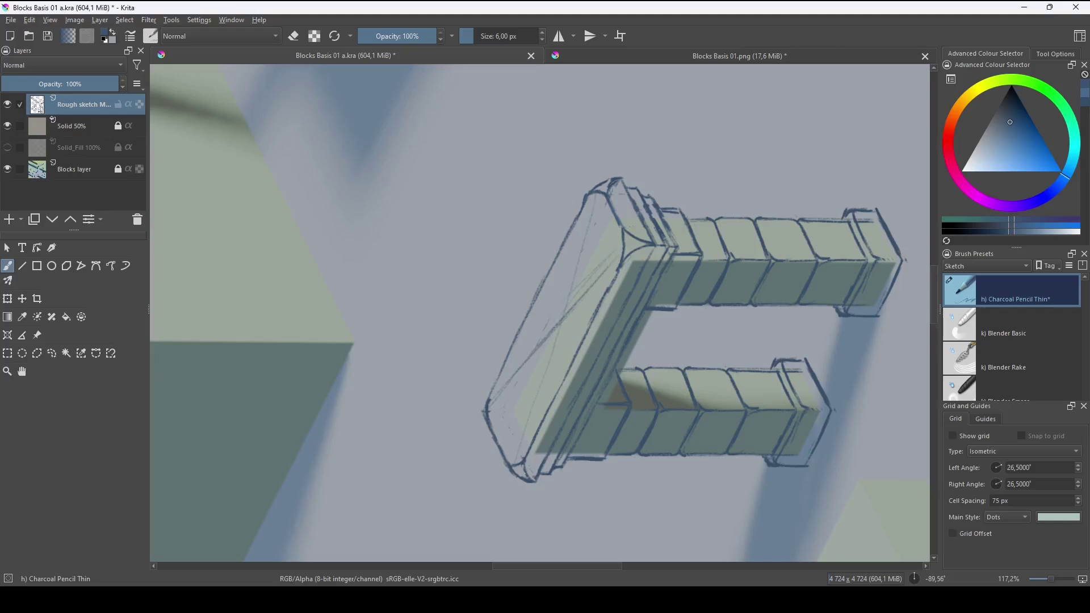
{"action": "left_click_drag", "start_coordinate": [561, 307], "coordinate": [519, 440]}
{"action": "left_click_drag", "start_coordinate": [568, 295], "coordinate": [518, 451]}
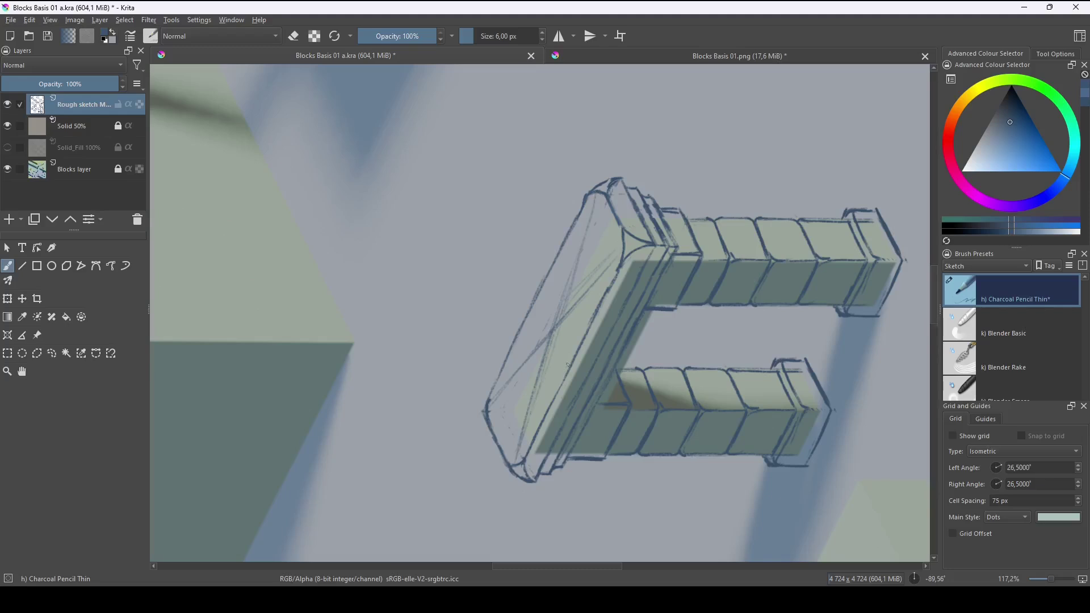
{"action": "key", "text": "5"}
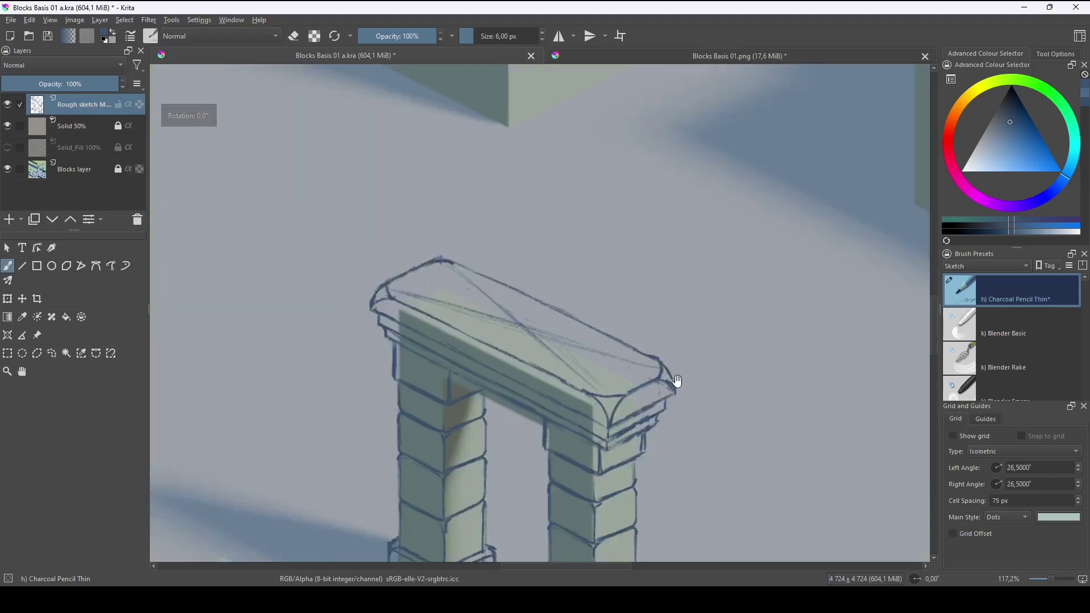
Show the isometric grid and sketch short centre lines through the crossing point of the slab's diagonals.
{"action": "left_click_drag", "start_coordinate": [676, 382], "coordinate": [748, 419]}
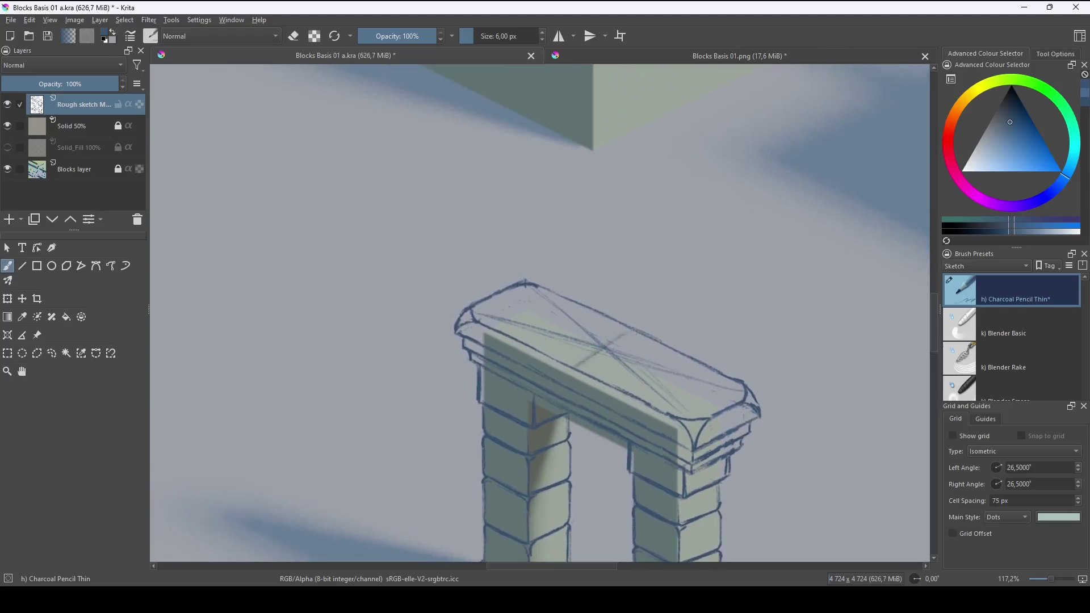
{"action": "left_click", "coordinate": [952, 436]}
{"action": "left_click_drag", "start_coordinate": [577, 367], "coordinate": [606, 350]}
{"action": "mouse_move", "coordinate": [553, 345]}
{"action": "left_mouse_down"}
{"action": "mouse_move", "coordinate": [616, 371]}
{"action": "mouse_move", "coordinate": [655, 355]}
{"action": "left_mouse_up"}
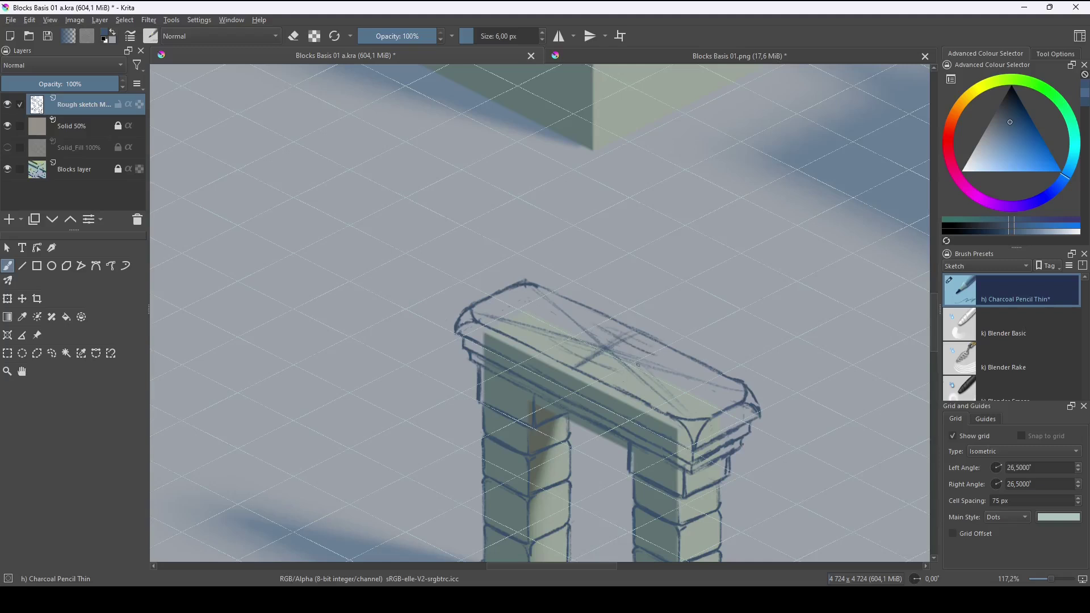
Sketch an upright rectangle with a short side line at the slab's centre and a second, higher rectangle behind it.
{"action": "left_click_drag", "start_coordinate": [619, 376], "coordinate": [652, 359]}
{"action": "left_click_drag", "start_coordinate": [554, 344], "coordinate": [618, 374]}
{"action": "mouse_move", "coordinate": [555, 314]}
{"action": "left_mouse_down"}
{"action": "mouse_move", "coordinate": [556, 342]}
{"action": "mouse_move", "coordinate": [620, 357]}
{"action": "left_mouse_up"}
{"action": "mouse_move", "coordinate": [557, 300]}
{"action": "left_mouse_down"}
{"action": "mouse_move", "coordinate": [618, 329]}
{"action": "mouse_move", "coordinate": [589, 314]}
{"action": "left_mouse_up"}
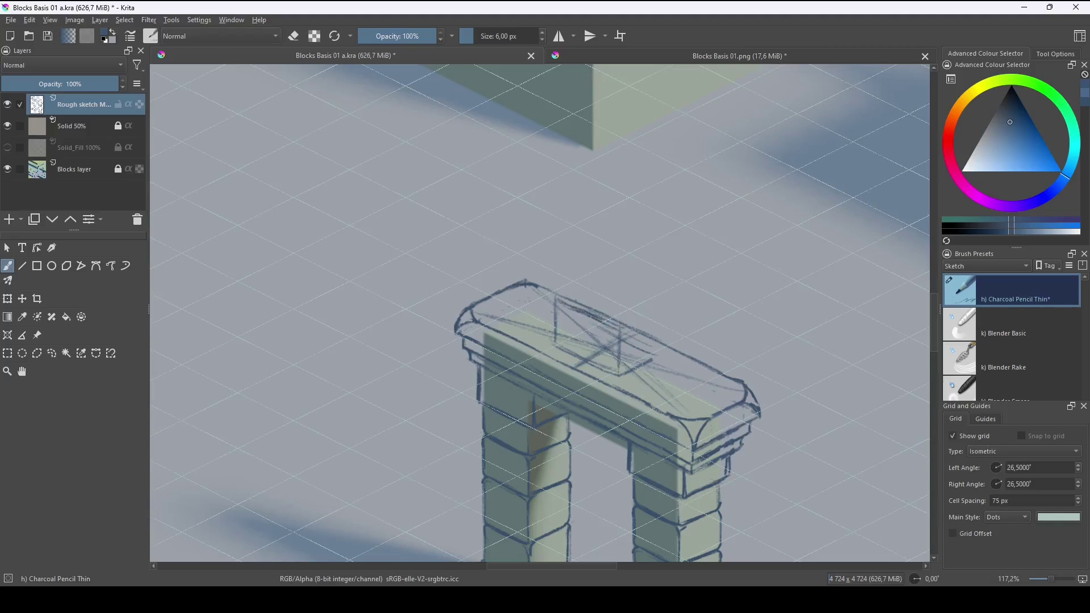
{"action": "mouse_move", "coordinate": [568, 273]}
{"action": "left_mouse_down"}
{"action": "mouse_move", "coordinate": [567, 298]}
{"action": "mouse_move", "coordinate": [610, 327]}
{"action": "mouse_move", "coordinate": [612, 277]}
{"action": "left_mouse_up"}
{"action": "mouse_move", "coordinate": [574, 260]}
{"action": "left_mouse_down"}
{"action": "mouse_move", "coordinate": [619, 282]}
{"action": "mouse_move", "coordinate": [614, 317]}
{"action": "mouse_move", "coordinate": [569, 298]}
{"action": "left_mouse_up"}
Sketch slanted lines from the centre block toward both slab ends and a long baseline parallel to the front edge.
{"action": "mouse_move", "coordinate": [622, 329]}
{"action": "left_mouse_down"}
{"action": "mouse_move", "coordinate": [679, 394]}
{"action": "mouse_move", "coordinate": [670, 404]}
{"action": "mouse_move", "coordinate": [683, 404]}
{"action": "left_mouse_up"}
{"action": "mouse_move", "coordinate": [572, 359]}
{"action": "left_mouse_down"}
{"action": "mouse_move", "coordinate": [502, 317]}
{"action": "mouse_move", "coordinate": [554, 313]}
{"action": "mouse_move", "coordinate": [514, 316]}
{"action": "mouse_move", "coordinate": [566, 354]}
{"action": "left_mouse_up"}
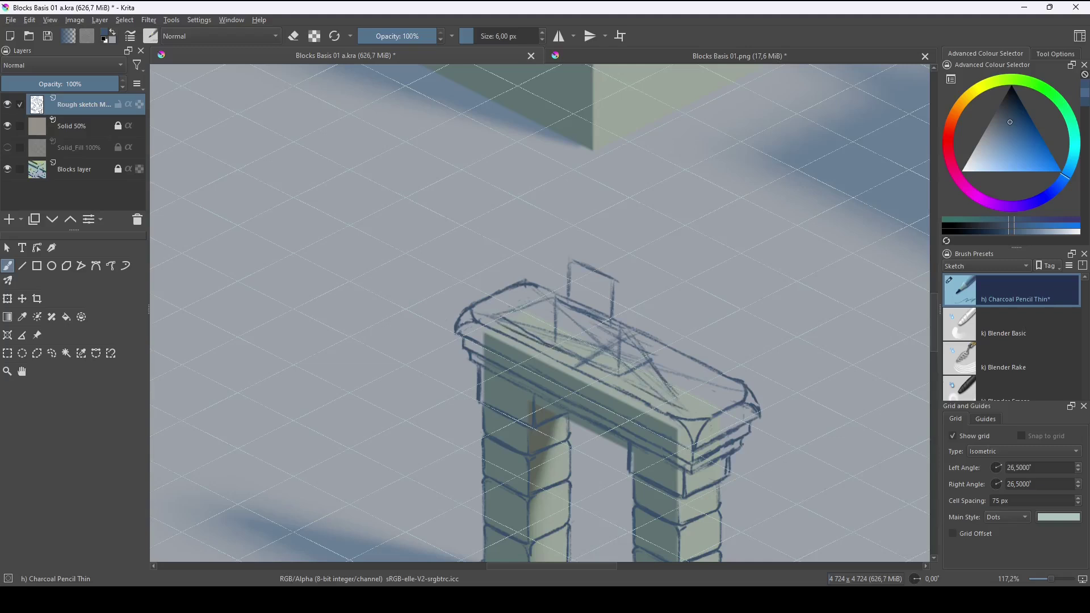
{"action": "mouse_move", "coordinate": [492, 316]}
{"action": "left_mouse_down"}
{"action": "mouse_move", "coordinate": [525, 334]}
{"action": "mouse_move", "coordinate": [549, 317]}
{"action": "left_mouse_up"}
{"action": "left_click_drag", "start_coordinate": [491, 312], "coordinate": [658, 390]}
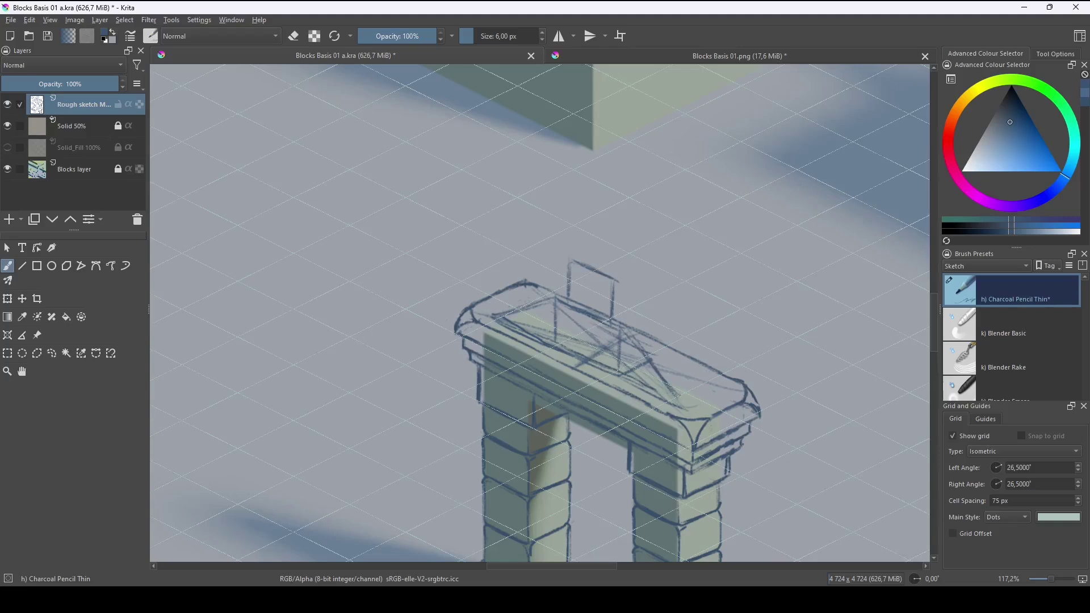
Sketch an upright isometric rectangle at each end of the baseline and cross both with diagonals.
{"action": "left_click_drag", "start_coordinate": [694, 365], "coordinate": [689, 404]}
{"action": "mouse_move", "coordinate": [694, 365]}
{"action": "left_mouse_down"}
{"action": "mouse_move", "coordinate": [653, 347]}
{"action": "mouse_move", "coordinate": [654, 387]}
{"action": "left_mouse_up"}
{"action": "mouse_move", "coordinate": [494, 274]}
{"action": "left_mouse_down"}
{"action": "mouse_move", "coordinate": [492, 321]}
{"action": "mouse_move", "coordinate": [513, 283]}
{"action": "mouse_move", "coordinate": [549, 298]}
{"action": "mouse_move", "coordinate": [519, 283]}
{"action": "mouse_move", "coordinate": [523, 328]}
{"action": "left_mouse_up"}
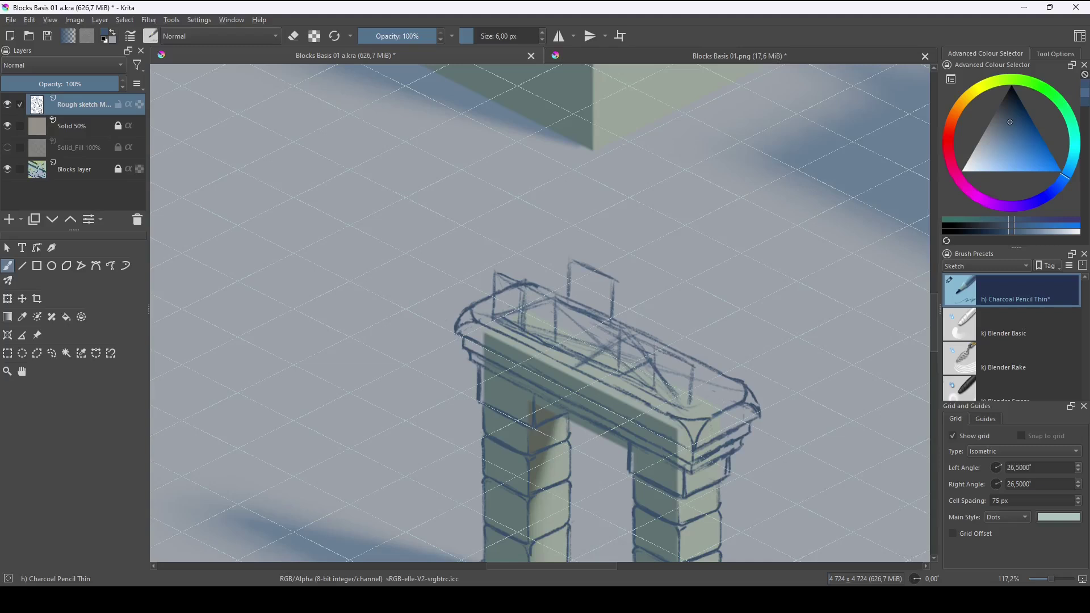
{"action": "left_click_drag", "start_coordinate": [692, 391], "coordinate": [689, 413]}
{"action": "mouse_move", "coordinate": [687, 375]}
{"action": "left_mouse_down"}
{"action": "mouse_move", "coordinate": [675, 406]}
{"action": "mouse_move", "coordinate": [674, 376]}
{"action": "mouse_move", "coordinate": [673, 389]}
{"action": "left_mouse_up"}
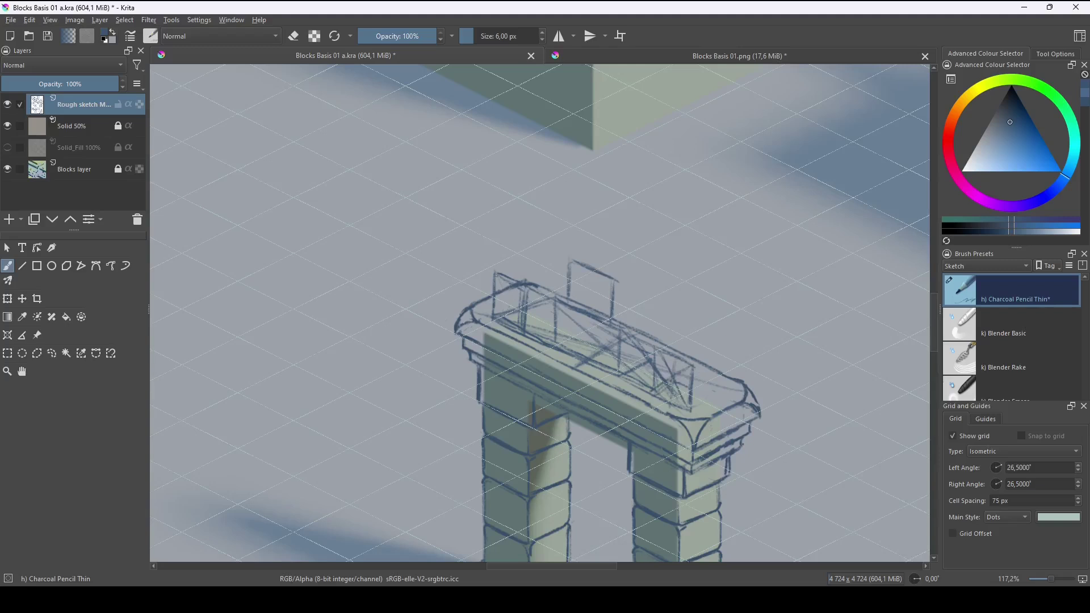
{"action": "left_click_drag", "start_coordinate": [498, 275], "coordinate": [511, 302]}
Hide the isometric grid and draw an ellipse inside each of the two end rectangles.
{"action": "left_click", "coordinate": [952, 437]}
{"action": "mouse_move", "coordinate": [676, 359]}
{"action": "left_mouse_down"}
{"action": "mouse_move", "coordinate": [690, 377]}
{"action": "mouse_move", "coordinate": [678, 404]}
{"action": "left_mouse_up"}
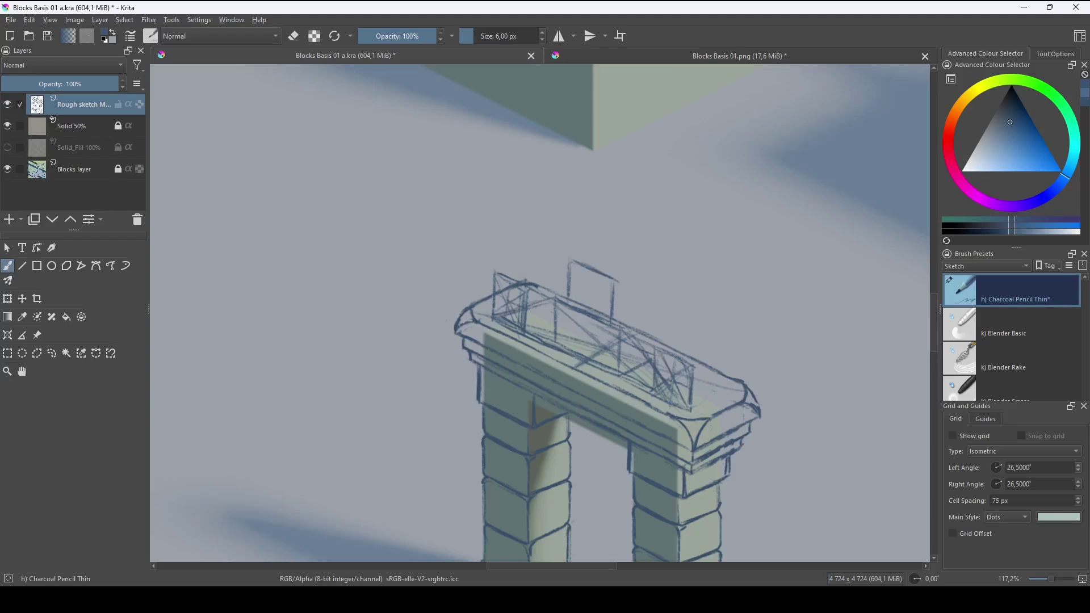
{"action": "mouse_move", "coordinate": [657, 353]}
{"action": "left_mouse_down"}
{"action": "mouse_move", "coordinate": [681, 363]}
{"action": "mouse_move", "coordinate": [676, 405]}
{"action": "left_mouse_up"}
{"action": "left_click_drag", "start_coordinate": [496, 282], "coordinate": [500, 321]}
{"action": "left_click_drag", "start_coordinate": [512, 311], "coordinate": [526, 323]}
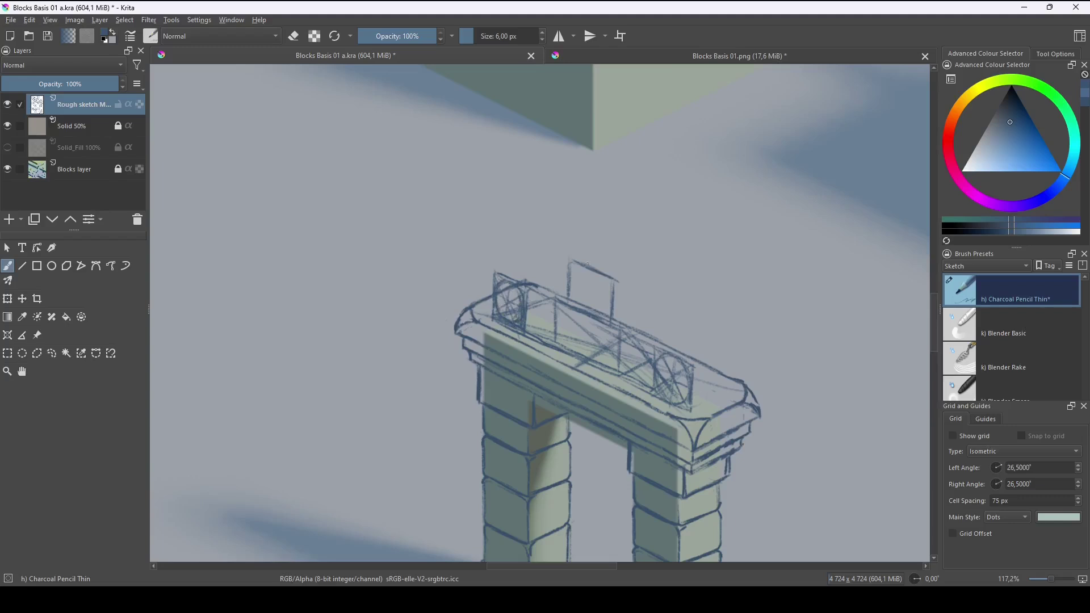
Sketch a crossed ellipse in the raised centre rectangle, with rough curves descending from it into a spiral scroll at each end.
{"action": "mouse_move", "coordinate": [599, 310]}
{"action": "left_mouse_down"}
{"action": "mouse_move", "coordinate": [579, 273]}
{"action": "mouse_move", "coordinate": [607, 315]}
{"action": "mouse_move", "coordinate": [589, 289]}
{"action": "left_mouse_up"}
{"action": "mouse_move", "coordinate": [572, 272]}
{"action": "left_mouse_down"}
{"action": "mouse_move", "coordinate": [574, 294]}
{"action": "mouse_move", "coordinate": [607, 276]}
{"action": "mouse_move", "coordinate": [609, 314]}
{"action": "mouse_move", "coordinate": [602, 297]}
{"action": "left_mouse_up"}
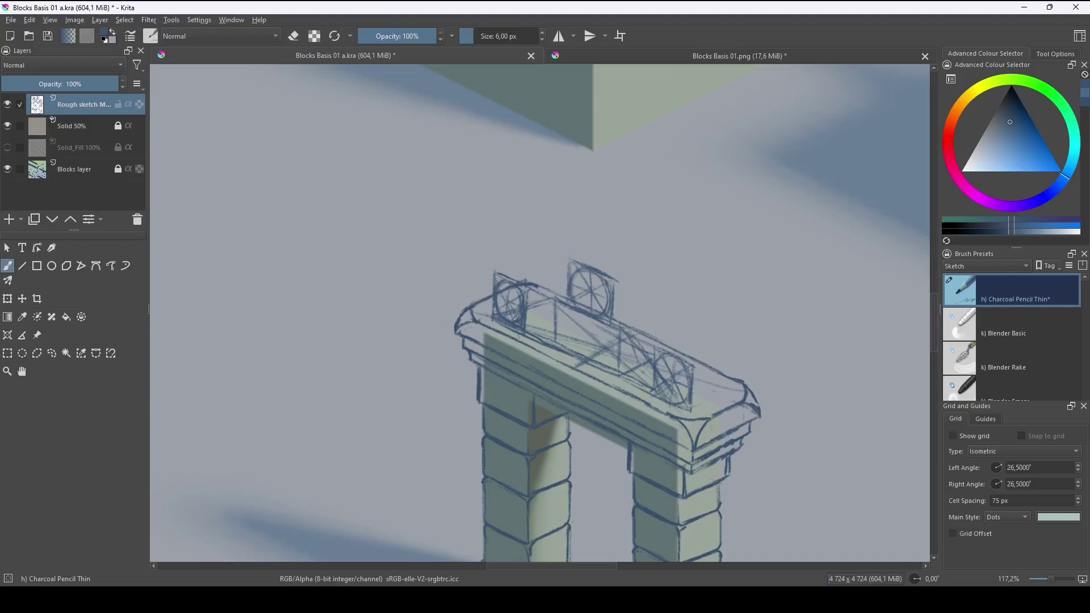
{"action": "left_click_drag", "start_coordinate": [635, 350], "coordinate": [653, 383]}
{"action": "mouse_move", "coordinate": [629, 342]}
{"action": "left_mouse_down"}
{"action": "mouse_move", "coordinate": [667, 393]}
{"action": "mouse_move", "coordinate": [684, 390]}
{"action": "mouse_move", "coordinate": [681, 370]}
{"action": "left_mouse_up"}
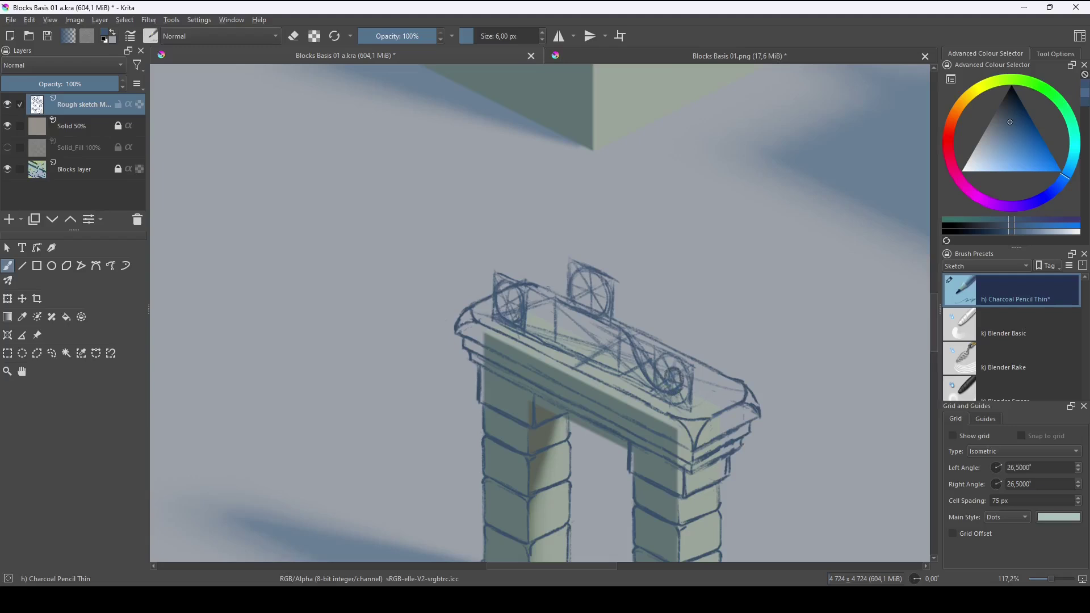
{"action": "mouse_move", "coordinate": [536, 302]}
{"action": "left_mouse_down"}
{"action": "mouse_move", "coordinate": [570, 303]}
{"action": "mouse_move", "coordinate": [527, 309]}
{"action": "mouse_move", "coordinate": [510, 303]}
{"action": "mouse_move", "coordinate": [514, 292]}
{"action": "left_mouse_up"}
{"action": "left_click_drag", "start_coordinate": [556, 299], "coordinate": [566, 291]}
{"action": "left_click_drag", "start_coordinate": [612, 326], "coordinate": [620, 318]}
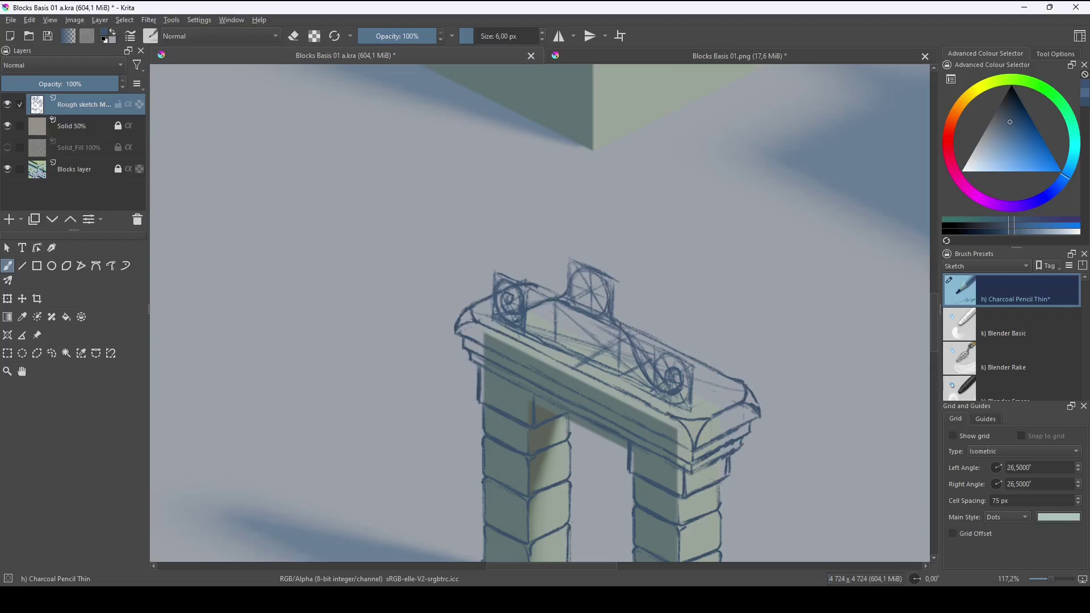
Rough in the ornament's centre arch and inner circle, a second contour along the curves, and a triangular panel beneath.
{"action": "left_click_drag", "start_coordinate": [572, 285], "coordinate": [580, 272]}
{"action": "left_click_drag", "start_coordinate": [579, 307], "coordinate": [599, 285]}
{"action": "mouse_move", "coordinate": [596, 281]}
{"action": "left_mouse_down"}
{"action": "mouse_move", "coordinate": [602, 300]}
{"action": "mouse_move", "coordinate": [585, 291]}
{"action": "left_mouse_up"}
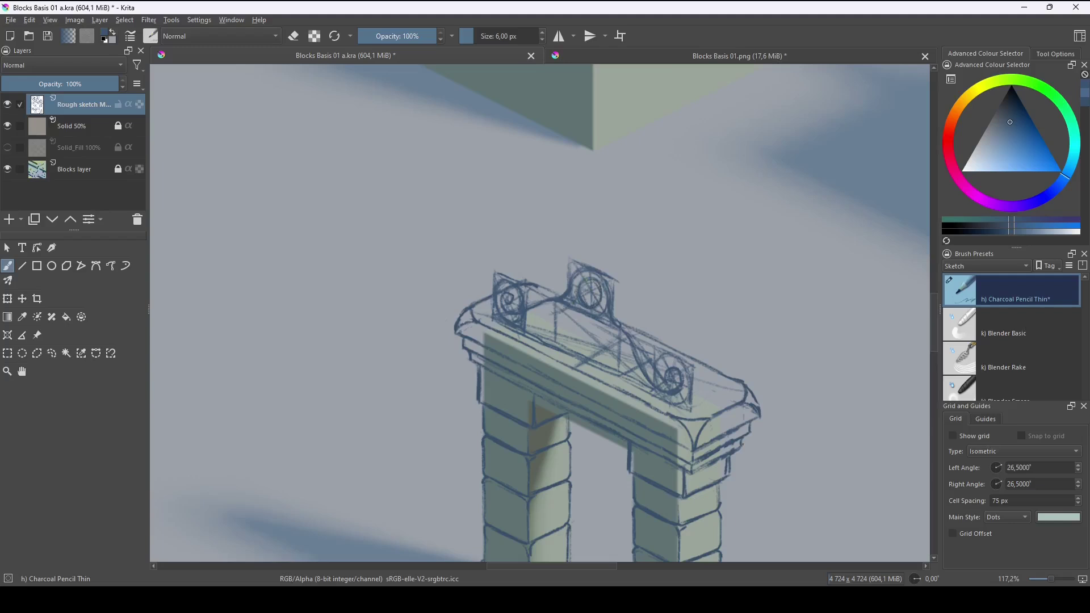
{"action": "mouse_move", "coordinate": [555, 306]}
{"action": "left_mouse_down"}
{"action": "mouse_move", "coordinate": [516, 320]}
{"action": "mouse_move", "coordinate": [538, 313]}
{"action": "left_mouse_up"}
{"action": "mouse_move", "coordinate": [603, 294]}
{"action": "left_mouse_down"}
{"action": "mouse_move", "coordinate": [601, 309]}
{"action": "mouse_move", "coordinate": [653, 397]}
{"action": "mouse_move", "coordinate": [613, 336]}
{"action": "left_mouse_up"}
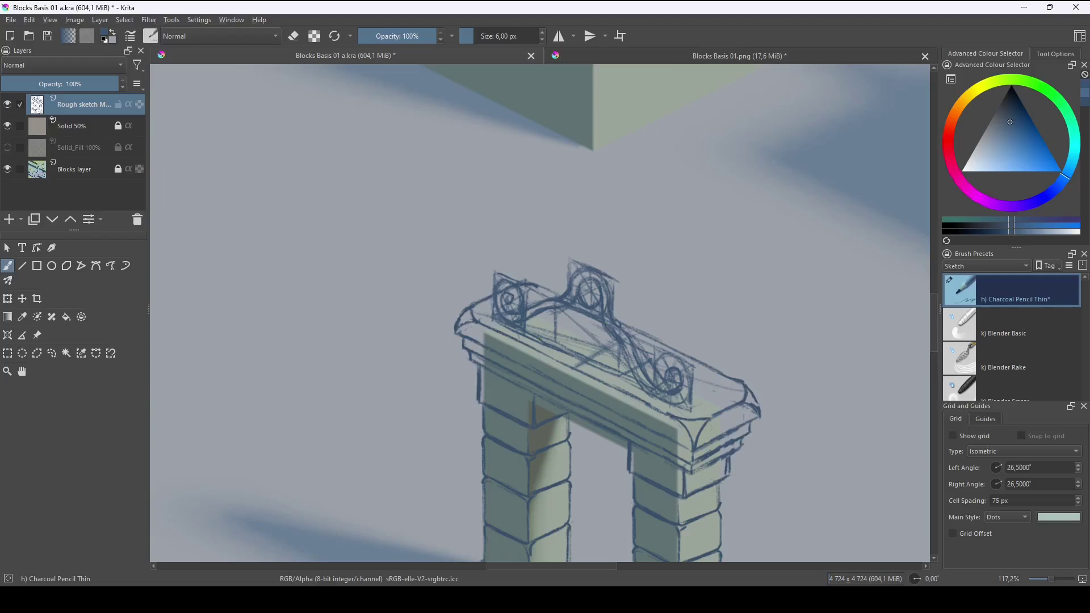
{"action": "left_click_drag", "start_coordinate": [528, 326], "coordinate": [573, 315]}
{"action": "left_click_drag", "start_coordinate": [599, 322], "coordinate": [635, 385]}
{"action": "left_click_drag", "start_coordinate": [518, 331], "coordinate": [629, 381]}
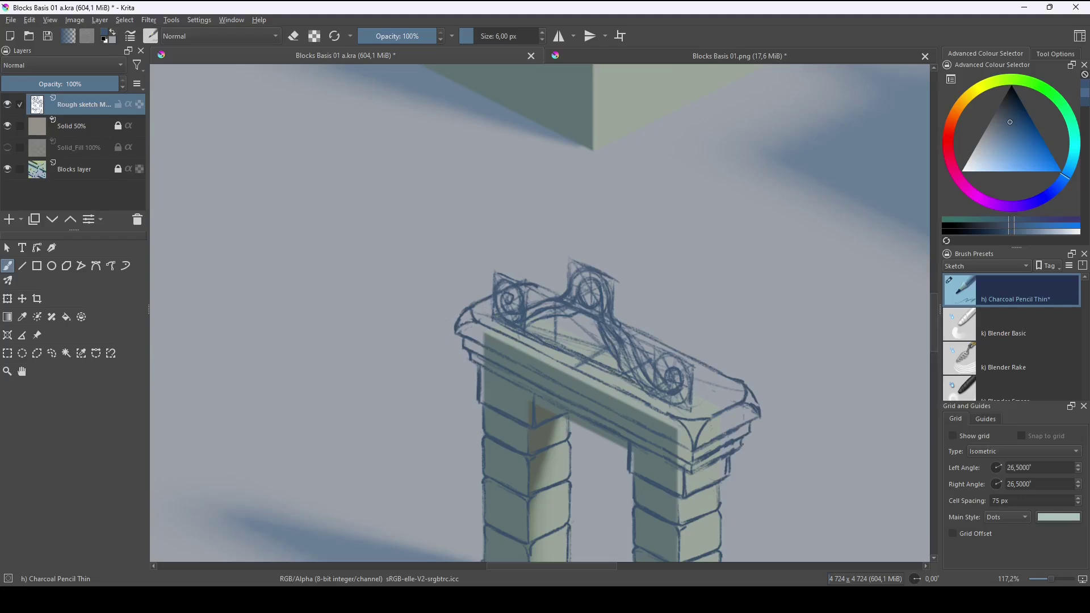
Fade the rough ornament sketch by erasing over it at 26% opacity with a 32 px brush.
{"action": "key", "text": "e"}
{"action": "mouse_move", "coordinate": [426, 38]}
{"action": "left_mouse_down"}
{"action": "mouse_move", "coordinate": [373, 38]}
{"action": "mouse_move", "coordinate": [385, 36]}
{"action": "left_mouse_up"}
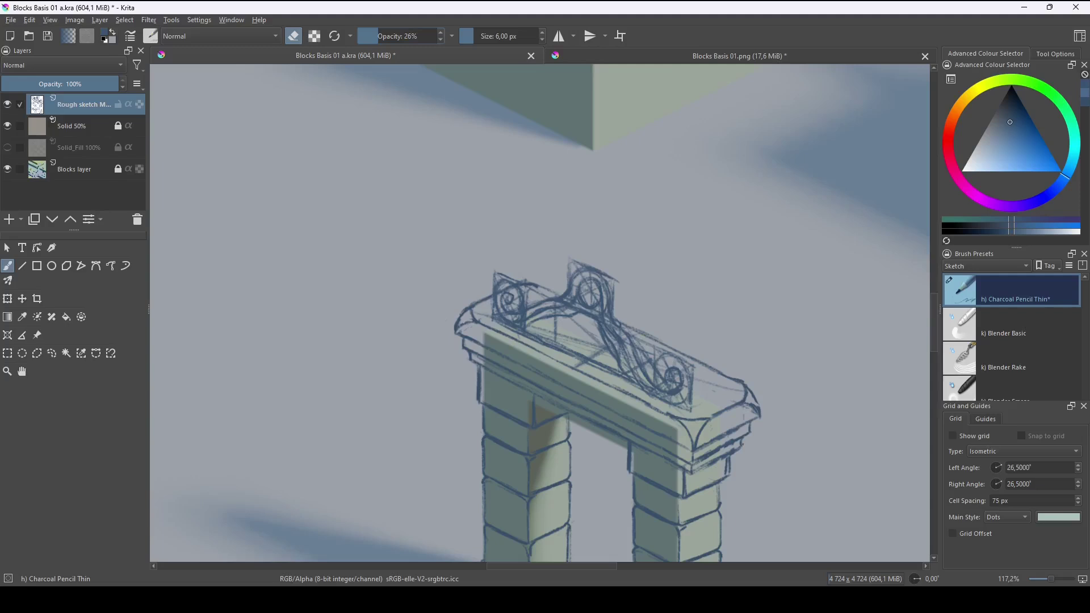
{"action": "key", "text": "bracketright"}
{"action": "key", "text": "bracketright"}
{"action": "key", "text": "bracketright"}
{"action": "key", "text": "bracketright"}
{"action": "key", "text": "bracketright"}
{"action": "key", "text": "bracketright"}
{"action": "key", "text": "bracketright"}
{"action": "key", "text": "bracketright"}
{"action": "key", "text": "bracketright"}
{"action": "key", "text": "bracketright"}
{"action": "key", "text": "bracketright"}
{"action": "key", "text": "bracketright"}
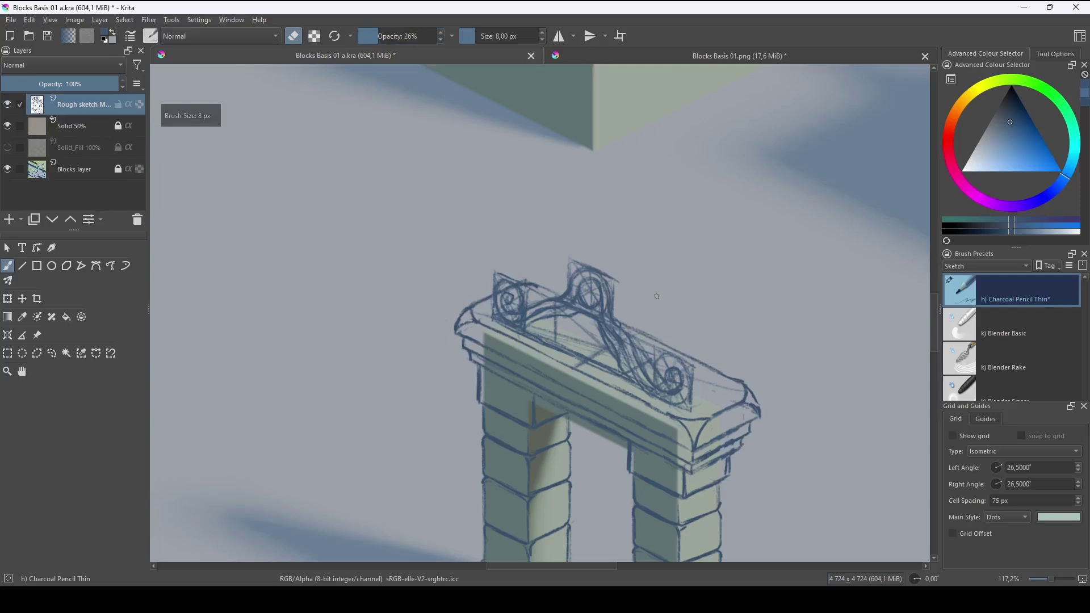
{"action": "key", "text": "bracketright"}
{"action": "key", "text": "bracketright"}
{"action": "key", "text": "bracketright"}
{"action": "key", "text": "bracketright"}
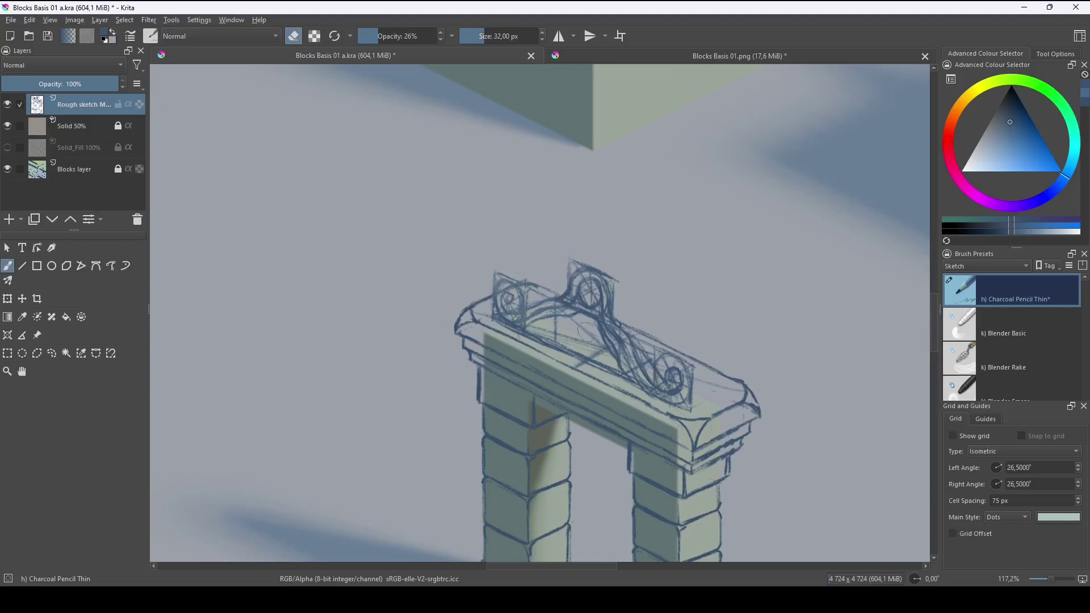
{"action": "mouse_move", "coordinate": [640, 359]}
{"action": "left_mouse_down"}
{"action": "mouse_move", "coordinate": [675, 387]}
{"action": "mouse_move", "coordinate": [671, 343]}
{"action": "left_mouse_up"}
{"action": "mouse_move", "coordinate": [617, 269]}
{"action": "left_mouse_down"}
{"action": "mouse_move", "coordinate": [583, 267]}
{"action": "mouse_move", "coordinate": [589, 298]}
{"action": "left_mouse_up"}
{"action": "mouse_move", "coordinate": [610, 346]}
{"action": "left_mouse_down"}
{"action": "mouse_move", "coordinate": [509, 302]}
{"action": "mouse_move", "coordinate": [486, 307]}
{"action": "mouse_move", "coordinate": [514, 331]}
{"action": "mouse_move", "coordinate": [528, 295]}
{"action": "left_mouse_up"}
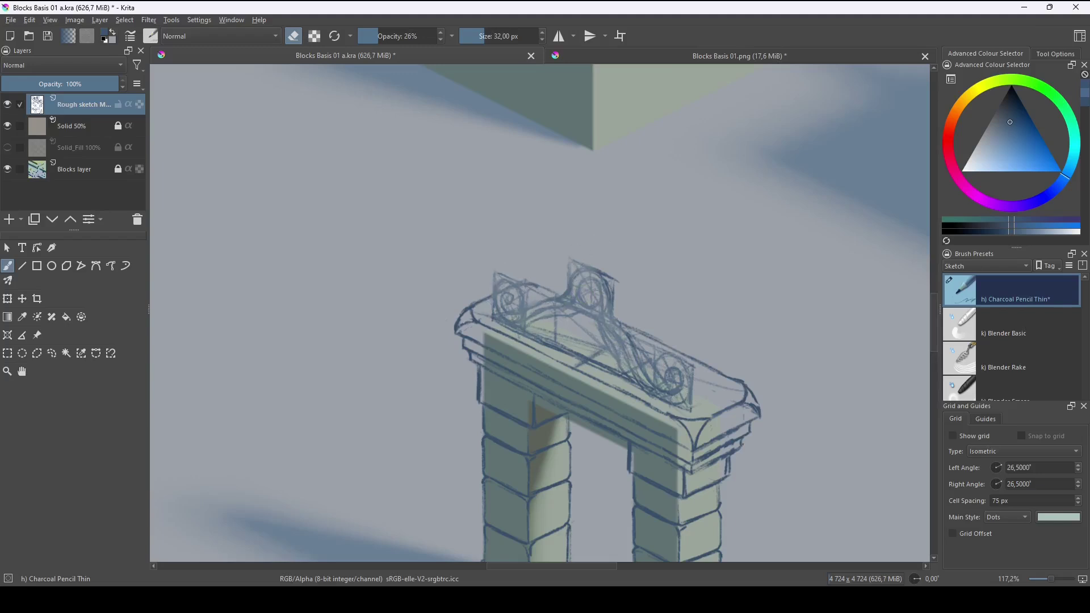
{"action": "mouse_move", "coordinate": [609, 301]}
{"action": "left_mouse_down"}
{"action": "mouse_move", "coordinate": [591, 265]}
{"action": "mouse_move", "coordinate": [608, 267]}
{"action": "left_mouse_up"}
{"action": "left_click_drag", "start_coordinate": [507, 291], "coordinate": [530, 285]}
{"action": "mouse_move", "coordinate": [658, 384]}
{"action": "left_mouse_down"}
{"action": "mouse_move", "coordinate": [637, 362]}
{"action": "mouse_move", "coordinate": [574, 356]}
{"action": "mouse_move", "coordinate": [525, 326]}
{"action": "mouse_move", "coordinate": [697, 409]}
{"action": "left_mouse_up"}
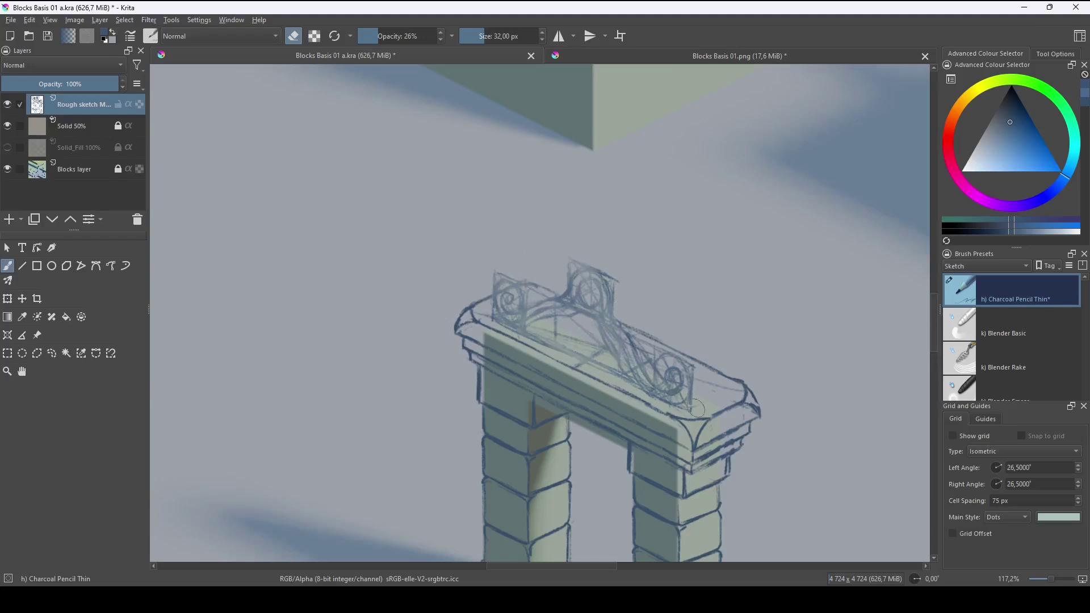
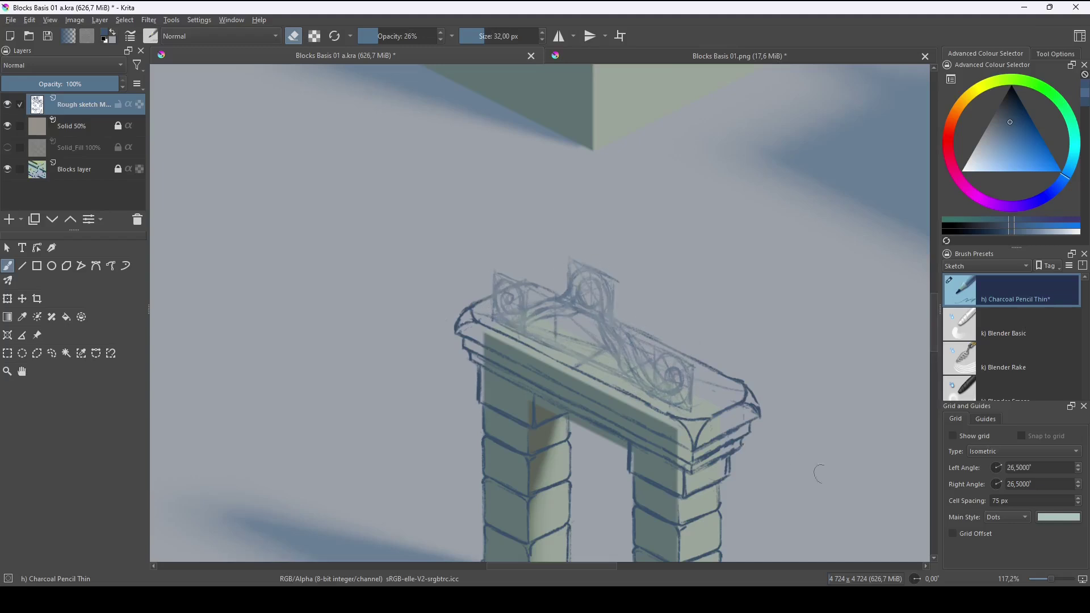
Restore the brush to 100% opacity and 6 px, and return to painting in the sketch's dark blue.
{"action": "left_click_drag", "start_coordinate": [374, 35], "coordinate": [499, 36]}
{"action": "key", "text": "bracketleft"}
{"action": "key", "text": "bracketleft"}
{"action": "key", "text": "bracketleft"}
{"action": "key", "text": "bracketleft"}
{"action": "key", "text": "bracketleft"}
{"action": "key", "text": "bracketleft"}
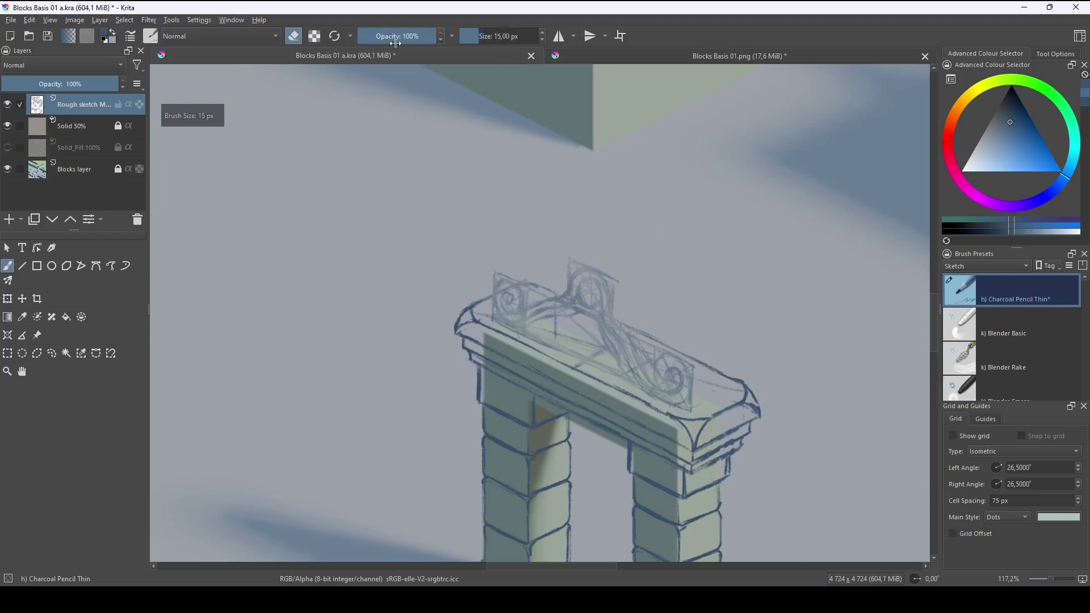
{"action": "key", "text": "bracketleft"}
{"action": "key", "text": "bracketleft"}
{"action": "key", "text": "bracketleft"}
{"action": "key", "text": "bracketleft"}
{"action": "key", "text": "bracketleft"}
{"action": "key", "text": "bracketleft"}
{"action": "left_click_drag", "start_coordinate": [631, 358], "coordinate": [751, 336]}
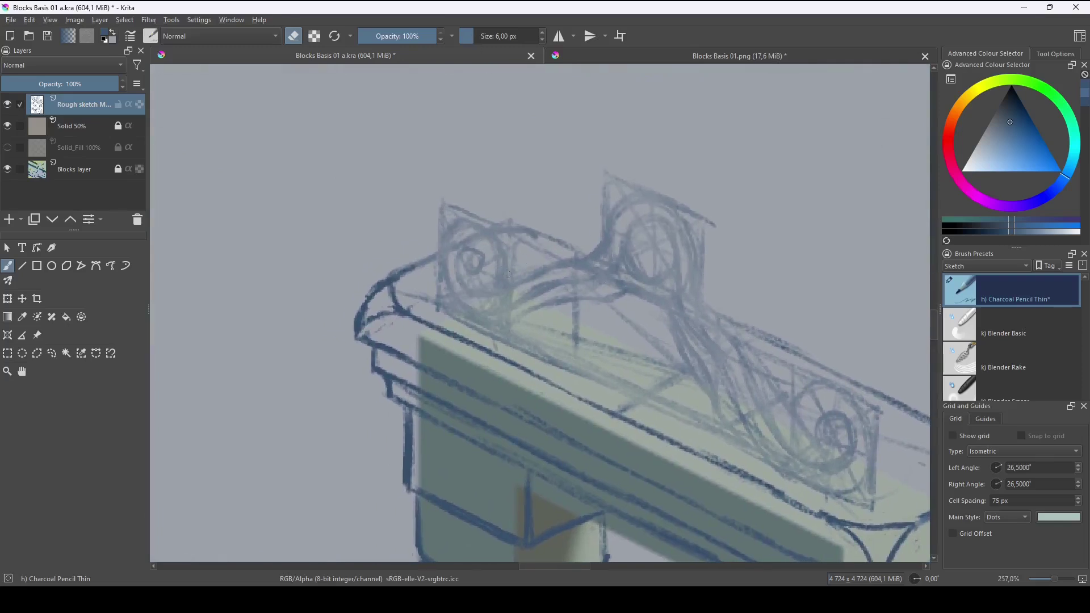
{"action": "left_click", "coordinate": [475, 268], "text": "ctrl"}
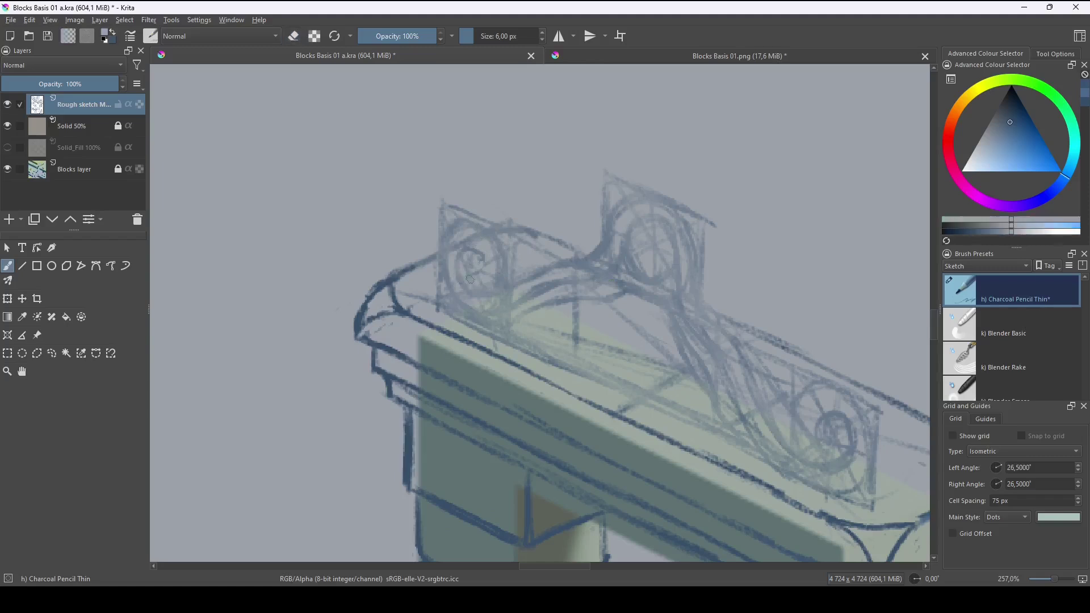
{"action": "left_click", "coordinate": [476, 271], "text": "ctrl"}
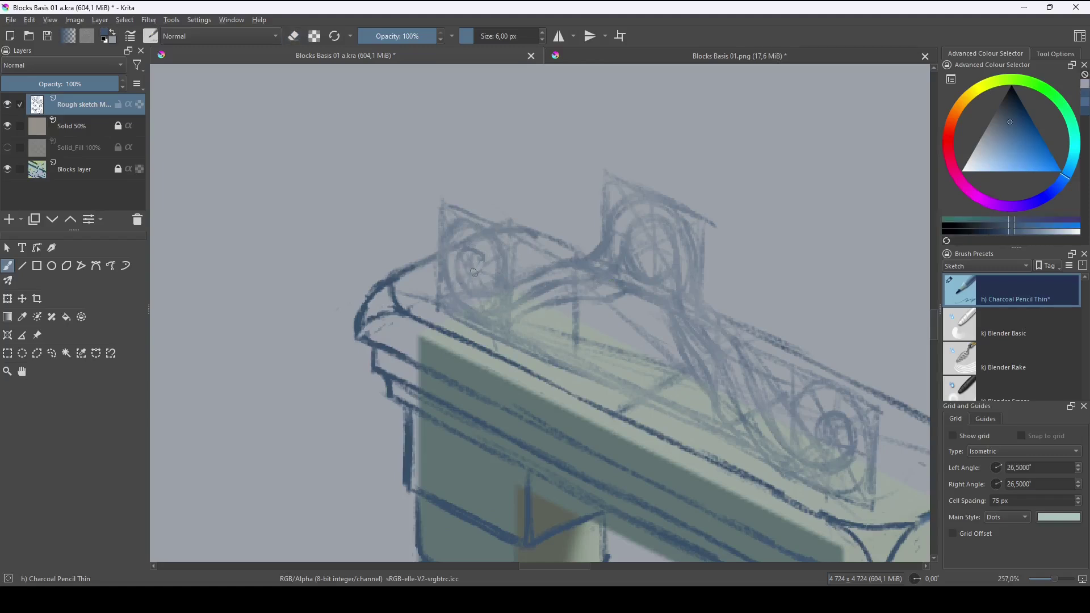
{"action": "key", "text": "e"}
{"action": "key", "text": "e"}
Trace the ornament's clean upper outline from the left spiral over the centre arch and into the right spiral.
{"action": "mouse_move", "coordinate": [478, 264]}
{"action": "left_mouse_down"}
{"action": "mouse_move", "coordinate": [468, 271]}
{"action": "mouse_move", "coordinate": [486, 267]}
{"action": "mouse_move", "coordinate": [468, 251]}
{"action": "mouse_move", "coordinate": [458, 283]}
{"action": "mouse_move", "coordinate": [486, 296]}
{"action": "mouse_move", "coordinate": [584, 256]}
{"action": "mouse_move", "coordinate": [654, 193]}
{"action": "mouse_move", "coordinate": [686, 216]}
{"action": "mouse_move", "coordinate": [694, 278]}
{"action": "mouse_move", "coordinate": [744, 362]}
{"action": "left_mouse_up"}
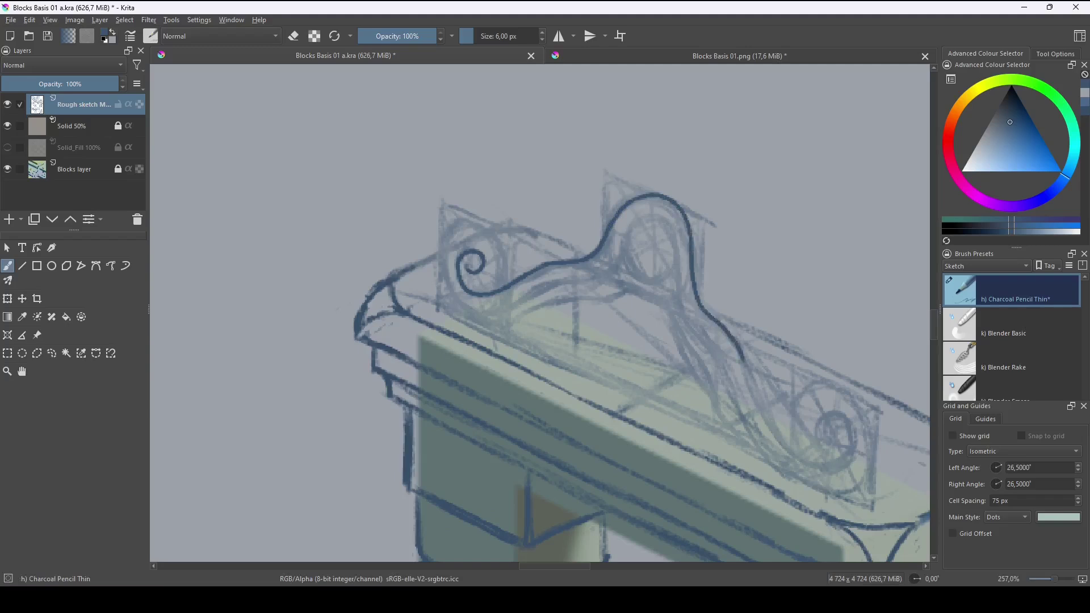
{"action": "left_click_drag", "start_coordinate": [829, 438], "coordinate": [722, 399]}
{"action": "mouse_move", "coordinate": [634, 323]}
{"action": "left_mouse_down"}
{"action": "mouse_move", "coordinate": [679, 415]}
{"action": "mouse_move", "coordinate": [708, 434]}
{"action": "mouse_move", "coordinate": [734, 423]}
{"action": "mouse_move", "coordinate": [742, 383]}
{"action": "mouse_move", "coordinate": [713, 384]}
{"action": "mouse_move", "coordinate": [728, 406]}
{"action": "mouse_move", "coordinate": [693, 426]}
{"action": "mouse_move", "coordinate": [685, 361]}
{"action": "mouse_move", "coordinate": [738, 343]}
{"action": "mouse_move", "coordinate": [767, 390]}
{"action": "mouse_move", "coordinate": [754, 449]}
{"action": "mouse_move", "coordinate": [720, 454]}
{"action": "left_mouse_up"}
{"action": "mouse_move", "coordinate": [376, 253]}
{"action": "left_mouse_down"}
{"action": "mouse_move", "coordinate": [390, 247]}
{"action": "mouse_move", "coordinate": [399, 210]}
{"action": "mouse_move", "coordinate": [352, 180]}
{"action": "mouse_move", "coordinate": [332, 245]}
{"action": "mouse_move", "coordinate": [343, 265]}
{"action": "left_mouse_up"}
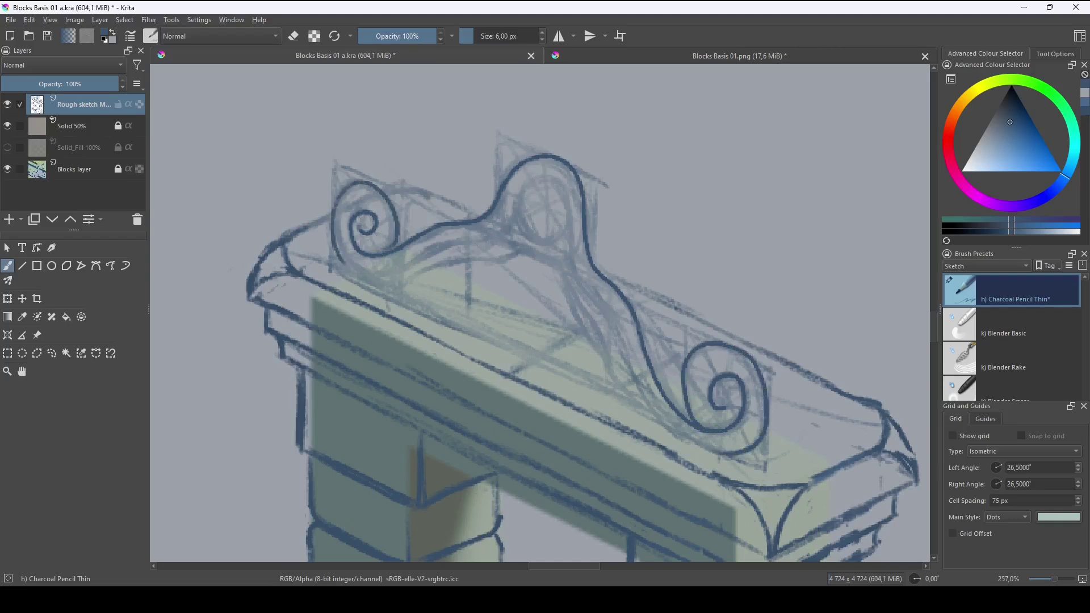
Draw the ornament's baseline joining both scrolls and an inner contour parallel to the upper outline.
{"action": "mouse_move", "coordinate": [741, 280]}
{"action": "left_mouse_down"}
{"action": "mouse_move", "coordinate": [746, 387]}
{"action": "mouse_move", "coordinate": [568, 483]}
{"action": "left_mouse_up"}
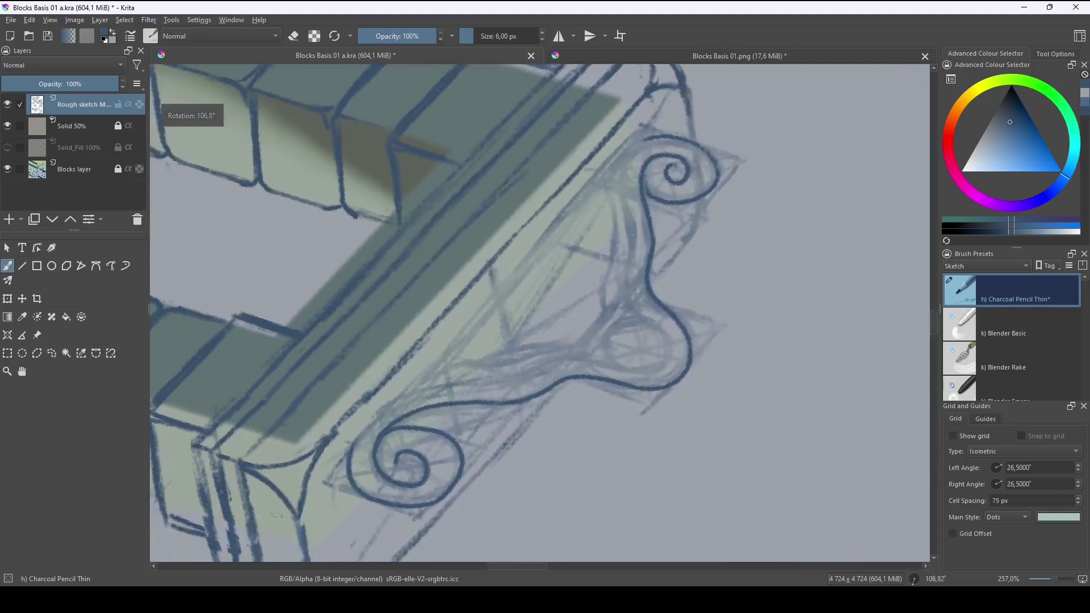
{"action": "left_click_drag", "start_coordinate": [632, 143], "coordinate": [356, 438]}
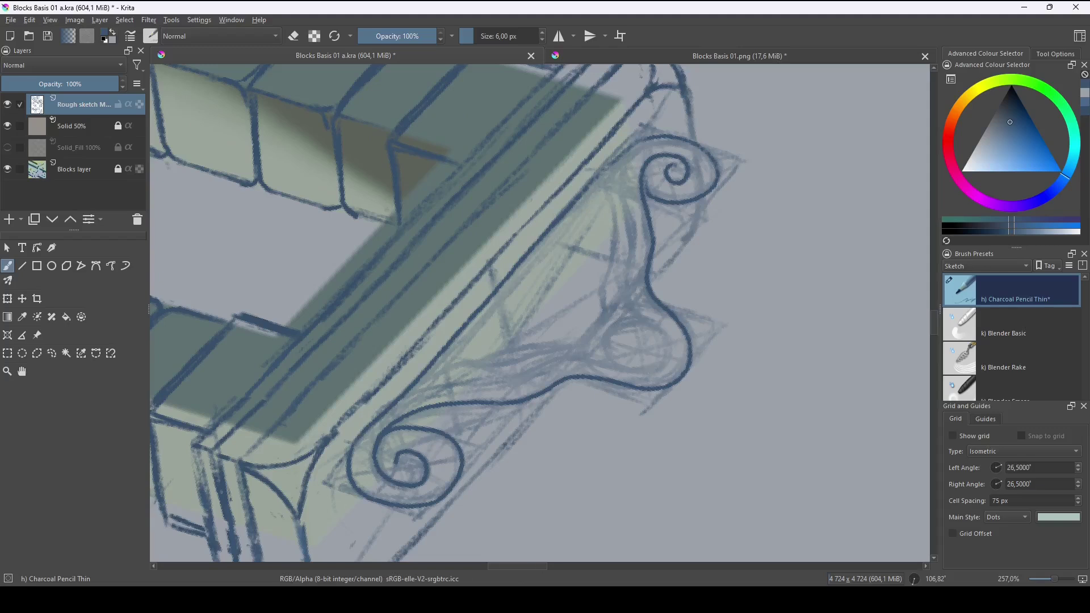
{"action": "mouse_move", "coordinate": [619, 169]}
{"action": "left_mouse_down"}
{"action": "mouse_move", "coordinate": [628, 299]}
{"action": "mouse_move", "coordinate": [668, 342]}
{"action": "mouse_move", "coordinate": [635, 373]}
{"action": "mouse_move", "coordinate": [562, 361]}
{"action": "mouse_move", "coordinate": [403, 396]}
{"action": "left_mouse_up"}
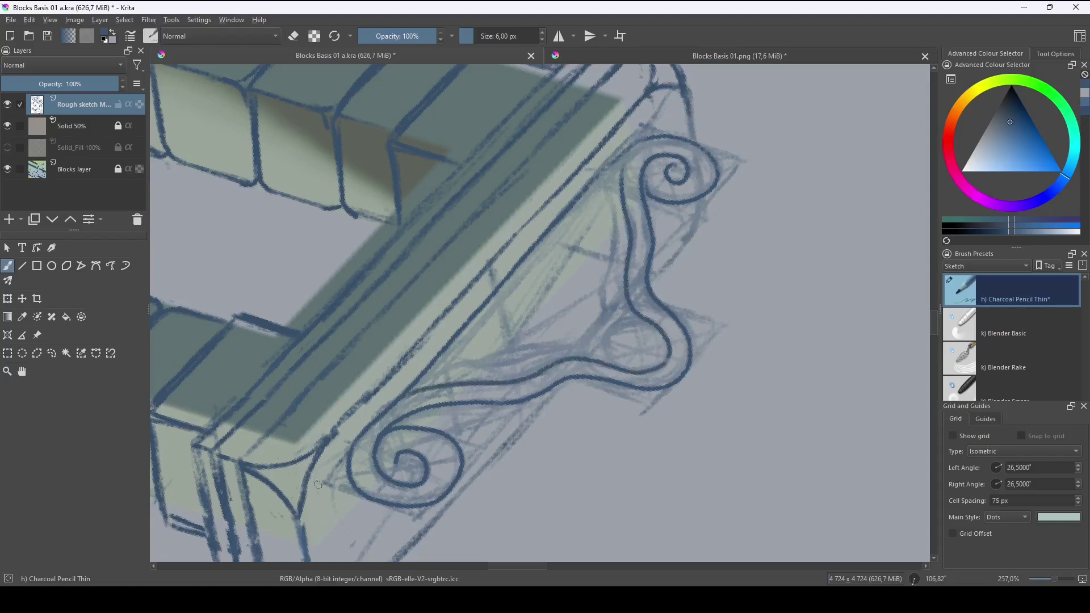
{"action": "key", "text": "5"}
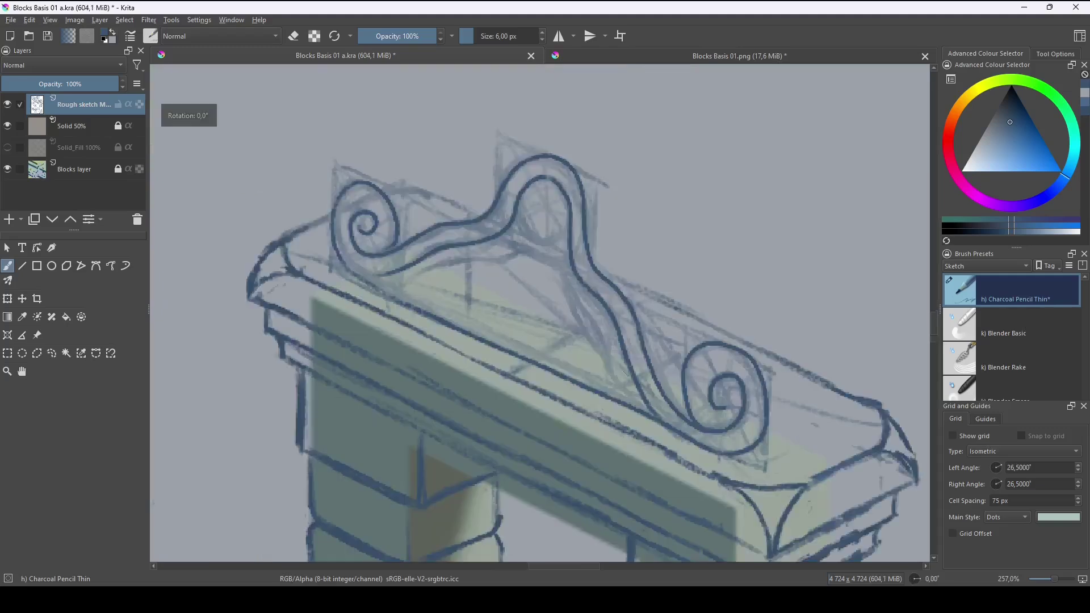
Draw a double-outlined circle under the centre arch and outline the triangular panel below the curved band.
{"action": "left_click_drag", "start_coordinate": [562, 351], "coordinate": [631, 377]}
{"action": "mouse_move", "coordinate": [600, 222]}
{"action": "left_mouse_down"}
{"action": "mouse_move", "coordinate": [602, 258]}
{"action": "mouse_move", "coordinate": [631, 256]}
{"action": "mouse_move", "coordinate": [633, 225]}
{"action": "mouse_move", "coordinate": [596, 225]}
{"action": "left_mouse_up"}
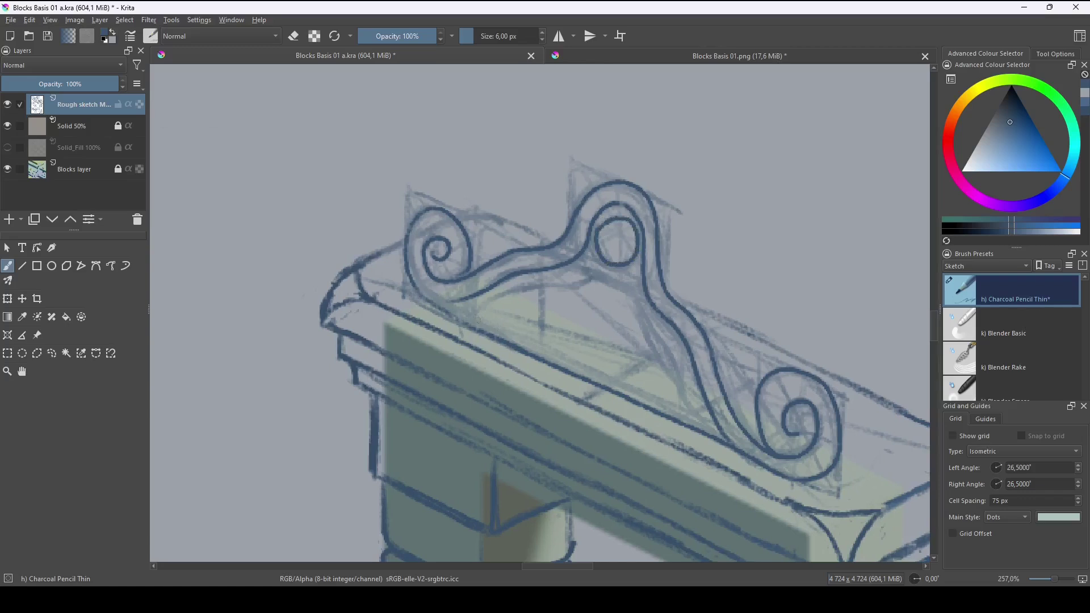
{"action": "mouse_move", "coordinate": [460, 303]}
{"action": "left_mouse_down"}
{"action": "mouse_move", "coordinate": [605, 271]}
{"action": "mouse_move", "coordinate": [662, 333]}
{"action": "mouse_move", "coordinate": [694, 413]}
{"action": "left_mouse_up"}
{"action": "left_click_drag", "start_coordinate": [478, 315], "coordinate": [694, 407]}
{"action": "left_click_drag", "start_coordinate": [811, 448], "coordinate": [722, 450]}
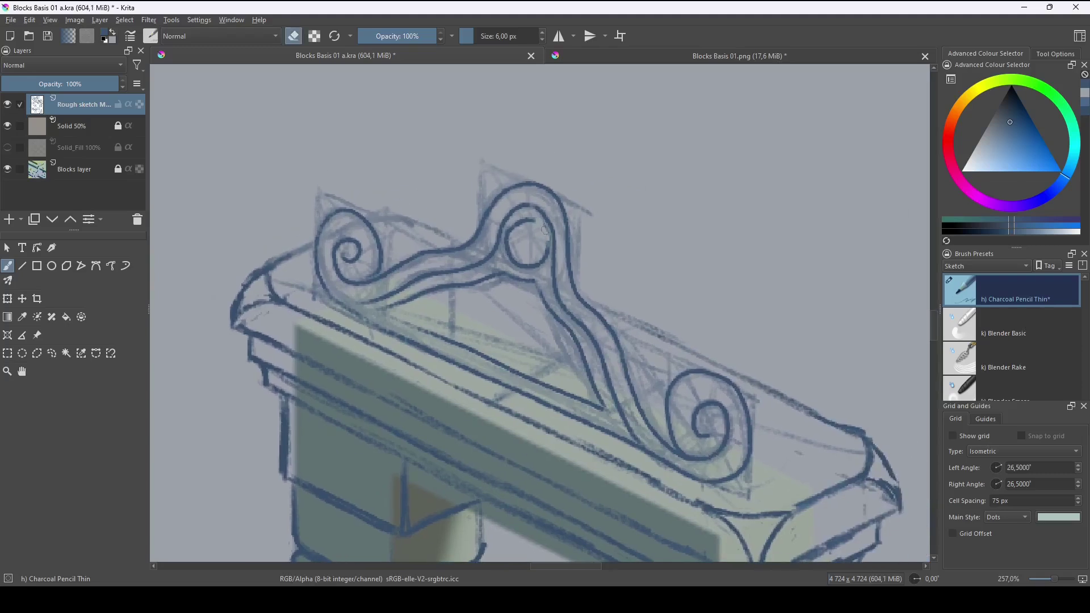
{"action": "mouse_move", "coordinate": [533, 222]}
{"action": "left_mouse_down"}
{"action": "mouse_move", "coordinate": [543, 249]}
{"action": "mouse_move", "coordinate": [528, 265]}
{"action": "mouse_move", "coordinate": [511, 231]}
{"action": "mouse_move", "coordinate": [526, 218]}
{"action": "mouse_move", "coordinate": [546, 260]}
{"action": "left_mouse_up"}
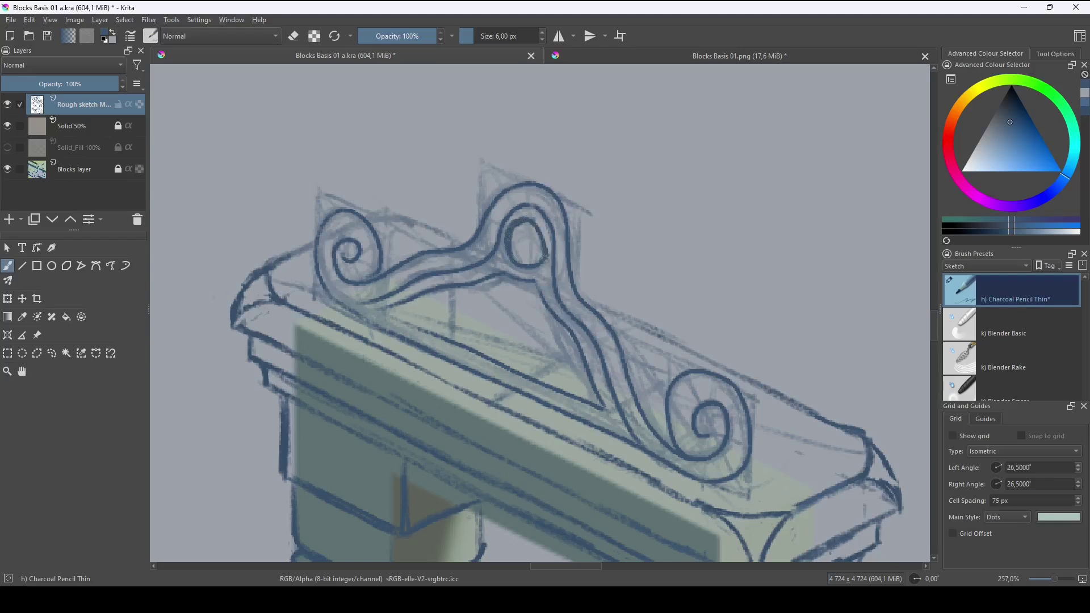
Show the isometric grid and draw the right scroll's depth with slanted edges and a rounded back contour.
{"action": "left_click", "coordinate": [952, 436]}
{"action": "mouse_move", "coordinate": [778, 454]}
{"action": "left_mouse_down"}
{"action": "mouse_move", "coordinate": [708, 411]}
{"action": "mouse_move", "coordinate": [684, 425]}
{"action": "left_mouse_up"}
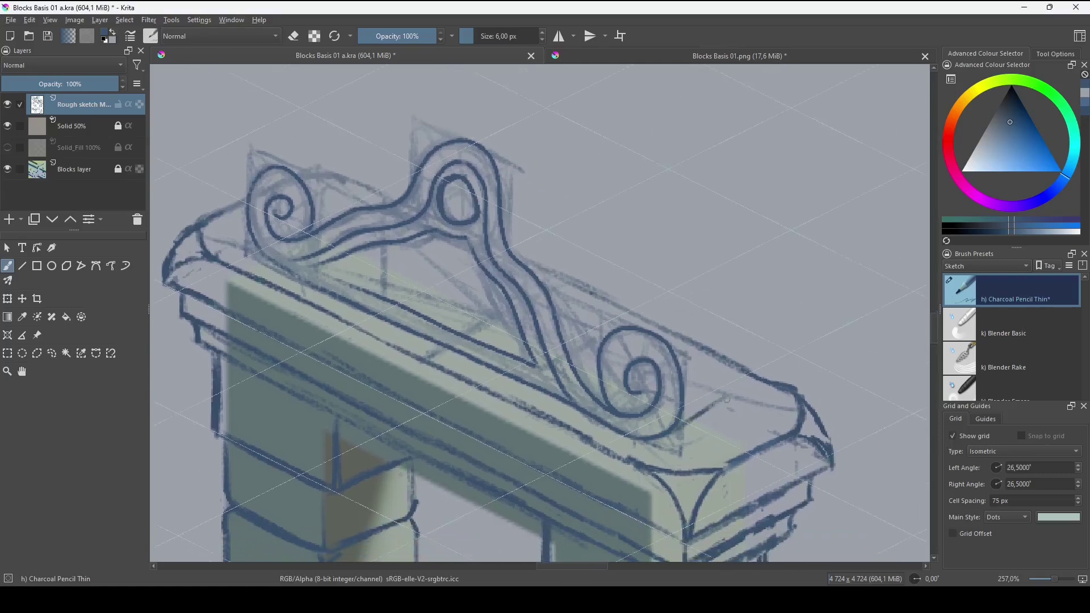
{"action": "left_click_drag", "start_coordinate": [730, 398], "coordinate": [684, 425]}
{"action": "mouse_move", "coordinate": [607, 331]}
{"action": "left_mouse_down"}
{"action": "mouse_move", "coordinate": [698, 300]}
{"action": "mouse_move", "coordinate": [728, 338]}
{"action": "mouse_move", "coordinate": [722, 399]}
{"action": "left_mouse_up"}
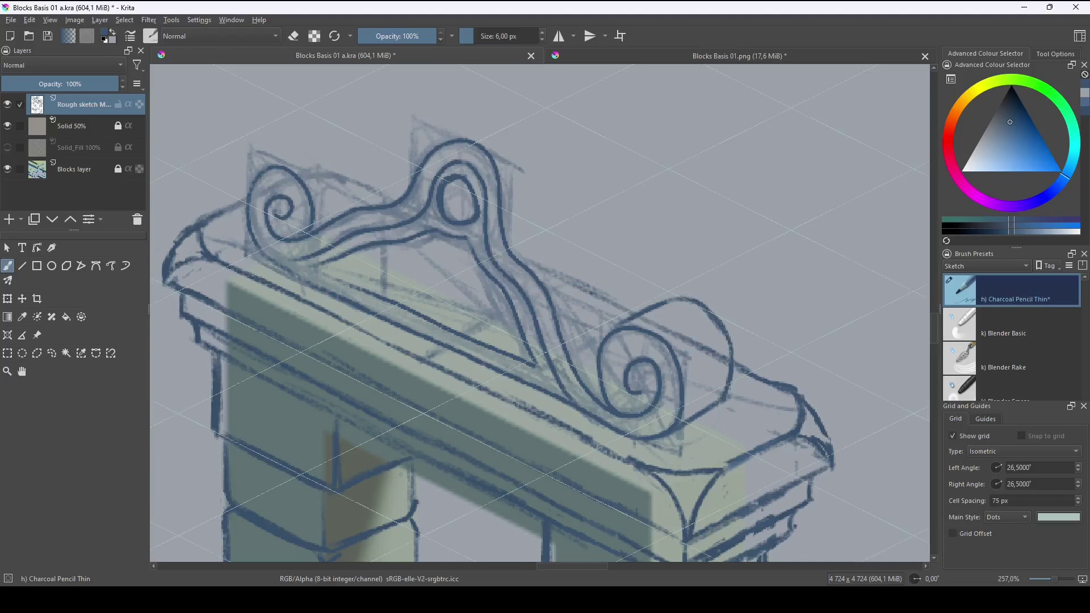
Draw the depth edges and back contours behind the centre arch and the left scroll.
{"action": "left_click_drag", "start_coordinate": [737, 341], "coordinate": [759, 380]}
{"action": "mouse_move", "coordinate": [521, 235]}
{"action": "left_mouse_down"}
{"action": "mouse_move", "coordinate": [571, 214]}
{"action": "mouse_move", "coordinate": [593, 226]}
{"action": "mouse_move", "coordinate": [613, 313]}
{"action": "mouse_move", "coordinate": [669, 408]}
{"action": "mouse_move", "coordinate": [703, 418]}
{"action": "mouse_move", "coordinate": [743, 461]}
{"action": "left_mouse_up"}
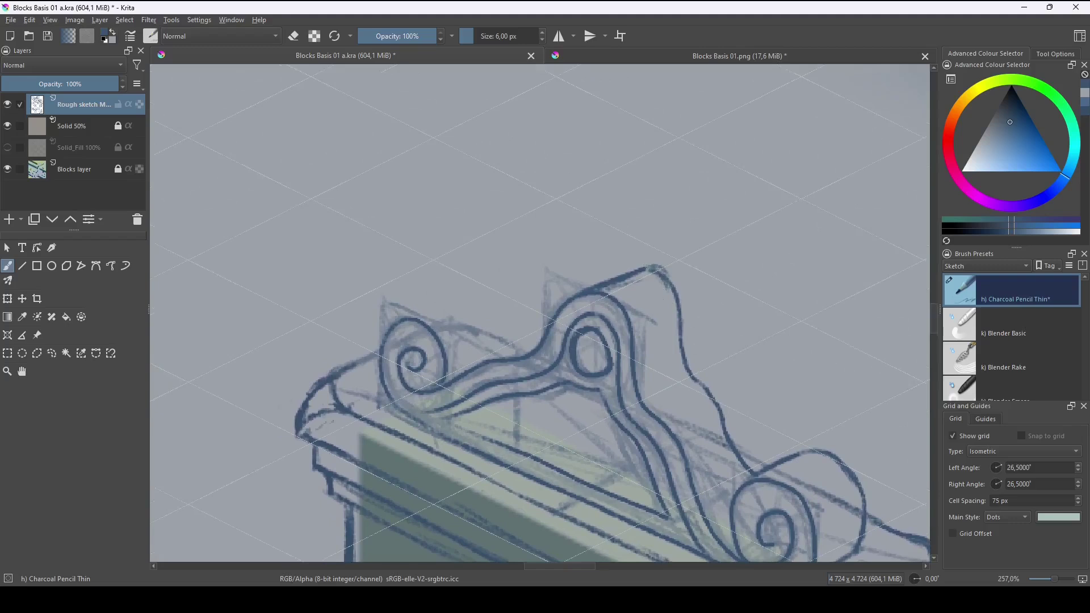
{"action": "left_click_drag", "start_coordinate": [418, 310], "coordinate": [528, 339]}
{"action": "mouse_move", "coordinate": [556, 331]}
{"action": "left_mouse_down"}
{"action": "mouse_move", "coordinate": [611, 372]}
{"action": "mouse_move", "coordinate": [574, 399]}
{"action": "mouse_move", "coordinate": [669, 348]}
{"action": "left_mouse_up"}
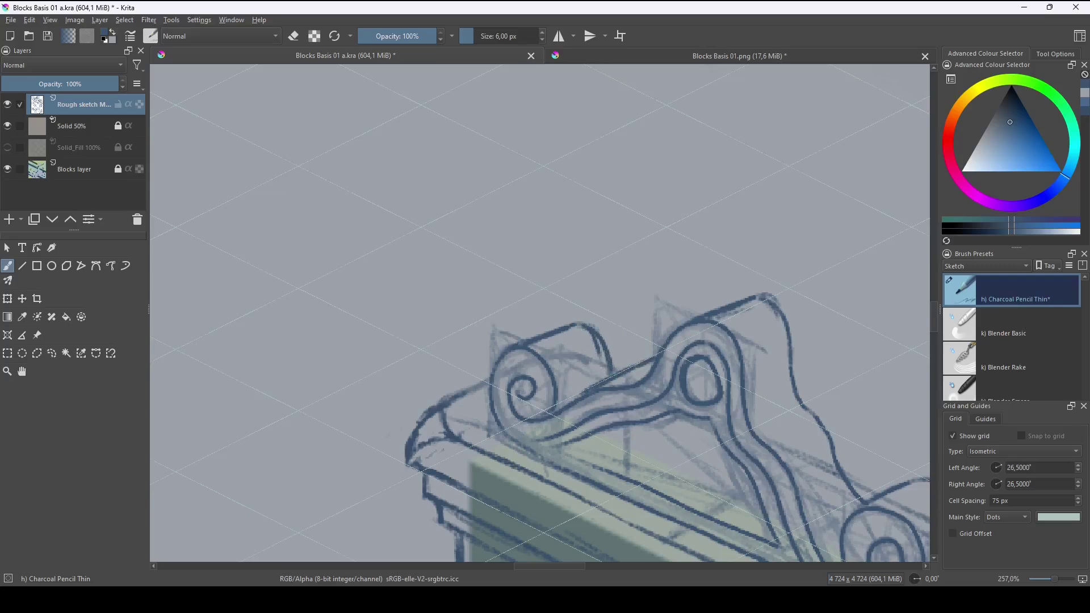
Erase the triangular panel's sharp left tip and redraw the panel outline with shorter corners.
{"action": "scroll", "coordinate": [710, 307], "scroll_direction": "down", "scroll_amount": 5}
{"action": "scroll", "coordinate": [710, 306], "scroll_direction": "up", "scroll_amount": 3}
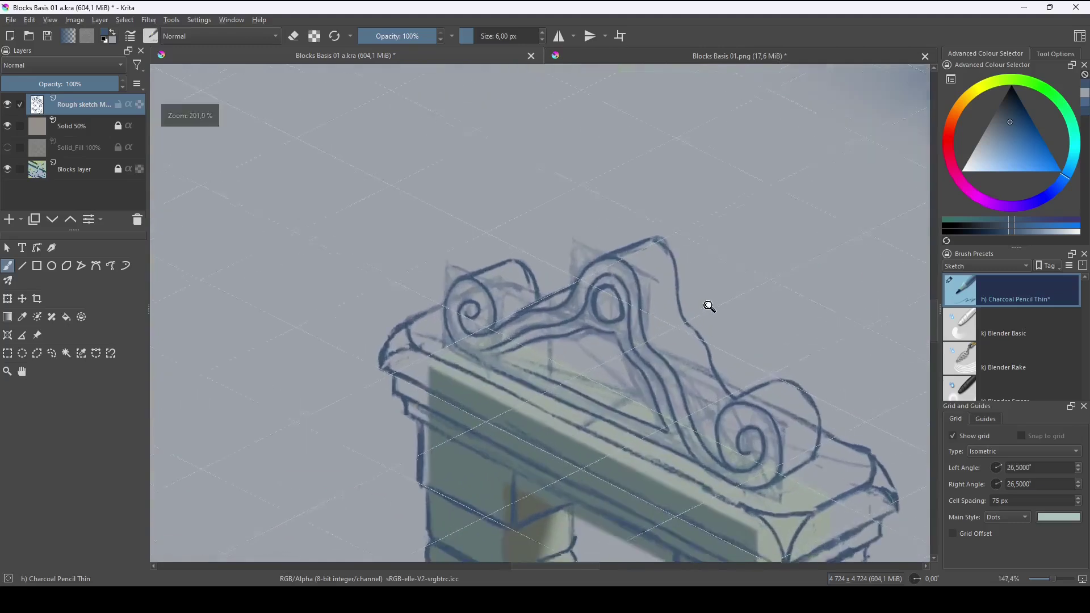
{"action": "scroll", "coordinate": [710, 307], "scroll_direction": "up", "scroll_amount": 1}
{"action": "key", "text": "e"}
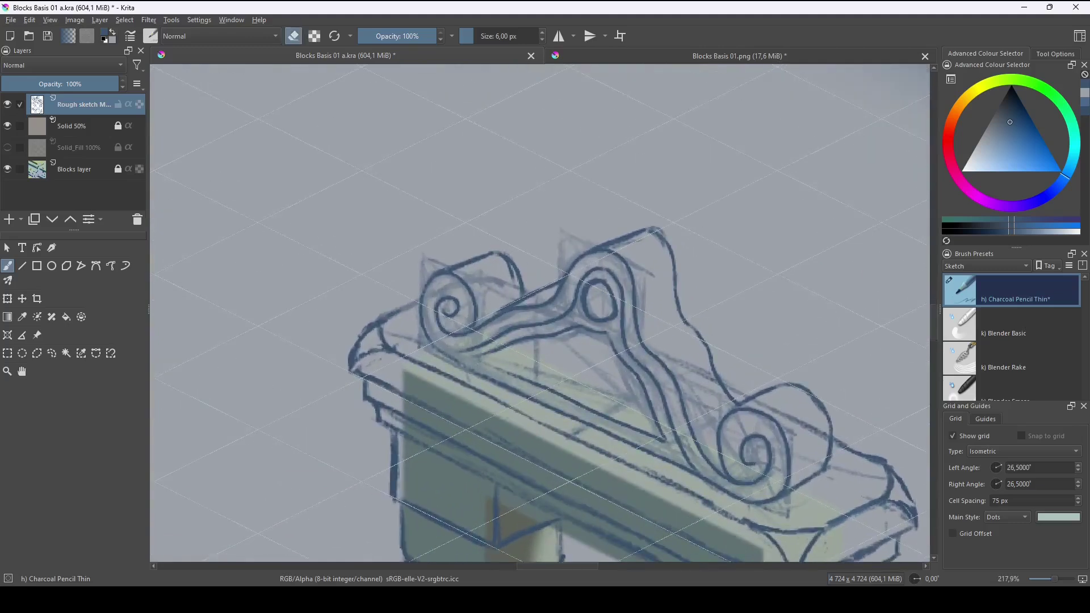
{"action": "mouse_move", "coordinate": [506, 344]}
{"action": "left_mouse_down"}
{"action": "mouse_move", "coordinate": [474, 361]}
{"action": "mouse_move", "coordinate": [514, 342]}
{"action": "mouse_move", "coordinate": [488, 361]}
{"action": "left_mouse_up"}
{"action": "key", "text": "e"}
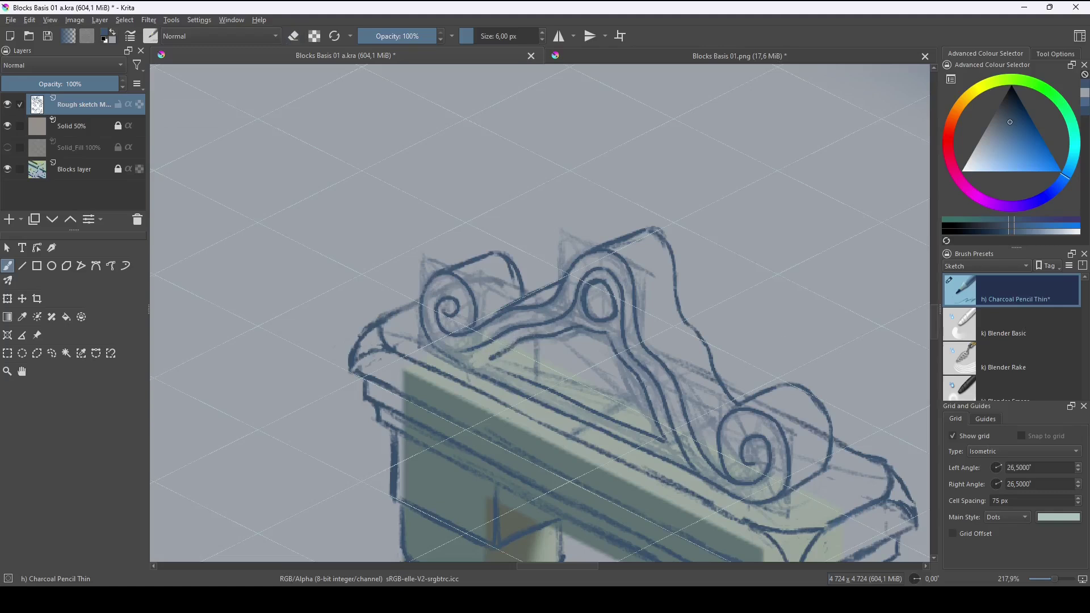
{"action": "left_click_drag", "start_coordinate": [656, 415], "coordinate": [666, 434]}
{"action": "mouse_move", "coordinate": [490, 358]}
{"action": "left_mouse_down"}
{"action": "mouse_move", "coordinate": [660, 446]}
{"action": "mouse_move", "coordinate": [663, 435]}
{"action": "left_mouse_up"}
Clean up the triangular panel's upper and right corners and add a recess line along its lower edge.
{"action": "key", "text": "e"}
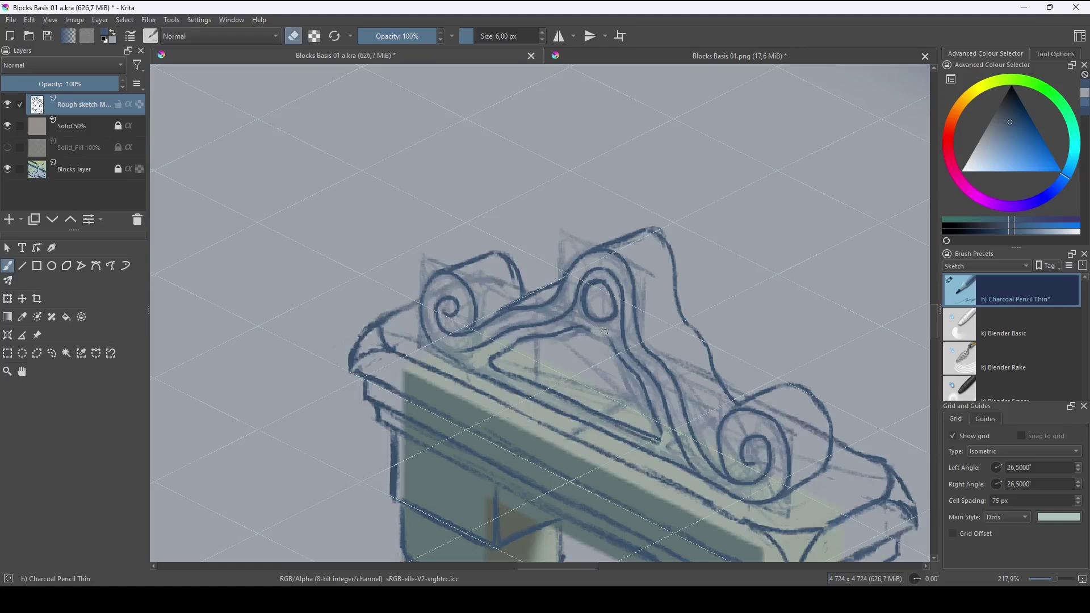
{"action": "key", "text": "e"}
{"action": "left_click_drag", "start_coordinate": [587, 328], "coordinate": [615, 339]}
{"action": "key", "text": "e"}
{"action": "key", "text": "e"}
{"action": "left_click_drag", "start_coordinate": [661, 433], "coordinate": [664, 441]}
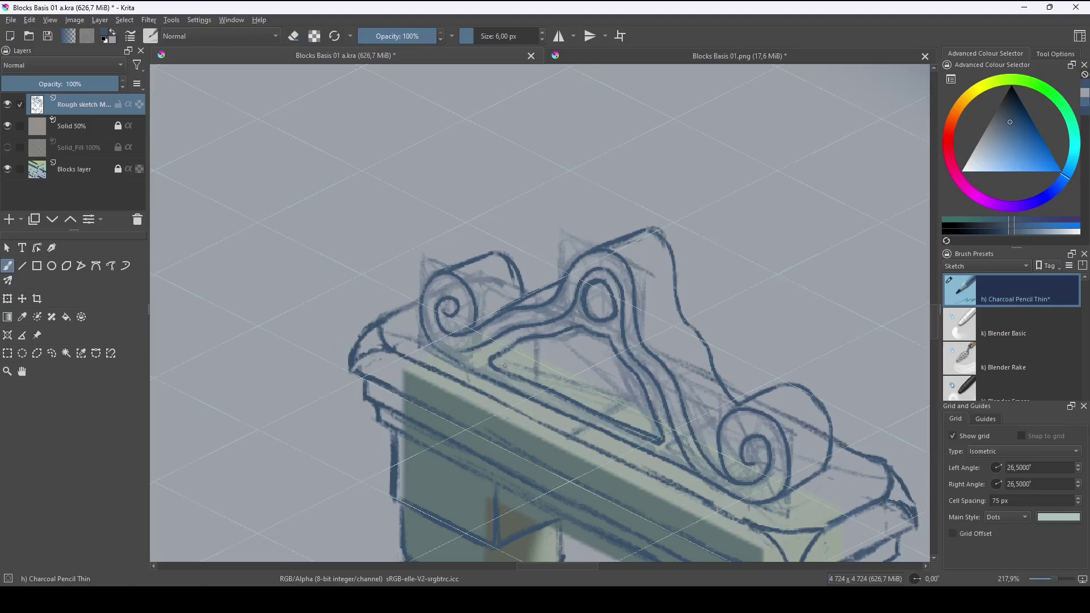
{"action": "mouse_move", "coordinate": [505, 365]}
{"action": "left_mouse_down"}
{"action": "mouse_move", "coordinate": [531, 342]}
{"action": "mouse_move", "coordinate": [540, 380]}
{"action": "mouse_move", "coordinate": [658, 431]}
{"action": "left_mouse_up"}
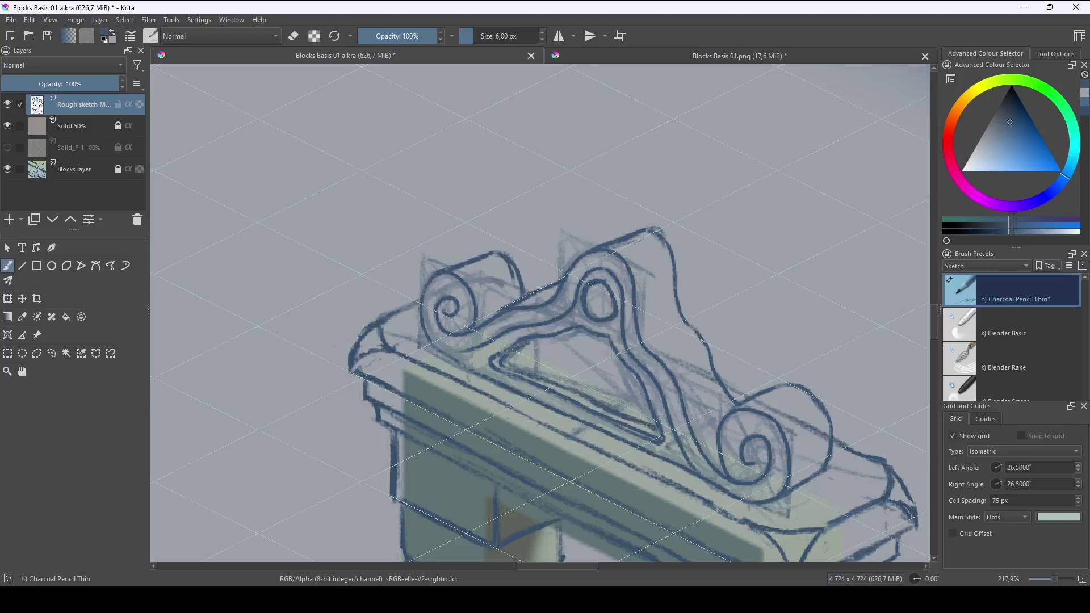
Refine the oval ring in the centre curl by redrawing its inner contour and erasing the excess lines.
{"action": "mouse_move", "coordinate": [602, 287]}
{"action": "left_mouse_down"}
{"action": "mouse_move", "coordinate": [592, 303]}
{"action": "mouse_move", "coordinate": [605, 300]}
{"action": "mouse_move", "coordinate": [594, 283]}
{"action": "left_mouse_up"}
{"action": "key", "text": "e"}
{"action": "mouse_move", "coordinate": [606, 313]}
{"action": "left_mouse_down"}
{"action": "mouse_move", "coordinate": [598, 292]}
{"action": "mouse_move", "coordinate": [606, 314]}
{"action": "mouse_move", "coordinate": [595, 320]}
{"action": "left_mouse_up"}
{"action": "key", "text": "e"}
{"action": "key", "text": "e"}
{"action": "key", "text": "e"}
{"action": "left_click_drag", "start_coordinate": [743, 414], "coordinate": [708, 367]}
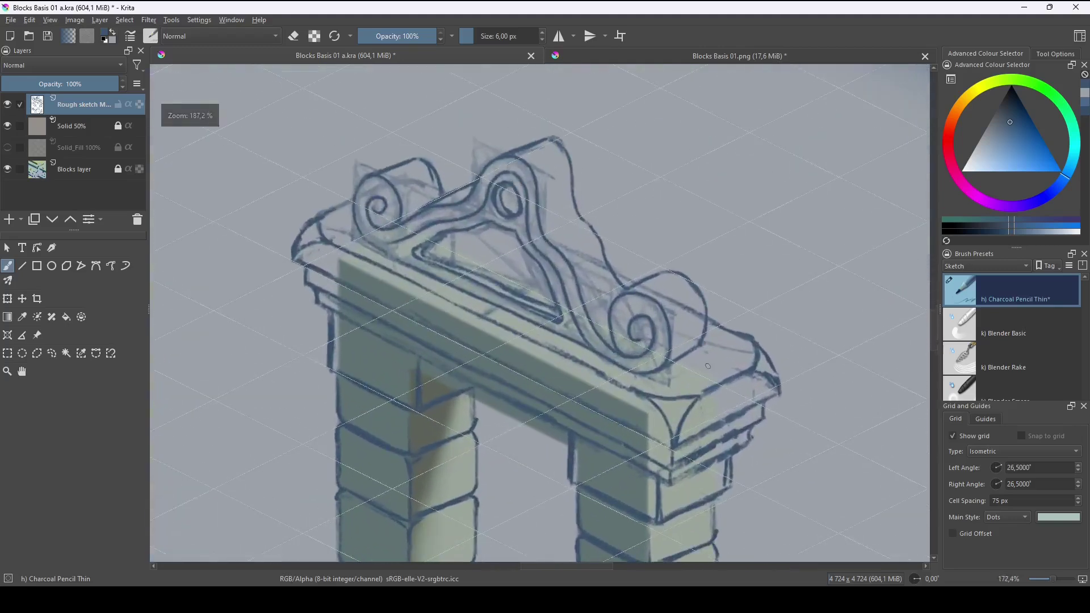
{"action": "left_click_drag", "start_coordinate": [590, 184], "coordinate": [684, 230]}
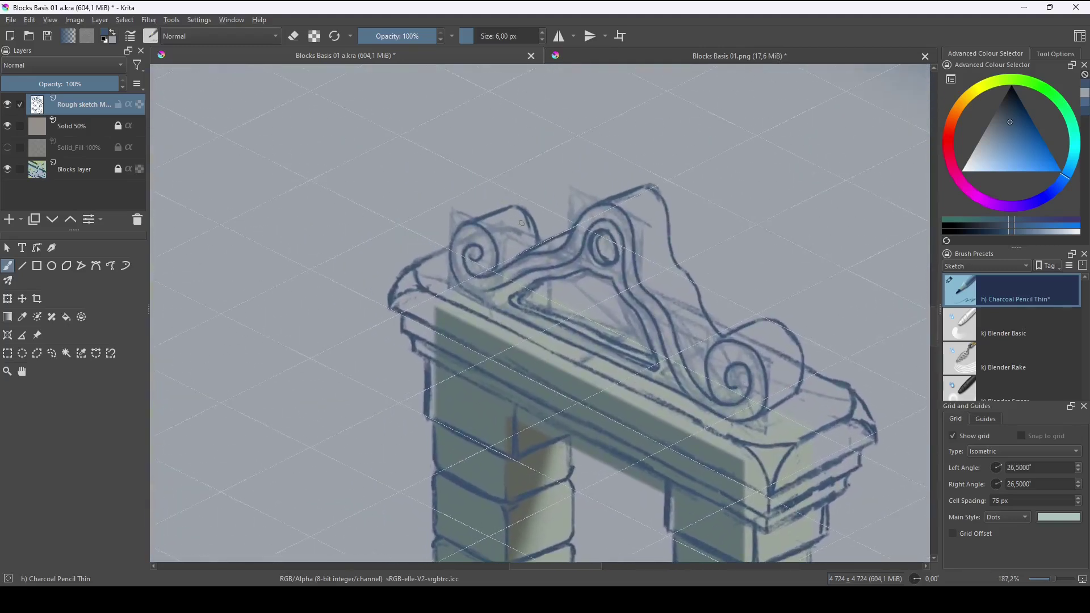
Erase the stray line inside the left scroll's rounded back contour.
{"action": "key", "text": "e"}
{"action": "mouse_move", "coordinate": [508, 207]}
{"action": "left_mouse_down"}
{"action": "mouse_move", "coordinate": [535, 220]}
{"action": "mouse_move", "coordinate": [534, 233]}
{"action": "left_mouse_up"}
{"action": "key", "text": "e"}
{"action": "left_click_drag", "start_coordinate": [800, 402], "coordinate": [750, 423]}
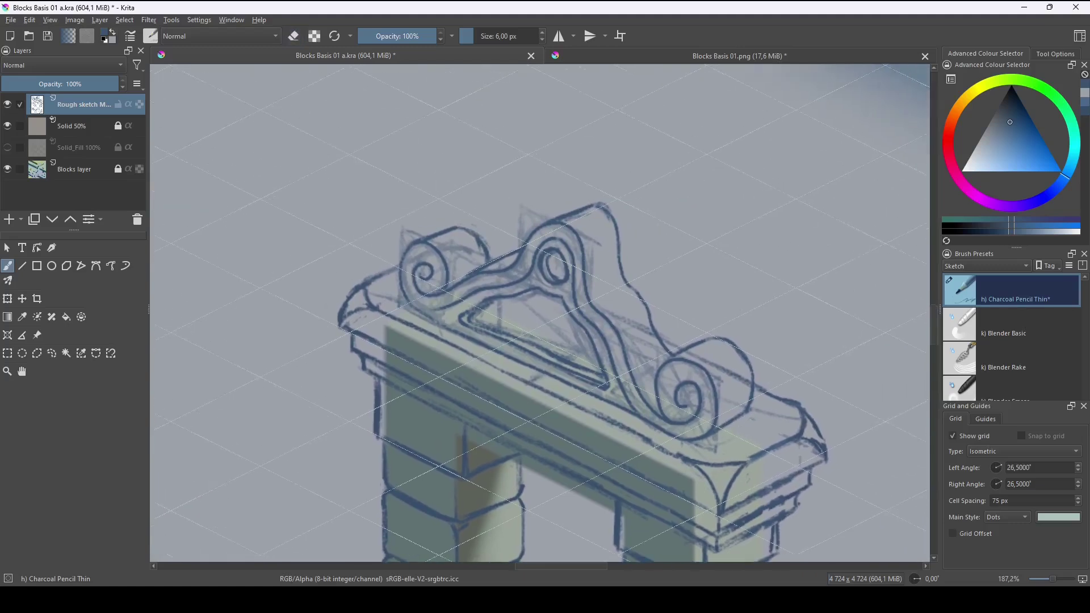
Sketch groove strokes over the top of the right scroll's depth and undo the surplus ones along its back contour.
{"action": "mouse_move", "coordinate": [692, 349]}
{"action": "left_mouse_down"}
{"action": "mouse_move", "coordinate": [724, 355]}
{"action": "mouse_move", "coordinate": [716, 343]}
{"action": "mouse_move", "coordinate": [739, 373]}
{"action": "mouse_move", "coordinate": [732, 340]}
{"action": "left_mouse_up"}
{"action": "mouse_move", "coordinate": [732, 356]}
{"action": "left_mouse_down"}
{"action": "mouse_move", "coordinate": [748, 379]}
{"action": "mouse_move", "coordinate": [747, 407]}
{"action": "mouse_move", "coordinate": [730, 430]}
{"action": "left_mouse_up"}
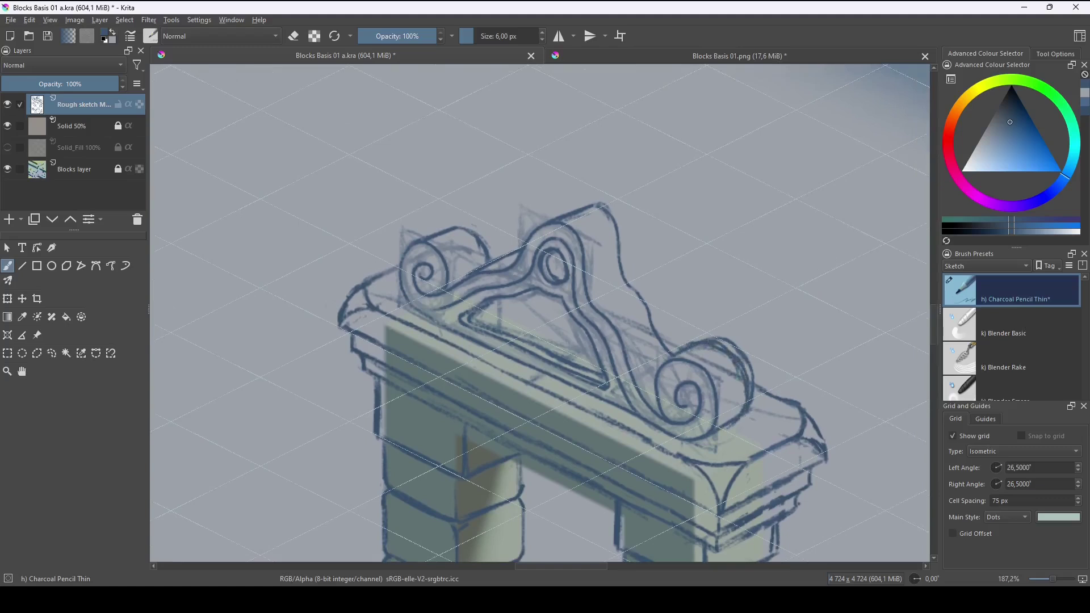
{"action": "key", "text": "ctrl+z"}
{"action": "key", "text": "ctrl+z"}
{"action": "key", "text": "ctrl+z"}
{"action": "key", "text": "ctrl+z"}
{"action": "key", "text": "ctrl+z"}
{"action": "key", "text": "ctrl+z"}
{"action": "key", "text": "ctrl+z"}
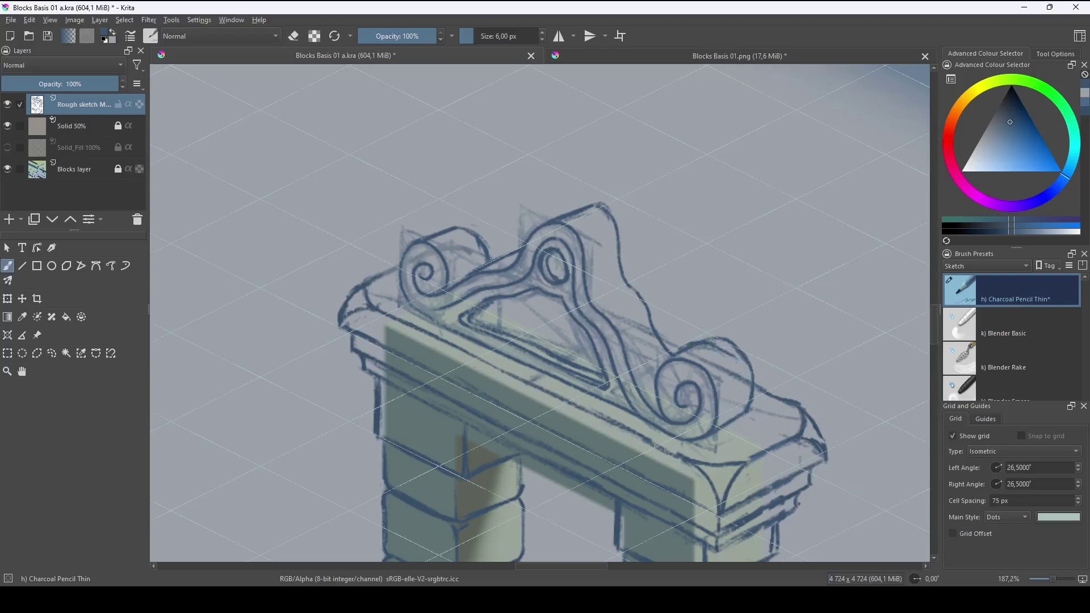
Add curved groove lines wrapping from the top of the right scroll down its side, restoring undone strokes where needed.
{"action": "key", "text": "ctrl+shift+z"}
{"action": "key", "text": "ctrl+shift+z"}
{"action": "key", "text": "ctrl+shift+z"}
{"action": "key", "text": "ctrl+shift+z"}
{"action": "key", "text": "ctrl+shift+z"}
{"action": "key", "text": "ctrl+shift+z"}
{"action": "key", "text": "ctrl+shift+z"}
{"action": "key", "text": "ctrl+shift+z"}
{"action": "key", "text": "ctrl+shift+z"}
{"action": "key", "text": "ctrl+shift+z"}
{"action": "key", "text": "ctrl+shift+z"}
{"action": "key", "text": "ctrl+shift+z"}
{"action": "key", "text": "ctrl+shift+z"}
{"action": "key", "text": "ctrl+shift+z"}
{"action": "key", "text": "ctrl+shift+z"}
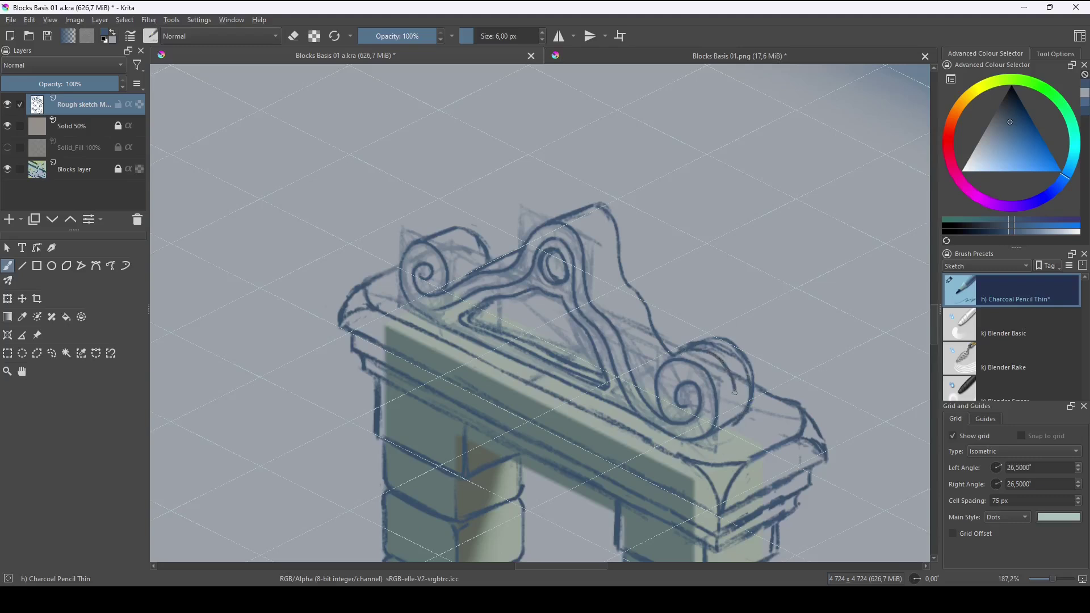
{"action": "mouse_move", "coordinate": [704, 344]}
{"action": "left_mouse_down"}
{"action": "mouse_move", "coordinate": [740, 374]}
{"action": "mouse_move", "coordinate": [730, 363]}
{"action": "mouse_move", "coordinate": [744, 418]}
{"action": "left_mouse_up"}
{"action": "key", "text": "ctrl+z"}
Erase the lower part of the right scroll's inner groove line and redraw it curving down to the scroll's base.
{"action": "key", "text": "x"}
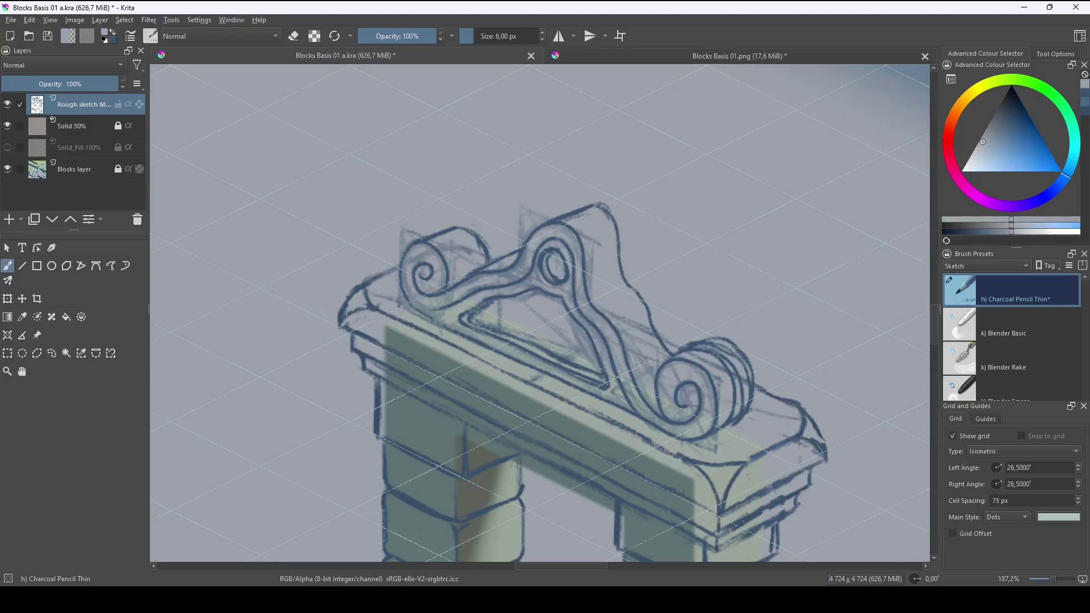
{"action": "key", "text": "x"}
{"action": "key", "text": "e"}
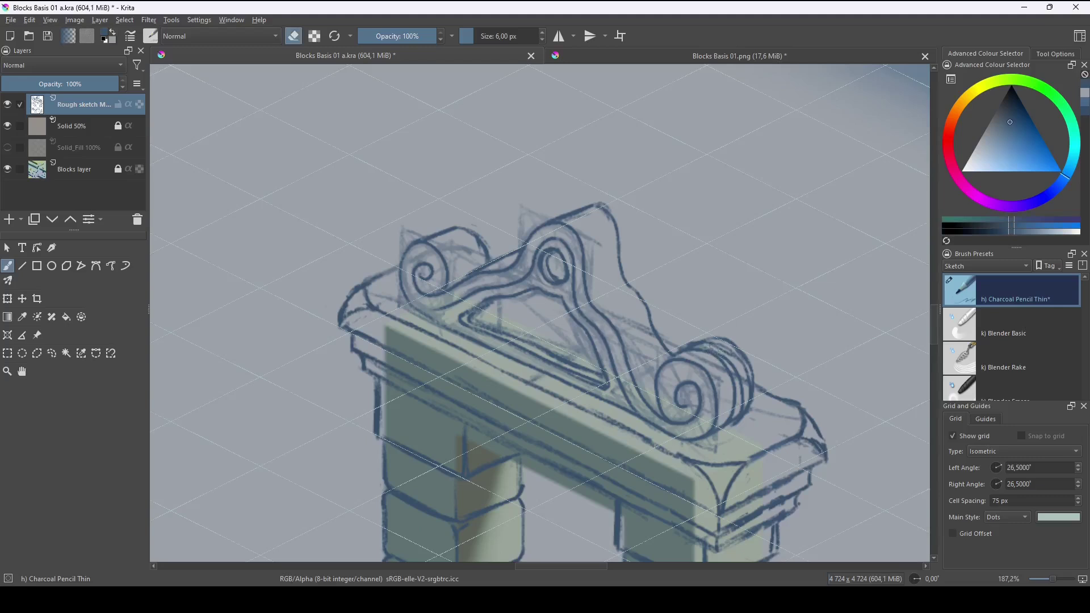
{"action": "key", "text": "e"}
{"action": "key", "text": "e"}
{"action": "left_click_drag", "start_coordinate": [738, 392], "coordinate": [723, 428]}
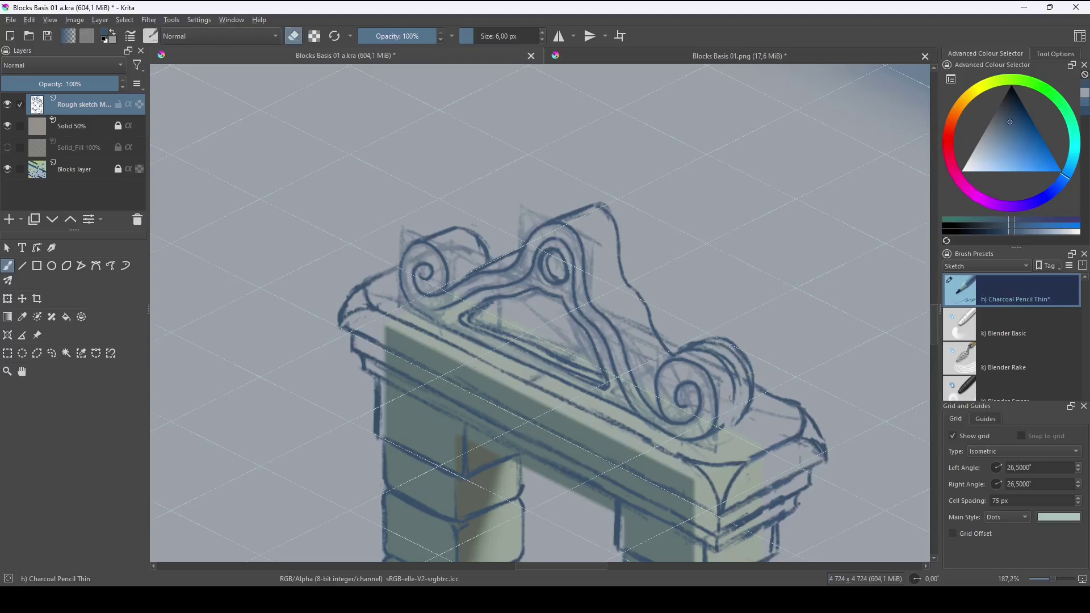
{"action": "key", "text": "e"}
{"action": "left_click_drag", "start_coordinate": [733, 389], "coordinate": [720, 431]}
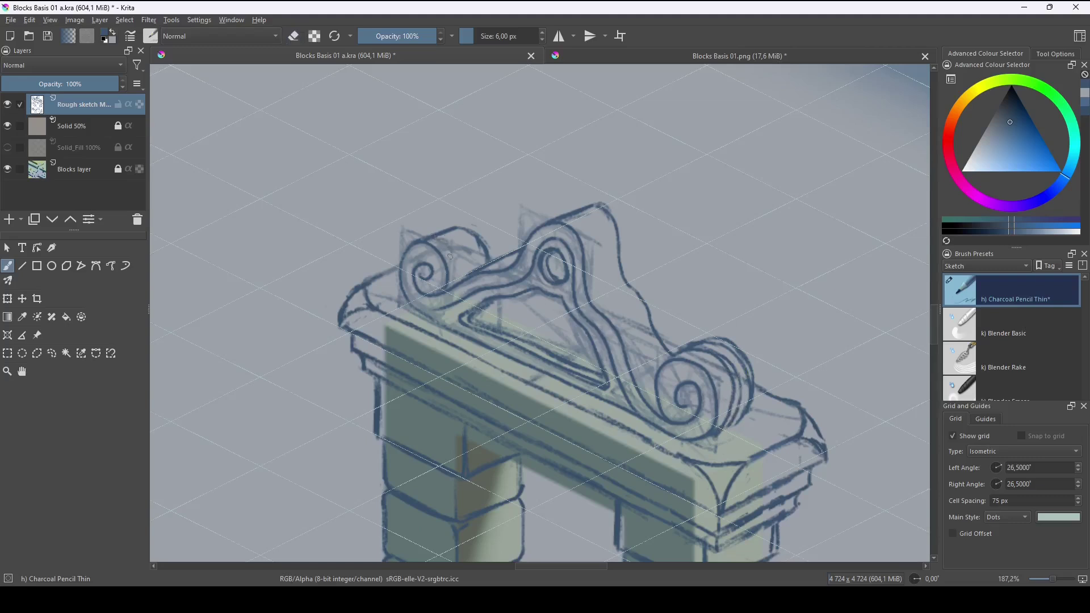
Draw curved groove lines wrapping around the left scroll's depth, matching those on the right scroll.
{"action": "left_click_drag", "start_coordinate": [456, 246], "coordinate": [455, 276]}
{"action": "mouse_move", "coordinate": [420, 237]}
{"action": "left_mouse_down"}
{"action": "mouse_move", "coordinate": [451, 232]}
{"action": "mouse_move", "coordinate": [466, 264]}
{"action": "left_mouse_up"}
{"action": "mouse_move", "coordinate": [425, 231]}
{"action": "left_mouse_down"}
{"action": "mouse_move", "coordinate": [460, 231]}
{"action": "mouse_move", "coordinate": [476, 261]}
{"action": "left_mouse_up"}
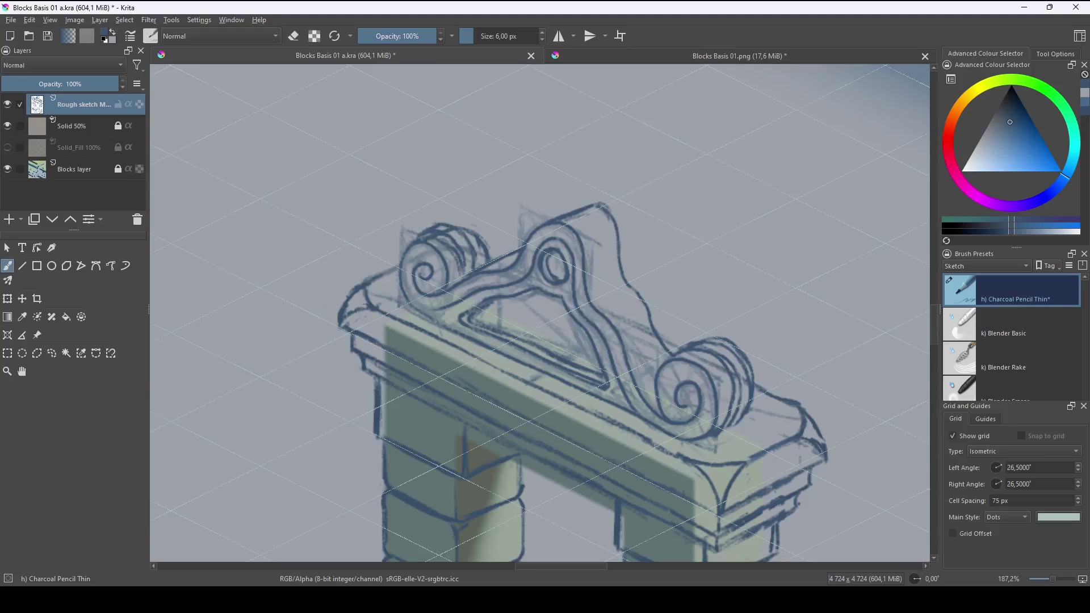
Draw two flowing groove lines down the centre arch's right back slope towards the right scroll.
{"action": "left_click_drag", "start_coordinate": [745, 391], "coordinate": [686, 336]}
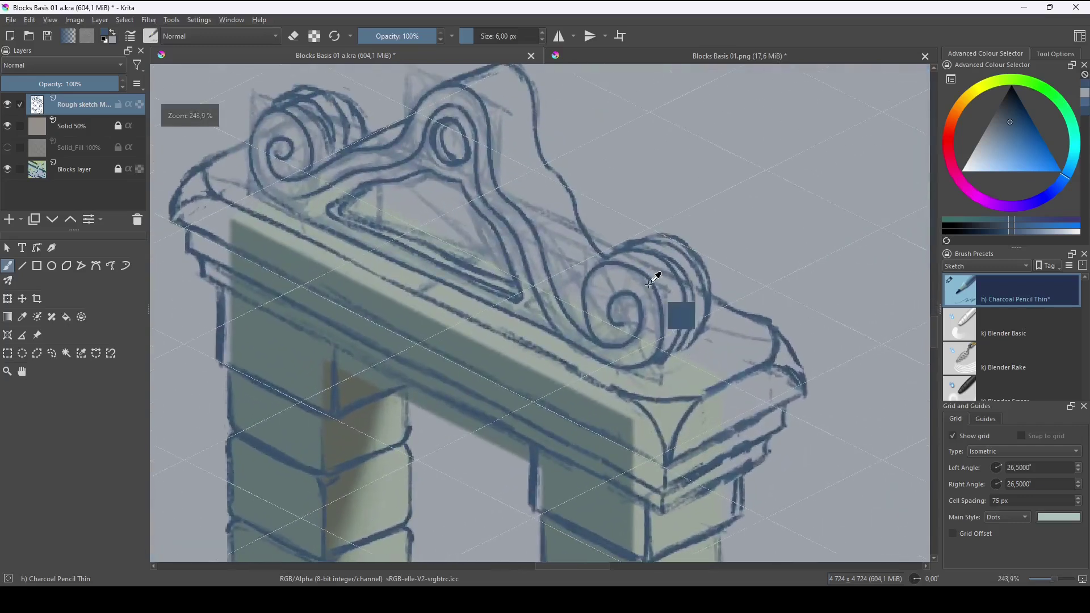
{"action": "mouse_move", "coordinate": [650, 282]}
{"action": "left_mouse_down"}
{"action": "mouse_move", "coordinate": [652, 325]}
{"action": "mouse_move", "coordinate": [697, 351]}
{"action": "mouse_move", "coordinate": [624, 262]}
{"action": "mouse_move", "coordinate": [612, 271]}
{"action": "mouse_move", "coordinate": [654, 352]}
{"action": "left_mouse_up"}
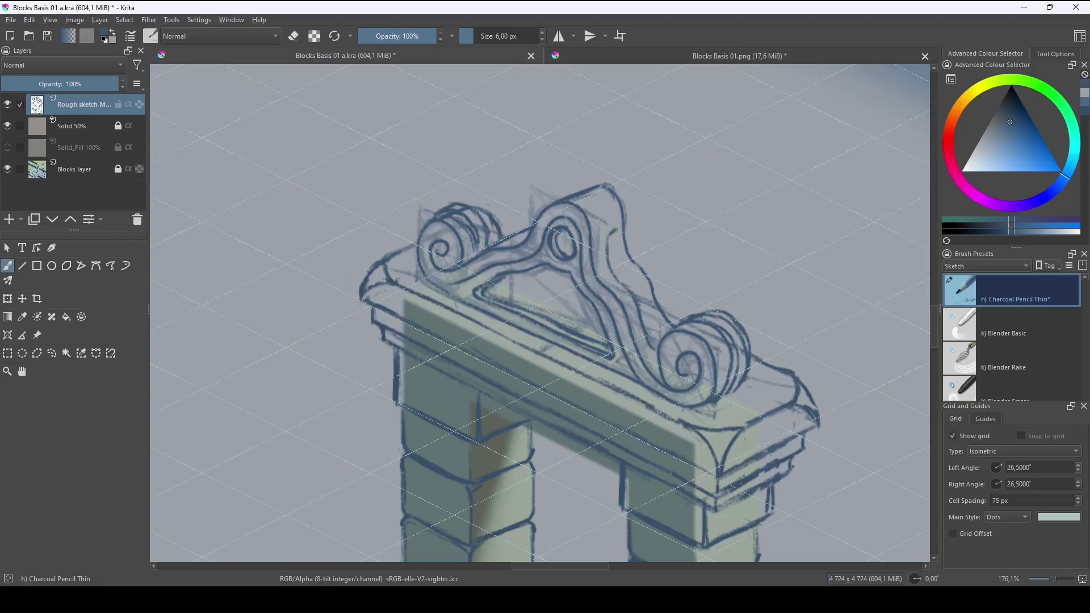
{"action": "left_click_drag", "start_coordinate": [618, 235], "coordinate": [669, 329]}
{"action": "left_click_drag", "start_coordinate": [613, 236], "coordinate": [654, 332]}
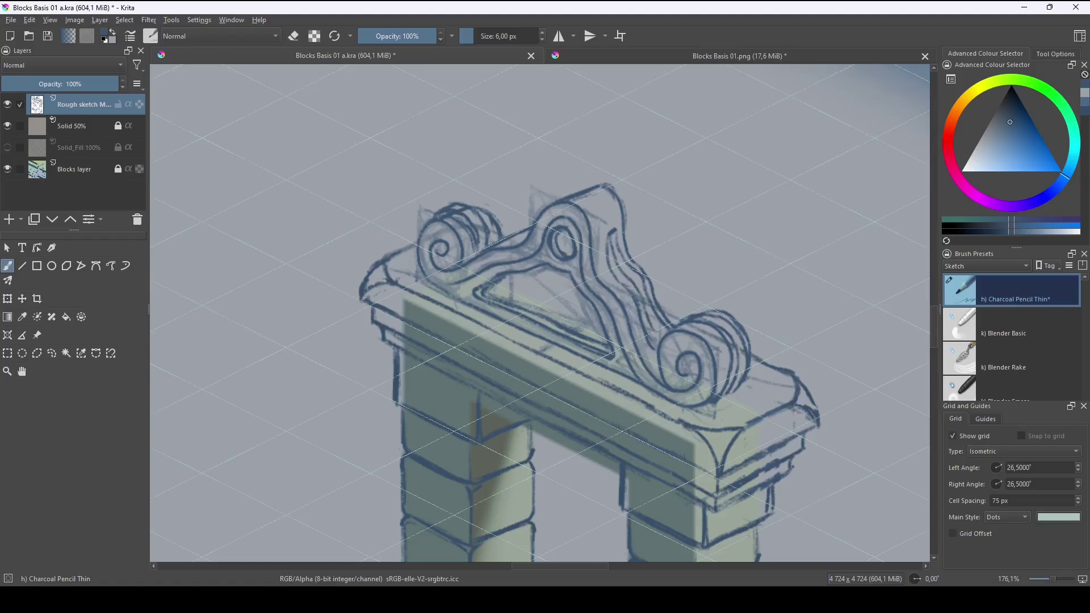
Clean up the groove lines on the centre arch's right slope and extend them to meet the right scroll.
{"action": "key", "text": "e"}
{"action": "key", "text": "e"}
{"action": "key", "text": "e"}
{"action": "left_click_drag", "start_coordinate": [637, 277], "coordinate": [631, 267]}
{"action": "key", "text": "e"}
{"action": "left_click_drag", "start_coordinate": [642, 314], "coordinate": [642, 337]}
{"action": "left_click_drag", "start_coordinate": [735, 440], "coordinate": [790, 469]}
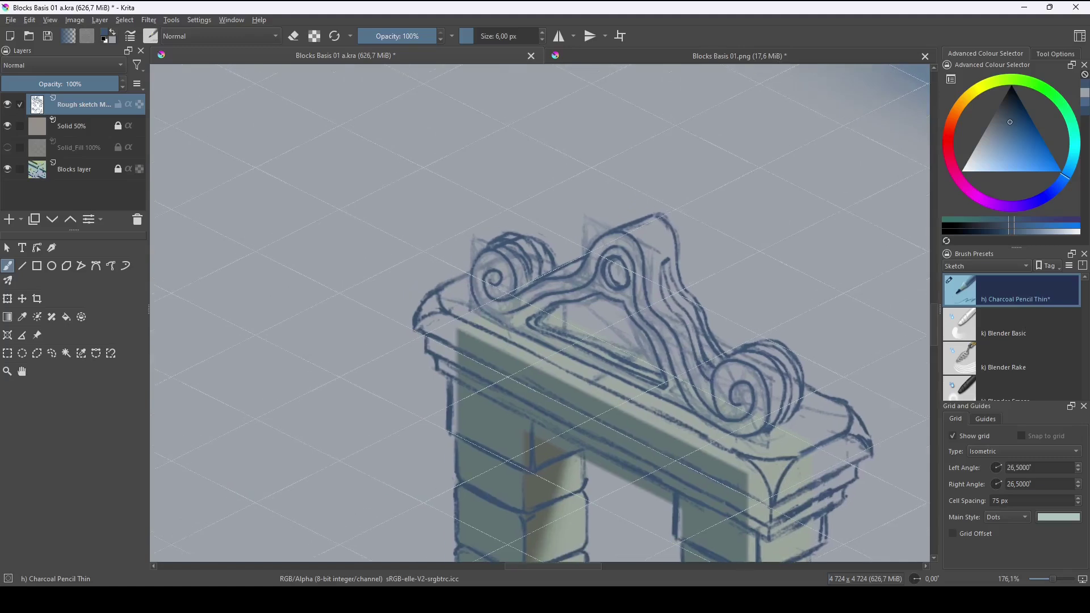
Hide the isometric grid and tidy the back edge between the left scroll and the centre arch.
{"action": "left_click", "coordinate": [953, 436]}
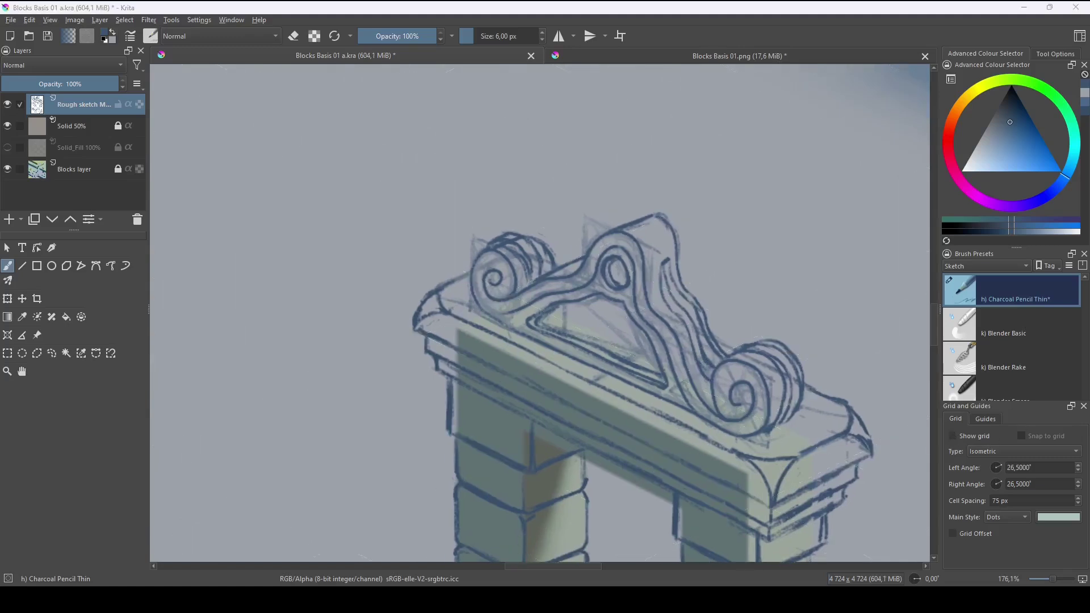
{"action": "key", "text": "e"}
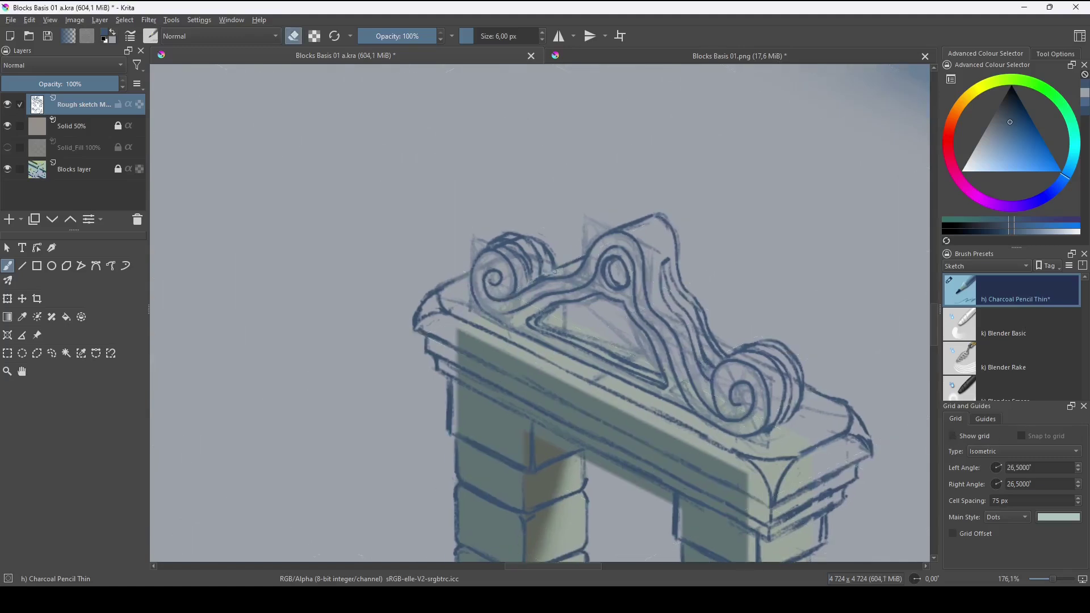
{"action": "key", "text": "e"}
{"action": "key", "text": "e"}
{"action": "key", "text": "e"}
{"action": "key", "text": "e"}
{"action": "left_click_drag", "start_coordinate": [536, 279], "coordinate": [573, 268]}
{"action": "key", "text": "e"}
Make the Solid_Fill 100% layer visible to check the whole arch sketch on a plain background.
{"action": "scroll", "coordinate": [767, 451], "scroll_direction": "down", "scroll_amount": 5}
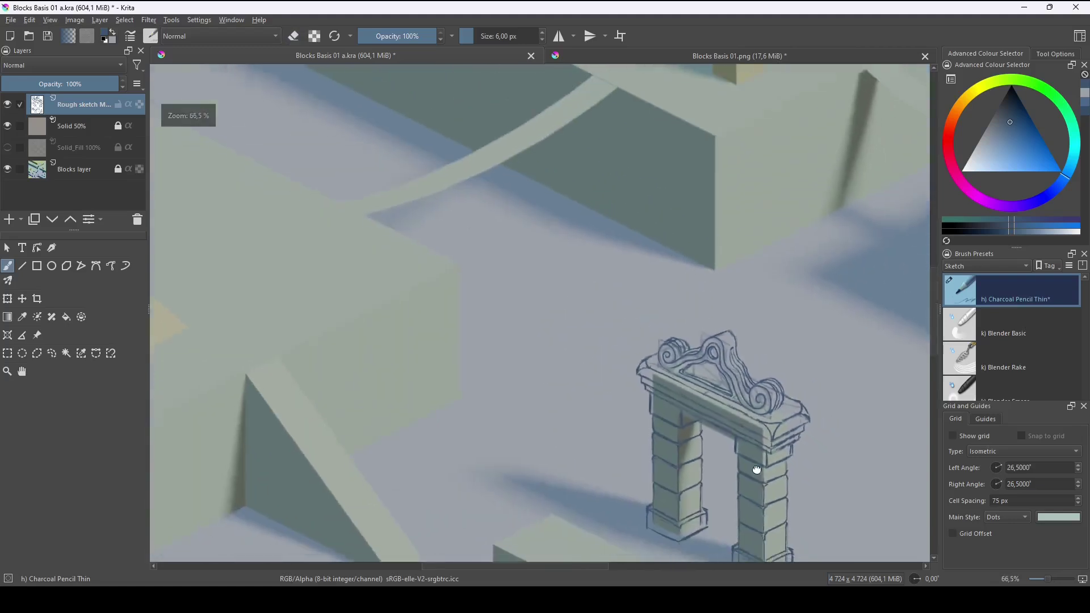
{"action": "left_click", "coordinate": [8, 147]}
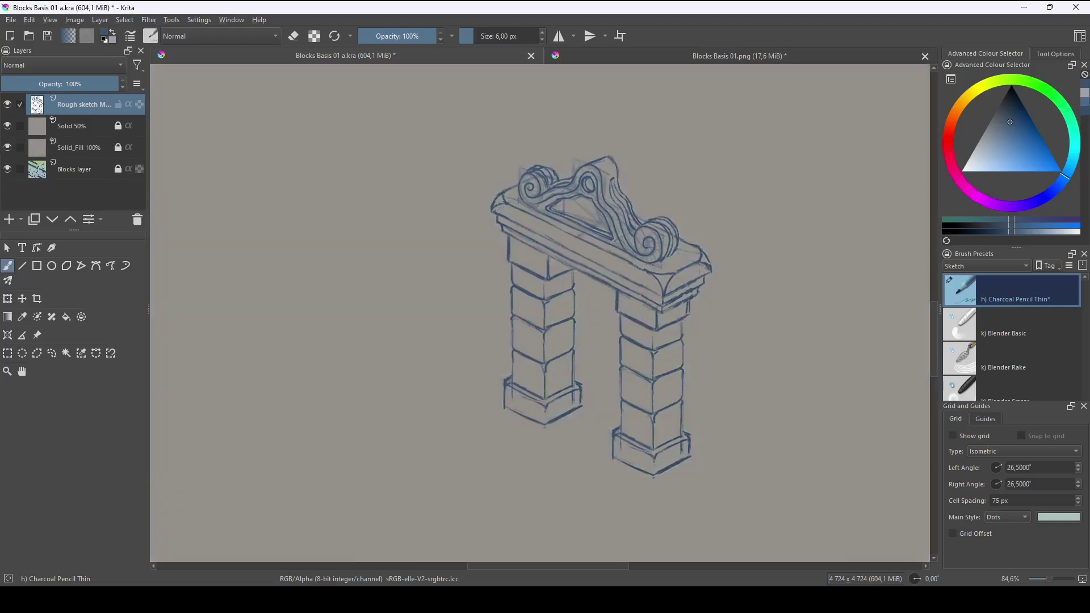
{"action": "left_click_drag", "start_coordinate": [750, 327], "coordinate": [798, 356]}
{"action": "left_click_drag", "start_coordinate": [795, 422], "coordinate": [801, 400]}
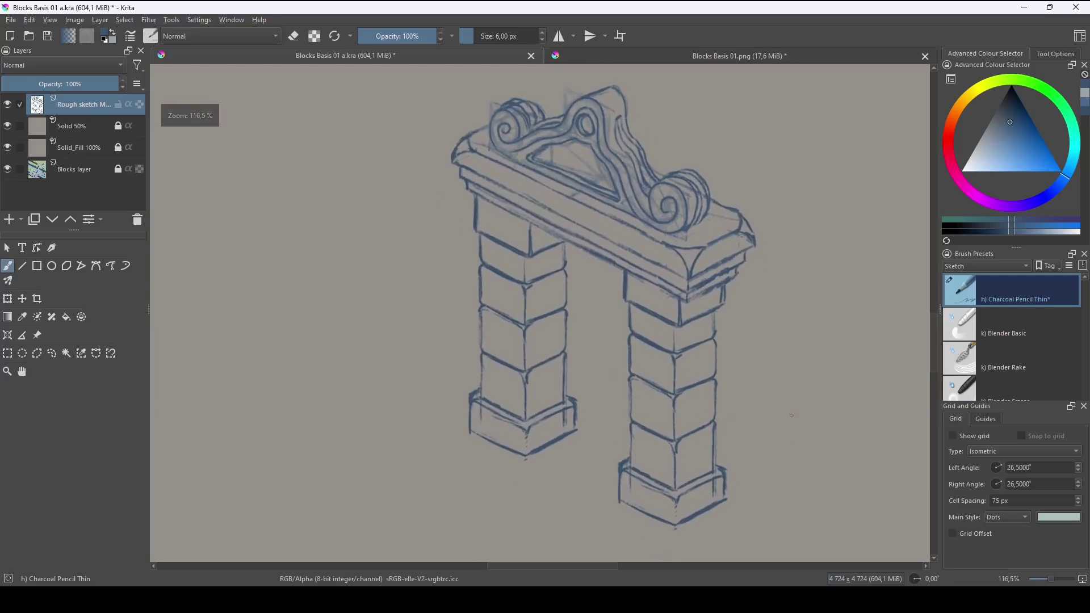
{"action": "left_click_drag", "start_coordinate": [766, 280], "coordinate": [791, 376]}
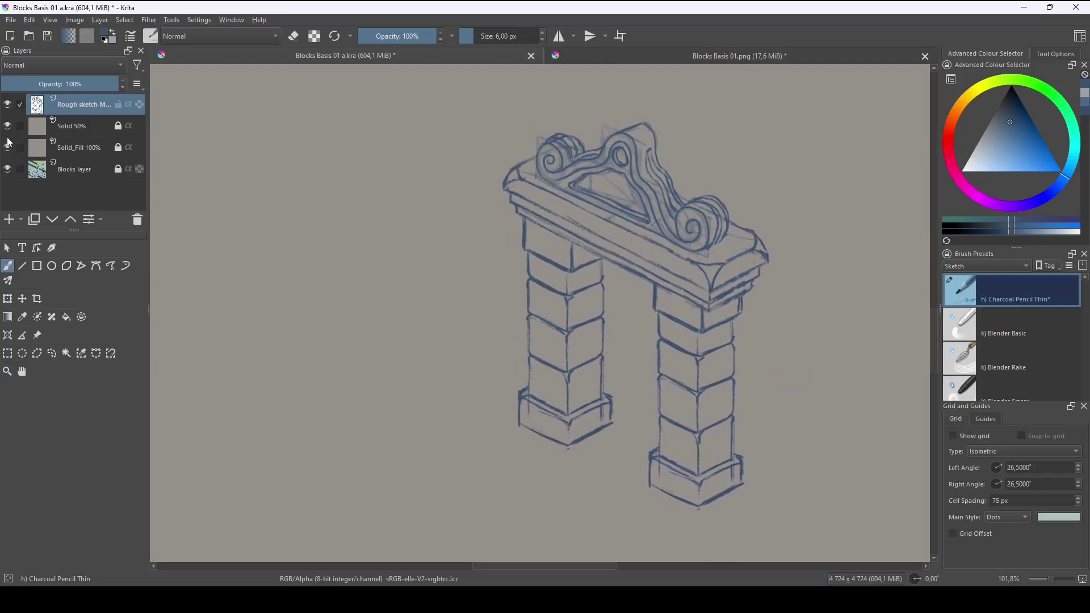
{"action": "mouse_move", "coordinate": [776, 328]}
{"action": "left_mouse_down"}
{"action": "mouse_move", "coordinate": [778, 318]}
{"action": "mouse_move", "coordinate": [776, 333]}
{"action": "mouse_move", "coordinate": [728, 328]}
{"action": "left_mouse_up"}
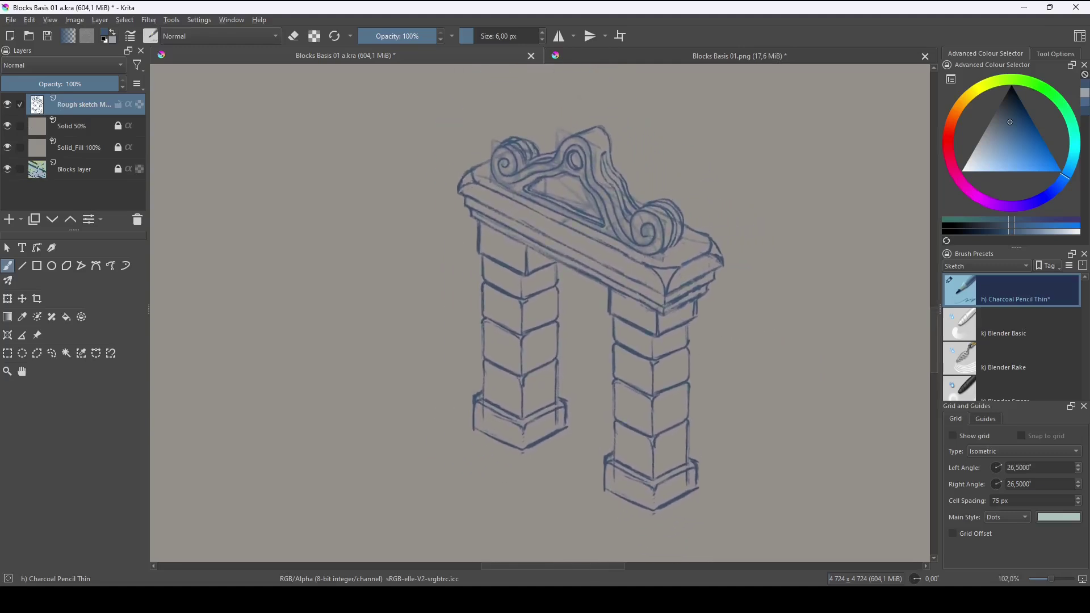
Add a new paint layer above the rough sketch and name it Inking.
{"action": "left_click", "coordinate": [9, 219]}
{"action": "double_click", "coordinate": [84, 104]}
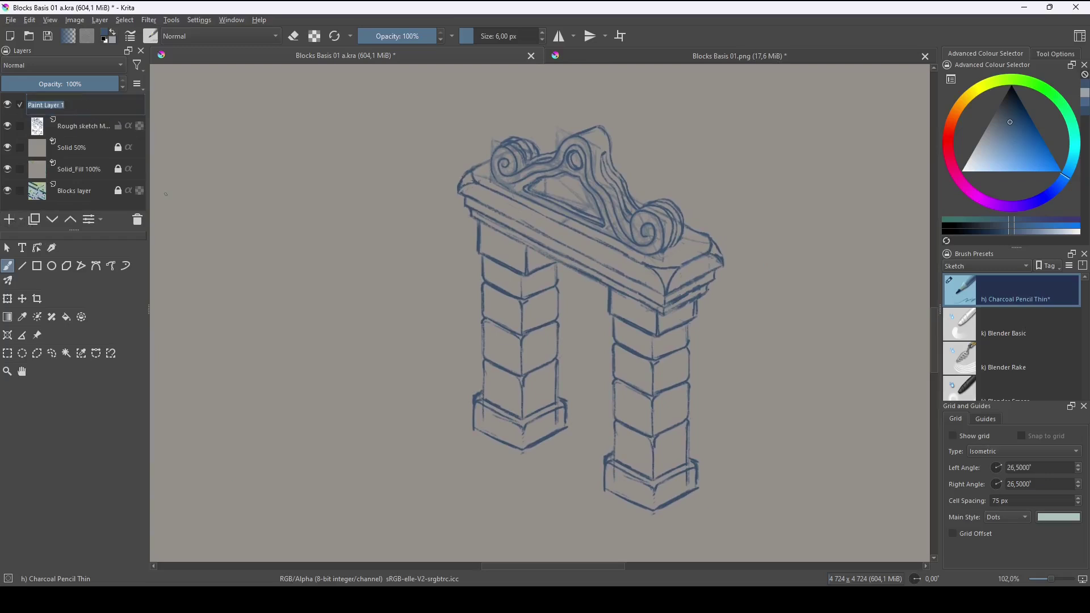
{"action": "type", "text": "D"}
{"action": "key", "text": "Return"}
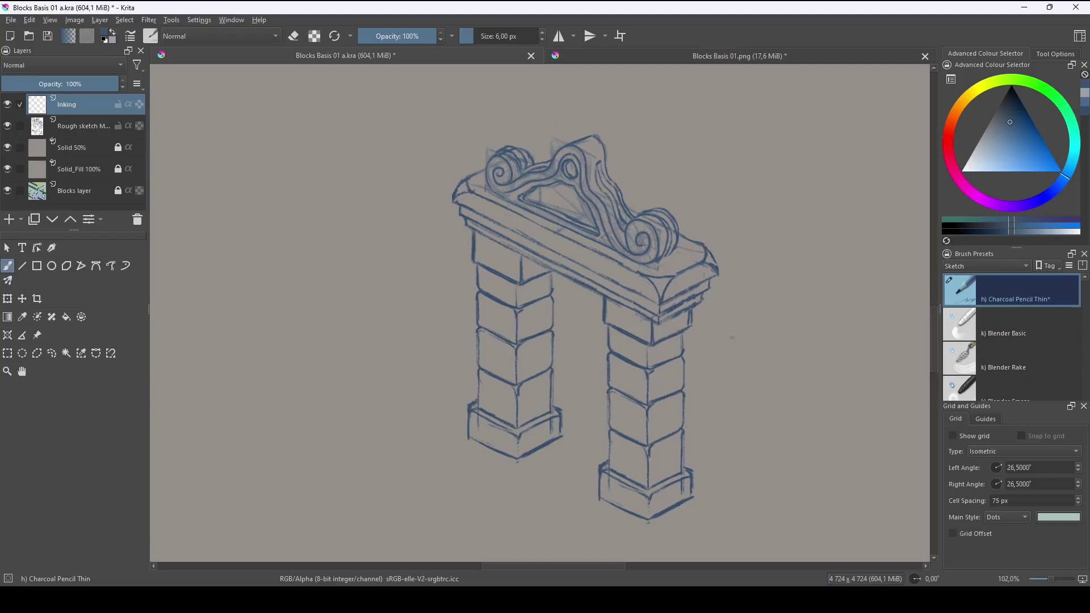
Choose the Basic-5 Size brush preset for inking, trying a test stroke and undoing it.
{"action": "left_click", "coordinate": [1061, 344]}
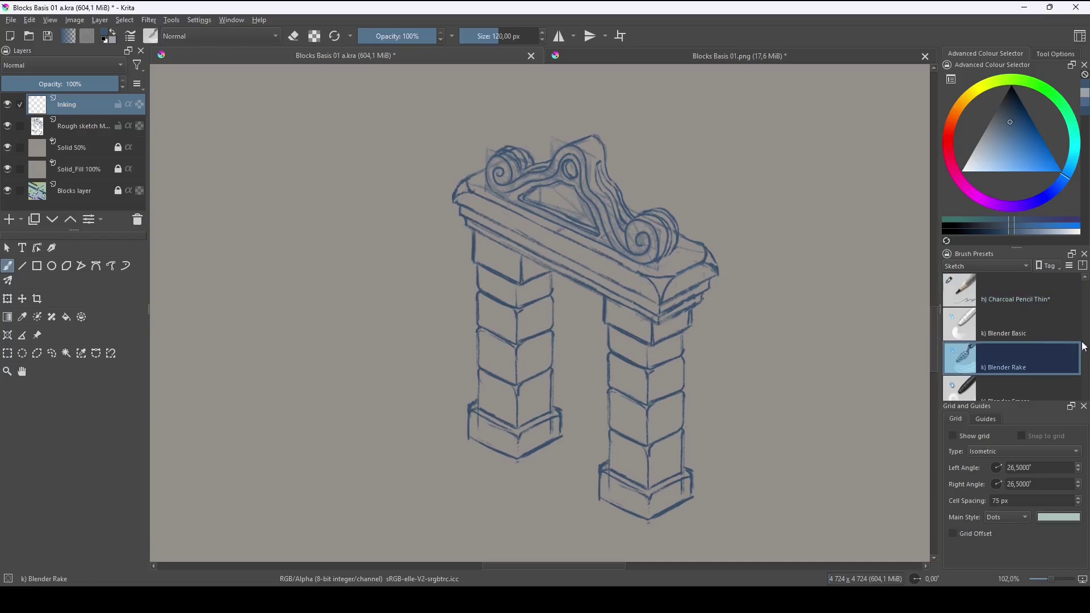
{"action": "scroll", "coordinate": [1084, 332], "scroll_direction": "up", "scroll_amount": 3}
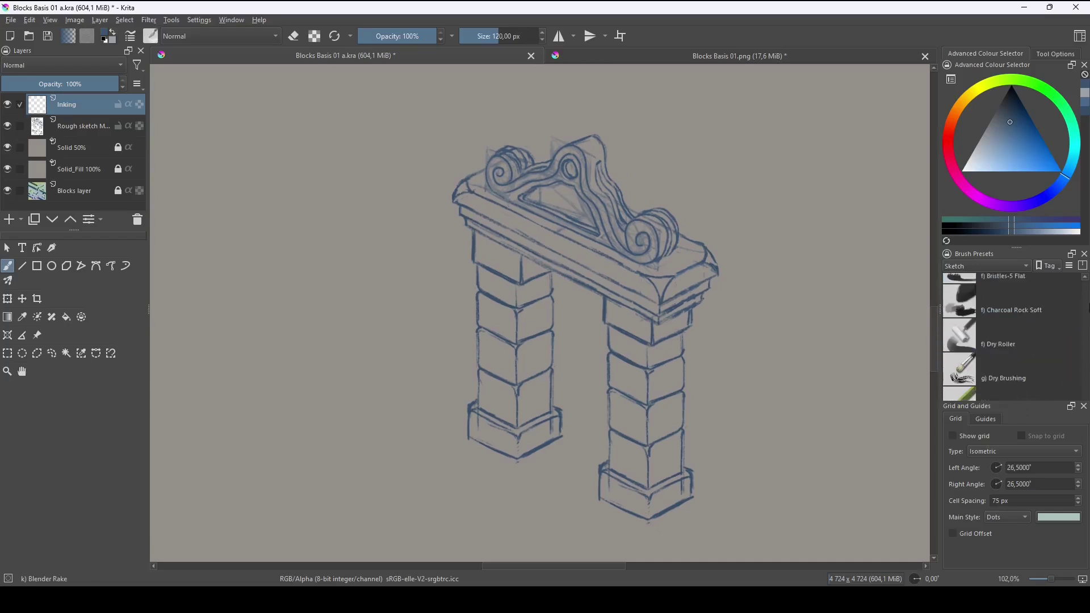
{"action": "scroll", "coordinate": [1086, 281], "scroll_direction": "up", "scroll_amount": 5}
{"action": "scroll", "coordinate": [1086, 281], "scroll_direction": "up", "scroll_amount": 6}
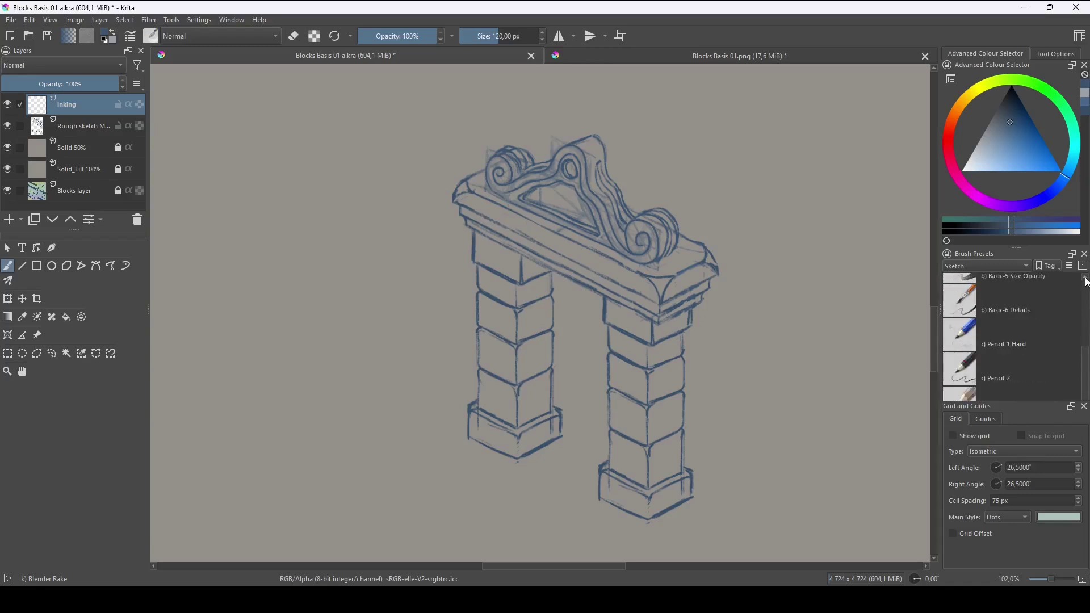
{"action": "left_click", "coordinate": [966, 366]}
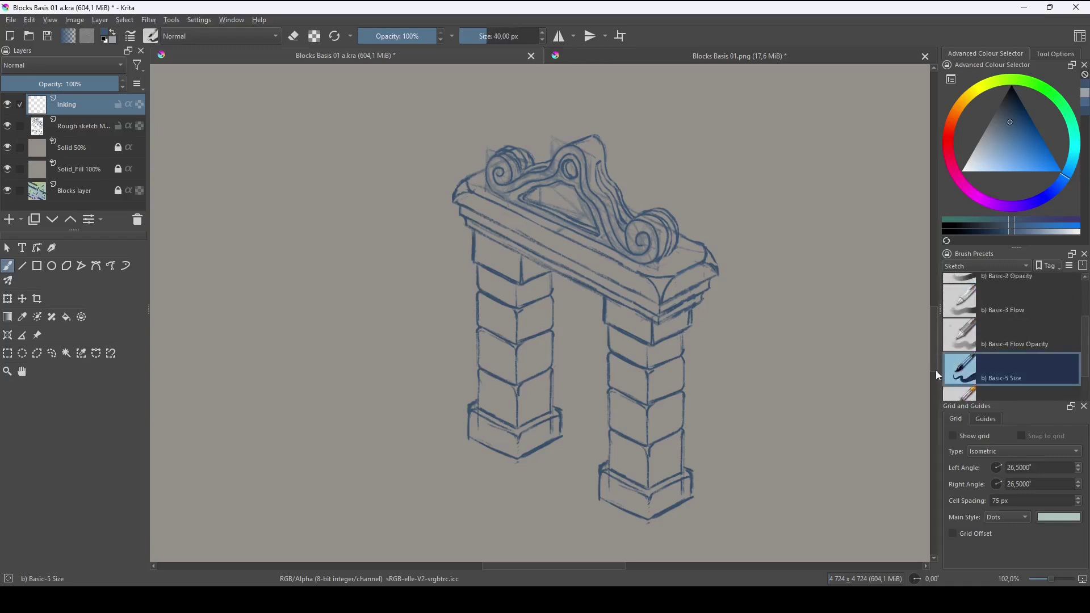
{"action": "left_click_drag", "start_coordinate": [772, 330], "coordinate": [731, 384]}
{"action": "key", "text": "ctrl+z"}
{"action": "scroll", "coordinate": [1086, 302], "scroll_direction": "up", "scroll_amount": 5}
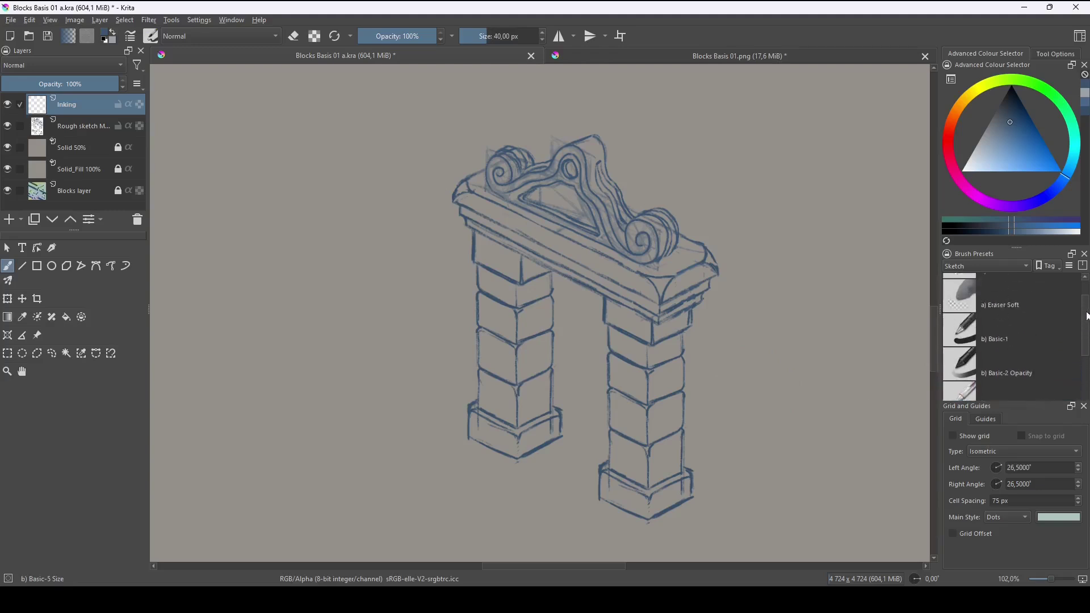
{"action": "left_click_drag", "start_coordinate": [1086, 302], "coordinate": [1078, 357]}
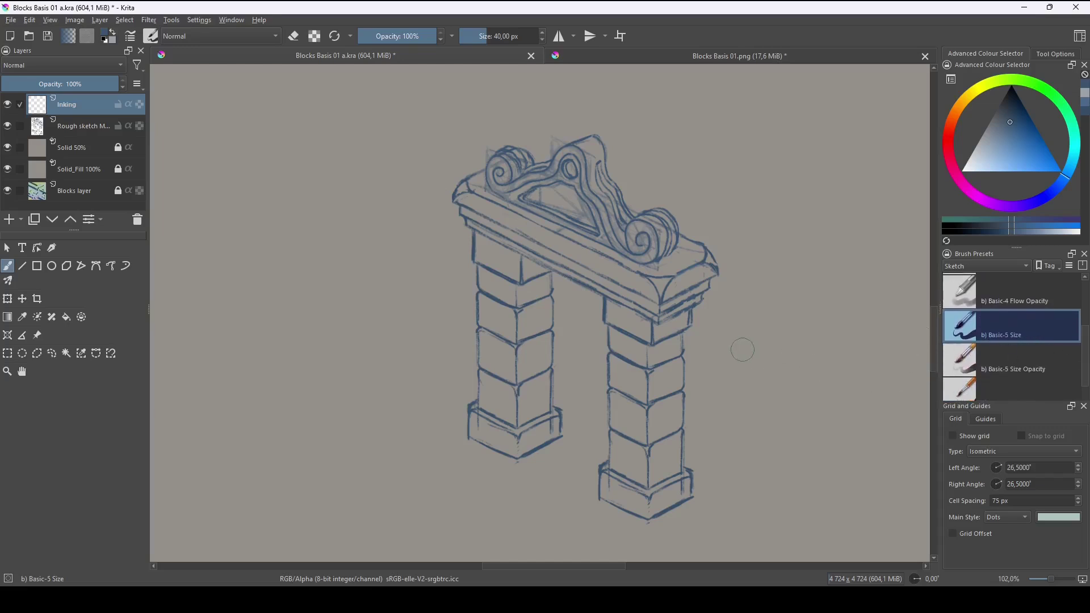
Reduce the brush size to 6 px, testing it with a short stroke that is undone.
{"action": "key", "text": "bracketleft"}
{"action": "key", "text": "bracketleft"}
{"action": "key", "text": "bracketleft"}
{"action": "key", "text": "bracketleft"}
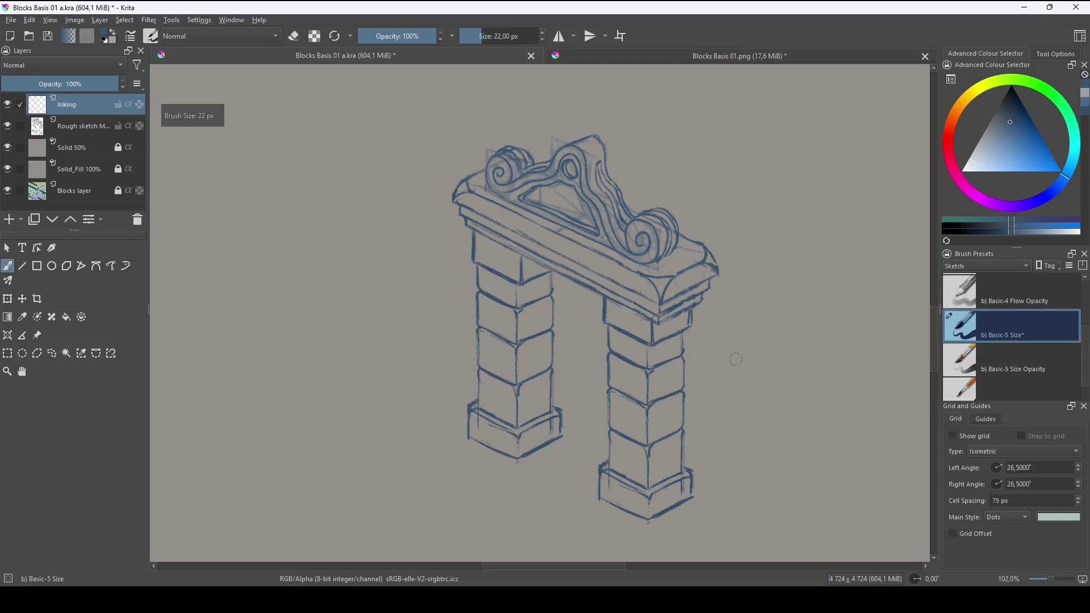
{"action": "key", "text": "bracketleft"}
{"action": "key", "text": "bracketleft"}
{"action": "left_click_drag", "start_coordinate": [719, 377], "coordinate": [720, 414]}
{"action": "key", "text": "ctrl+z"}
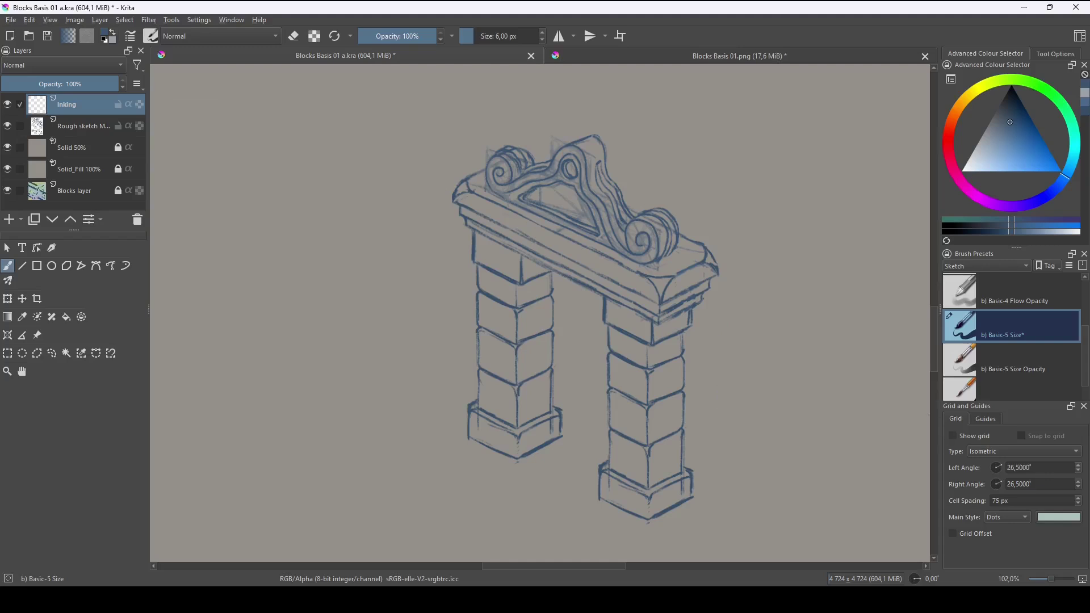
Set the foreground colour to a very dark orange-brown for inking the top ornament.
{"action": "left_click_drag", "start_coordinate": [1013, 125], "coordinate": [1011, 86]}
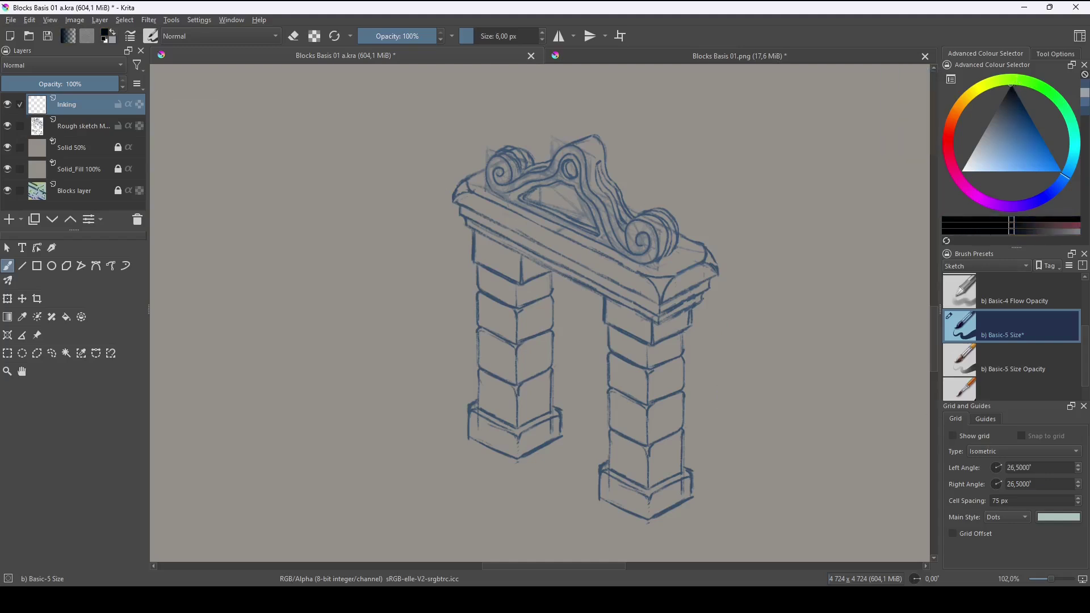
{"action": "left_click", "coordinate": [959, 108]}
{"action": "left_click", "coordinate": [1015, 102]}
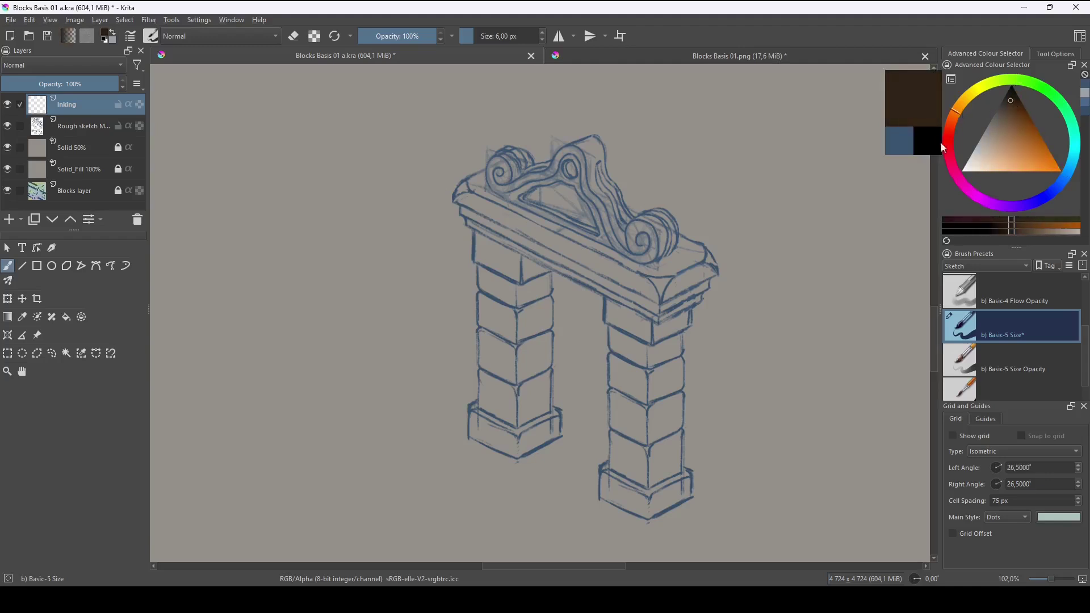
{"action": "left_click_drag", "start_coordinate": [578, 210], "coordinate": [610, 130]}
{"action": "mouse_move", "coordinate": [610, 168]}
{"action": "left_mouse_down"}
{"action": "mouse_move", "coordinate": [722, 393]}
{"action": "mouse_move", "coordinate": [656, 353]}
{"action": "mouse_move", "coordinate": [667, 361]}
{"action": "left_mouse_up"}
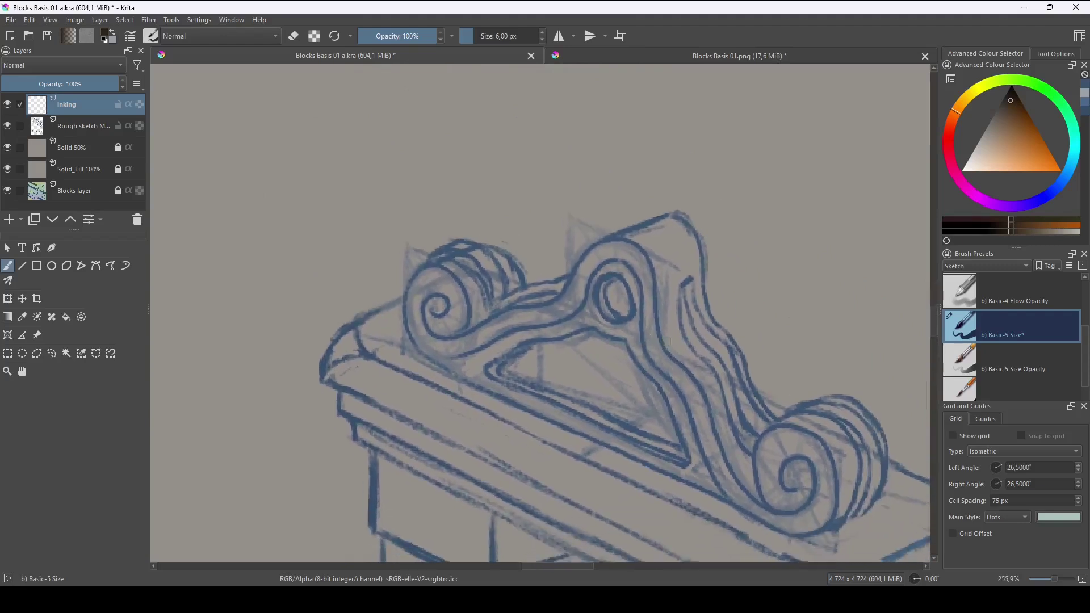
Lower the rough sketch layer's opacity to 48%, lock it, and make the Inking layer active.
{"action": "left_click", "coordinate": [65, 130]}
{"action": "left_click_drag", "start_coordinate": [63, 84], "coordinate": [59, 84]}
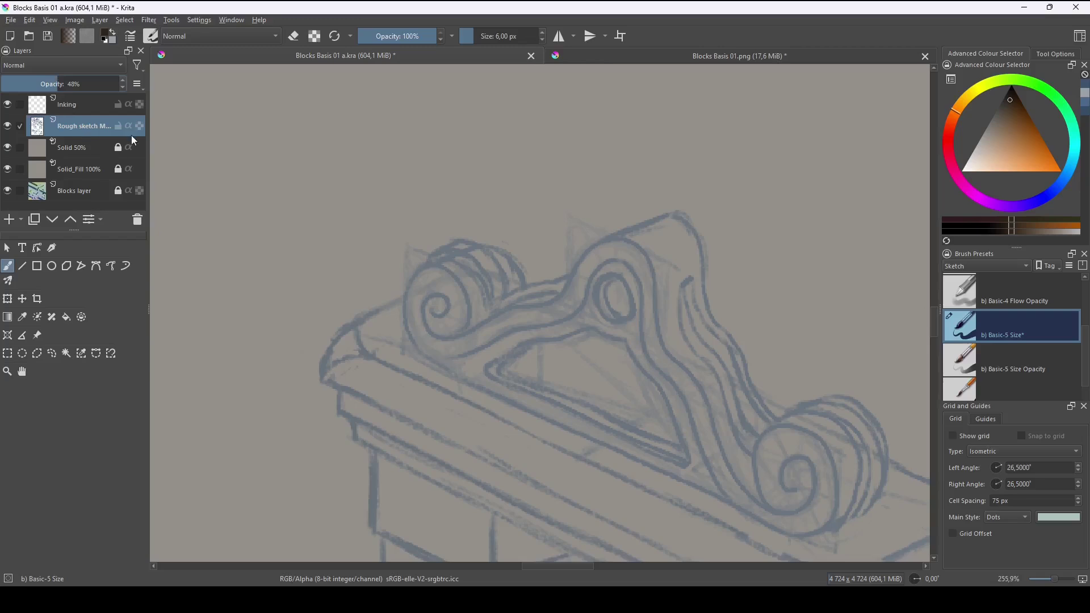
{"action": "mouse_move", "coordinate": [103, 168]}
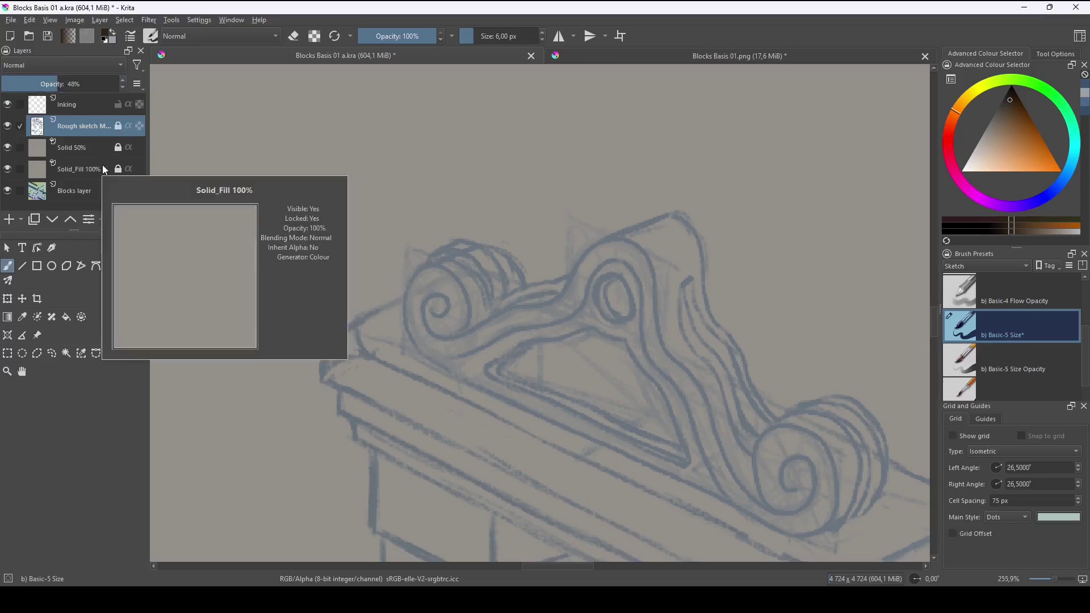
{"action": "left_click", "coordinate": [76, 105]}
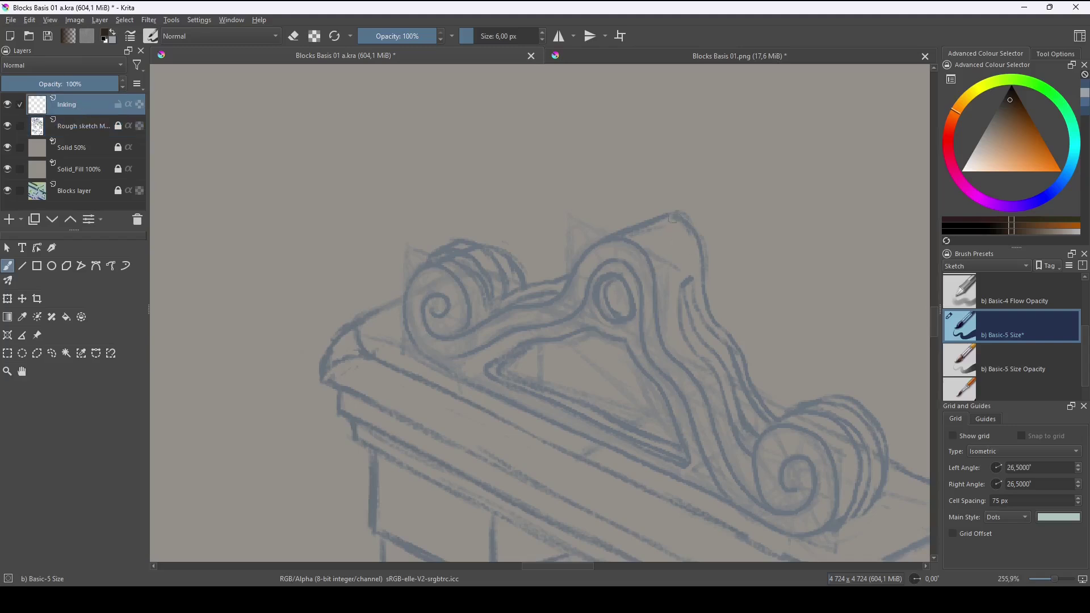
Ink the ornament's upper-left contour, the left scroll's spiral and side ridges, and the bands joining it to the peak.
{"action": "mouse_move", "coordinate": [638, 225]}
{"action": "left_mouse_down"}
{"action": "mouse_move", "coordinate": [585, 249]}
{"action": "mouse_move", "coordinate": [557, 299]}
{"action": "mouse_move", "coordinate": [454, 338]}
{"action": "mouse_move", "coordinate": [422, 318]}
{"action": "mouse_move", "coordinate": [438, 293]}
{"action": "left_mouse_up"}
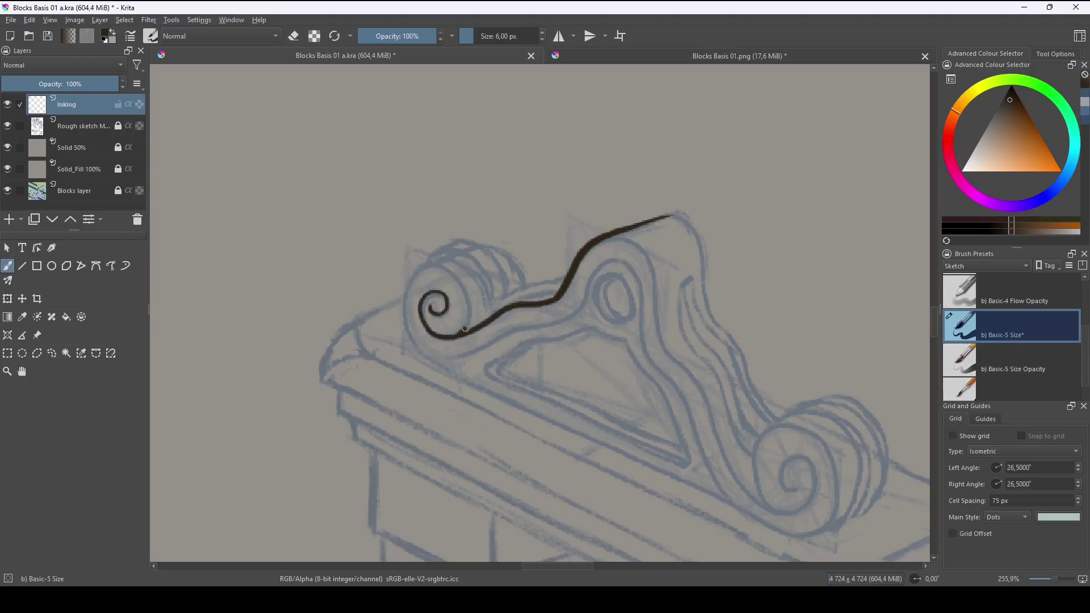
{"action": "mouse_move", "coordinate": [437, 265]}
{"action": "left_mouse_down"}
{"action": "mouse_move", "coordinate": [412, 273]}
{"action": "mouse_move", "coordinate": [399, 299]}
{"action": "mouse_move", "coordinate": [420, 356]}
{"action": "left_mouse_up"}
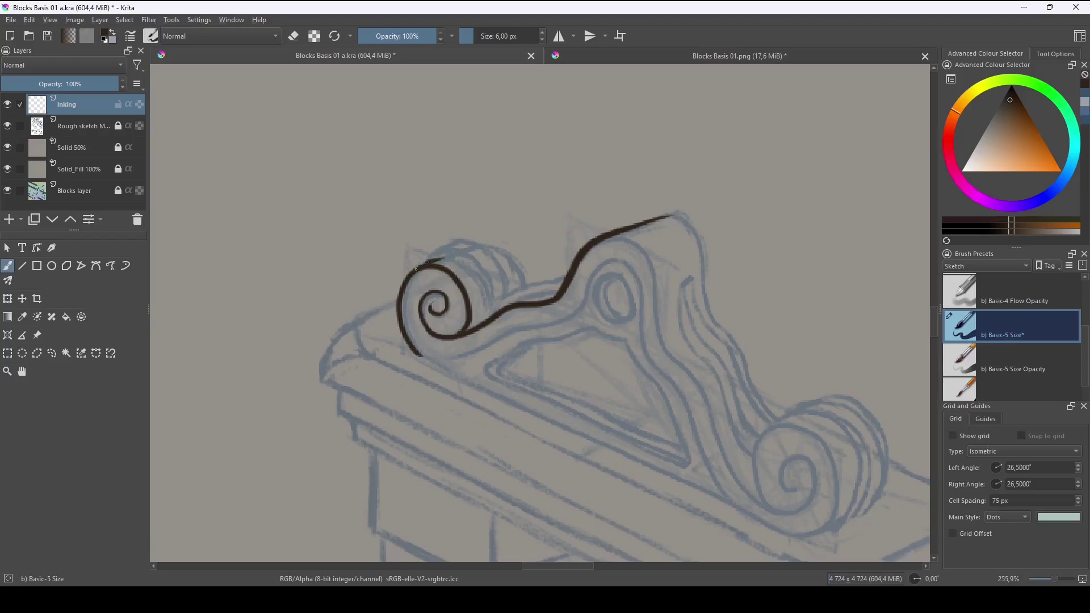
{"action": "left_click_drag", "start_coordinate": [460, 261], "coordinate": [491, 310]}
{"action": "mouse_move", "coordinate": [419, 264]}
{"action": "left_mouse_down"}
{"action": "mouse_move", "coordinate": [494, 306]}
{"action": "mouse_move", "coordinate": [501, 296]}
{"action": "left_mouse_up"}
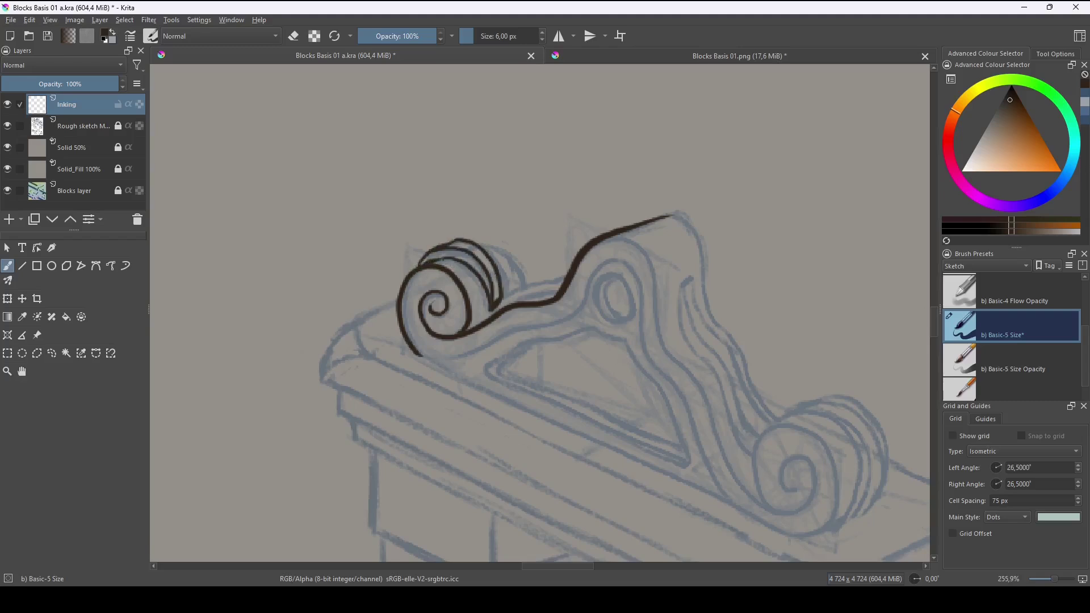
{"action": "left_click_drag", "start_coordinate": [481, 245], "coordinate": [518, 287]}
{"action": "mouse_move", "coordinate": [497, 305]}
{"action": "left_mouse_down"}
{"action": "mouse_move", "coordinate": [567, 276]}
{"action": "mouse_move", "coordinate": [561, 288]}
{"action": "left_mouse_up"}
Ink the ornament's right slope with its inner grooves and the right scroll with its spiral and side ridges.
{"action": "left_click_drag", "start_coordinate": [668, 216], "coordinate": [779, 420]}
{"action": "mouse_move", "coordinate": [681, 277]}
{"action": "left_mouse_down"}
{"action": "mouse_move", "coordinate": [749, 397]}
{"action": "mouse_move", "coordinate": [758, 438]}
{"action": "left_mouse_up"}
{"action": "mouse_move", "coordinate": [755, 437]}
{"action": "left_mouse_down"}
{"action": "mouse_move", "coordinate": [645, 338]}
{"action": "mouse_move", "coordinate": [698, 420]}
{"action": "left_mouse_up"}
{"action": "left_click_drag", "start_coordinate": [704, 375], "coordinate": [678, 391]}
{"action": "left_click_drag", "start_coordinate": [699, 434], "coordinate": [740, 338]}
{"action": "left_click_drag", "start_coordinate": [675, 310], "coordinate": [733, 429]}
{"action": "left_click_drag", "start_coordinate": [723, 300], "coordinate": [753, 409]}
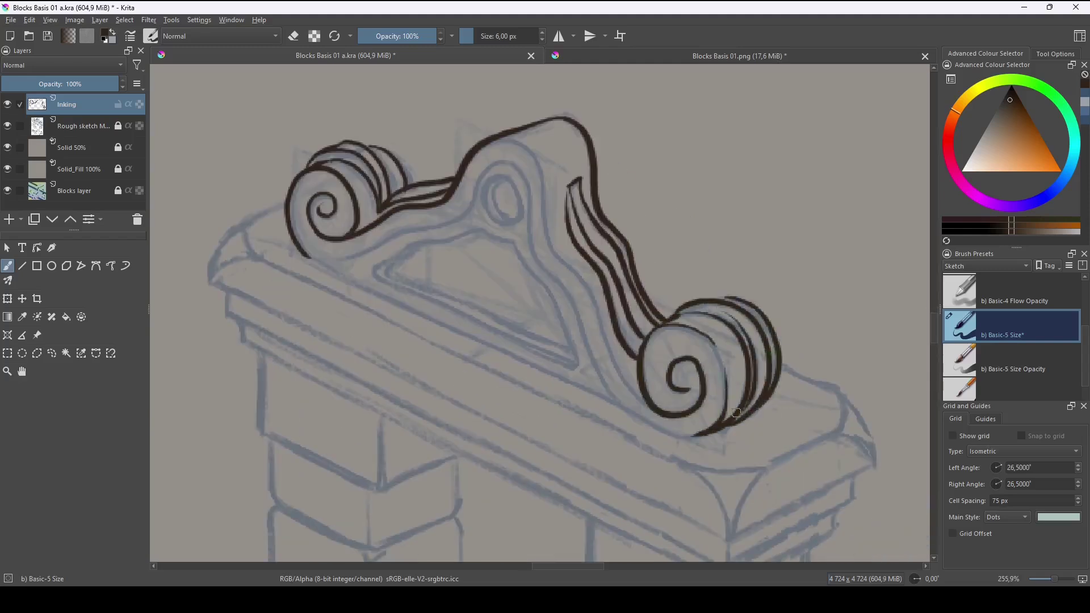
Ink the cap slab's right end and corner, and its lower front edge with chips and a crack.
{"action": "mouse_move", "coordinate": [700, 268]}
{"action": "left_mouse_down"}
{"action": "mouse_move", "coordinate": [791, 365]}
{"action": "mouse_move", "coordinate": [738, 363]}
{"action": "mouse_move", "coordinate": [649, 431]}
{"action": "mouse_move", "coordinate": [613, 427]}
{"action": "left_mouse_up"}
{"action": "left_click_drag", "start_coordinate": [761, 309], "coordinate": [664, 371]}
{"action": "left_click_drag", "start_coordinate": [630, 352], "coordinate": [574, 367]}
{"action": "left_click_drag", "start_coordinate": [680, 372], "coordinate": [652, 423]}
{"action": "left_click_drag", "start_coordinate": [643, 377], "coordinate": [619, 423]}
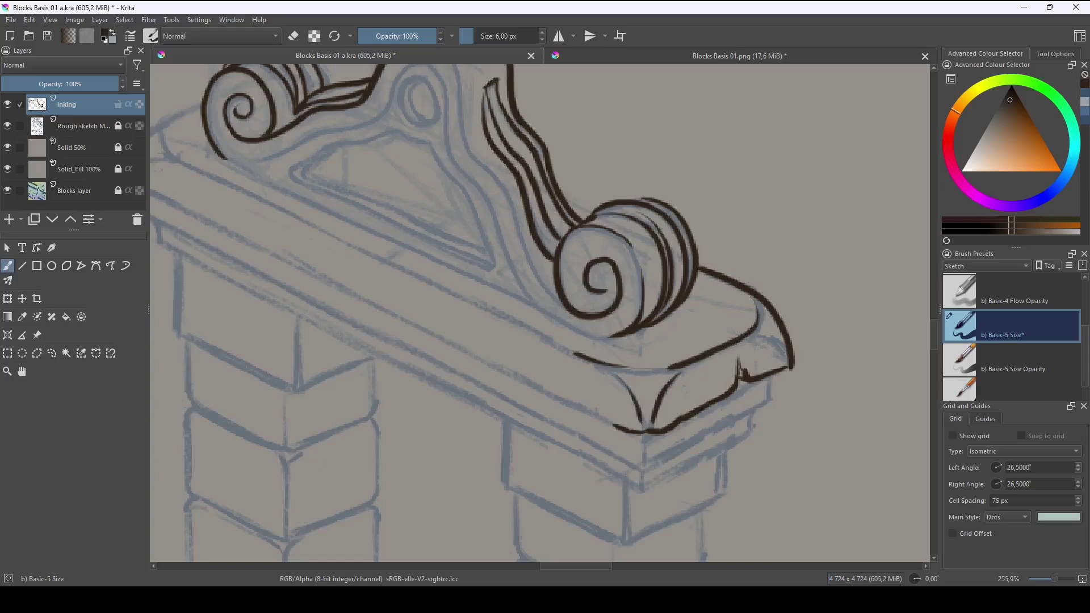
{"action": "left_click_drag", "start_coordinate": [766, 398], "coordinate": [664, 446]}
{"action": "left_click_drag", "start_coordinate": [709, 409], "coordinate": [343, 230]}
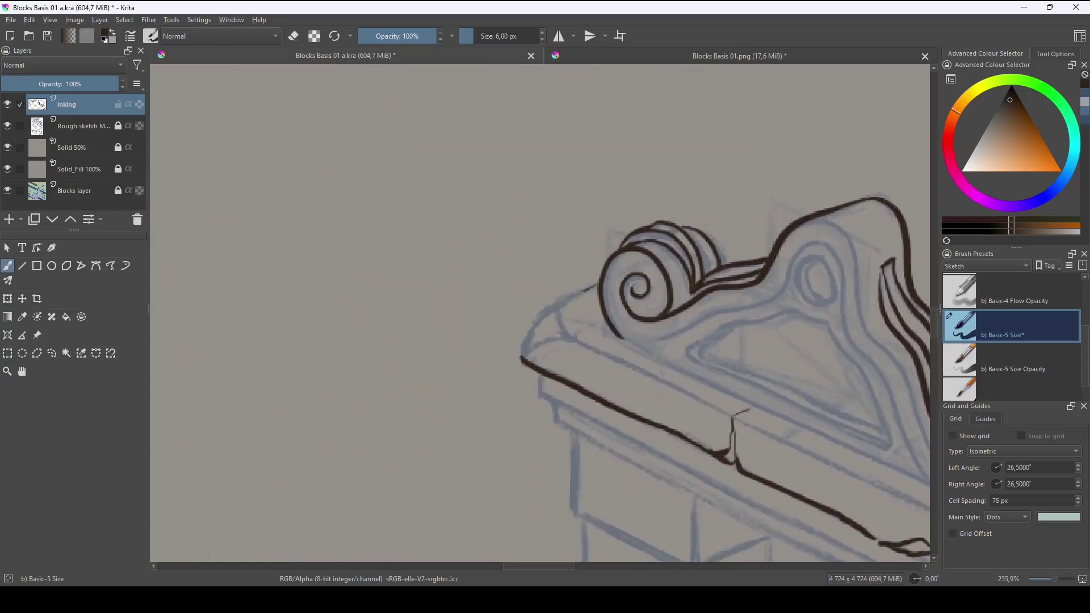
Ink the cap slab's rounded left end and its upper front edge below the ornament.
{"action": "mouse_move", "coordinate": [568, 292]}
{"action": "left_mouse_down"}
{"action": "mouse_move", "coordinate": [551, 358]}
{"action": "mouse_move", "coordinate": [623, 360]}
{"action": "mouse_move", "coordinate": [790, 440]}
{"action": "left_mouse_up"}
{"action": "left_click_drag", "start_coordinate": [630, 341], "coordinate": [549, 345]}
{"action": "left_click_drag", "start_coordinate": [745, 431], "coordinate": [358, 250]}
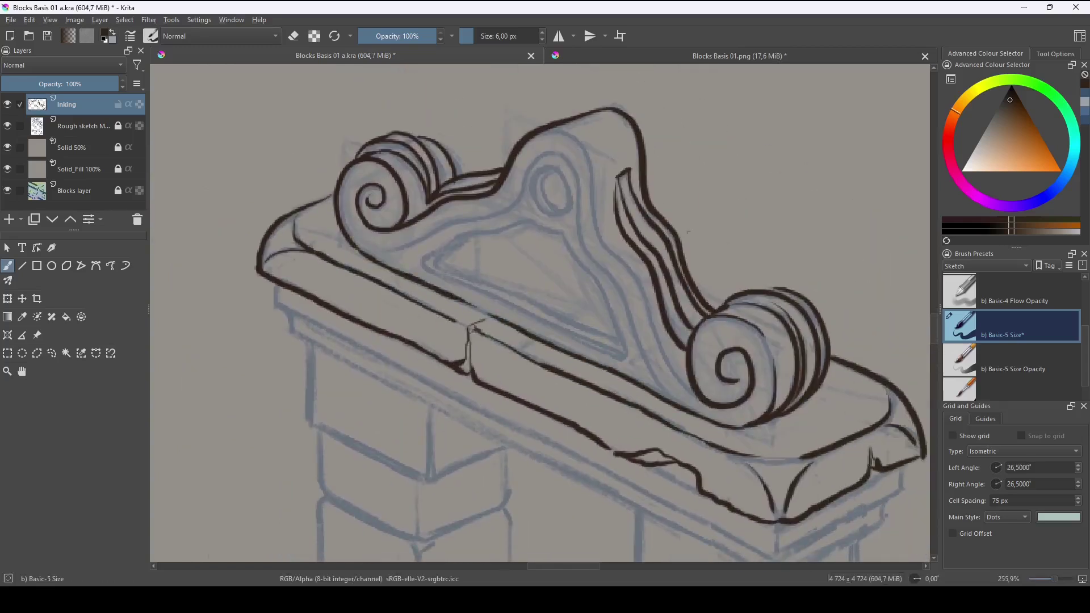
Ink the ornament's front details: the oval hole, the curved inner bands and the recessed triangular panel.
{"action": "left_click_drag", "start_coordinate": [540, 245], "coordinate": [550, 280]}
{"action": "left_click_drag", "start_coordinate": [586, 168], "coordinate": [709, 433]}
{"action": "left_click_drag", "start_coordinate": [541, 243], "coordinate": [685, 431]}
{"action": "mouse_move", "coordinate": [543, 269]}
{"action": "left_mouse_down"}
{"action": "mouse_move", "coordinate": [621, 360]}
{"action": "mouse_move", "coordinate": [645, 300]}
{"action": "mouse_move", "coordinate": [727, 423]}
{"action": "left_mouse_up"}
{"action": "mouse_move", "coordinate": [664, 295]}
{"action": "left_mouse_down"}
{"action": "mouse_move", "coordinate": [675, 394]}
{"action": "mouse_move", "coordinate": [565, 346]}
{"action": "left_mouse_up"}
{"action": "left_click_drag", "start_coordinate": [585, 443], "coordinate": [634, 236]}
Ink the stepped mouldings beneath the cap slab along the front and right side, adding small cracks.
{"action": "left_click_drag", "start_coordinate": [738, 352], "coordinate": [518, 261]}
{"action": "left_click_drag", "start_coordinate": [840, 256], "coordinate": [745, 297]}
{"action": "left_click_drag", "start_coordinate": [681, 284], "coordinate": [769, 344]}
{"action": "left_click_drag", "start_coordinate": [795, 379], "coordinate": [570, 262]}
{"action": "mouse_move", "coordinate": [574, 246]}
{"action": "left_mouse_down"}
{"action": "mouse_move", "coordinate": [561, 264]}
{"action": "mouse_move", "coordinate": [313, 137]}
{"action": "left_mouse_up"}
{"action": "left_click_drag", "start_coordinate": [704, 295], "coordinate": [660, 278]}
{"action": "left_click_drag", "start_coordinate": [835, 342], "coordinate": [586, 301]}
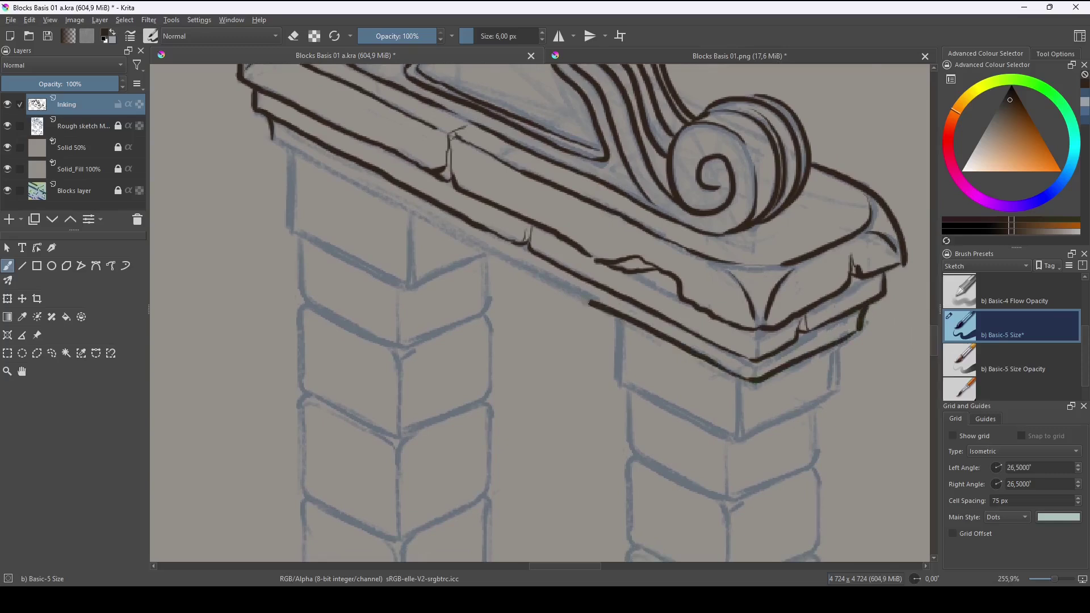
{"action": "left_click_drag", "start_coordinate": [511, 295], "coordinate": [608, 265]}
{"action": "left_click_drag", "start_coordinate": [609, 292], "coordinate": [296, 133]}
Ink the top two stone blocks of the left pillar, including their bevelled corner edges.
{"action": "left_click_drag", "start_coordinate": [387, 125], "coordinate": [397, 208]}
{"action": "left_click_drag", "start_coordinate": [583, 227], "coordinate": [507, 257]}
{"action": "left_click_drag", "start_coordinate": [507, 216], "coordinate": [487, 250]}
{"action": "left_click_drag", "start_coordinate": [397, 210], "coordinate": [494, 287]}
{"action": "left_click_drag", "start_coordinate": [584, 227], "coordinate": [497, 318]}
{"action": "left_click_drag", "start_coordinate": [391, 275], "coordinate": [494, 323]}
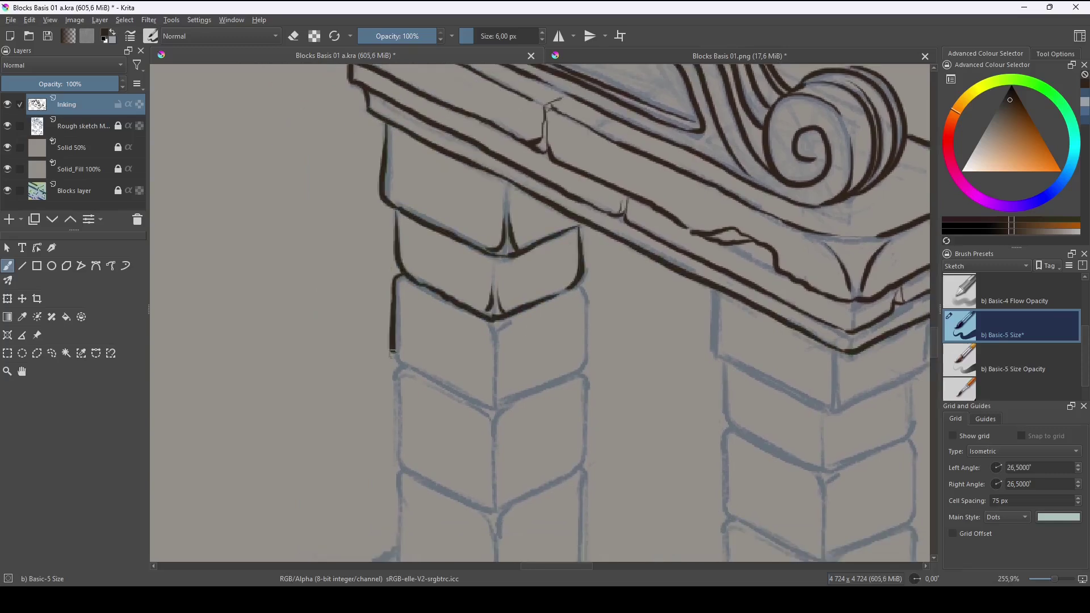
Ink the middle stone blocks of the left pillar with rounded joints and notched corner edges.
{"action": "left_click_drag", "start_coordinate": [588, 283], "coordinate": [409, 406]}
{"action": "left_click_drag", "start_coordinate": [494, 321], "coordinate": [502, 392]}
{"action": "left_click_drag", "start_coordinate": [511, 369], "coordinate": [536, 244]}
{"action": "left_click_drag", "start_coordinate": [423, 258], "coordinate": [519, 404]}
{"action": "left_click_drag", "start_coordinate": [611, 264], "coordinate": [530, 401]}
{"action": "left_click_drag", "start_coordinate": [528, 298], "coordinate": [522, 397]}
{"action": "left_click_drag", "start_coordinate": [625, 283], "coordinate": [687, 199]}
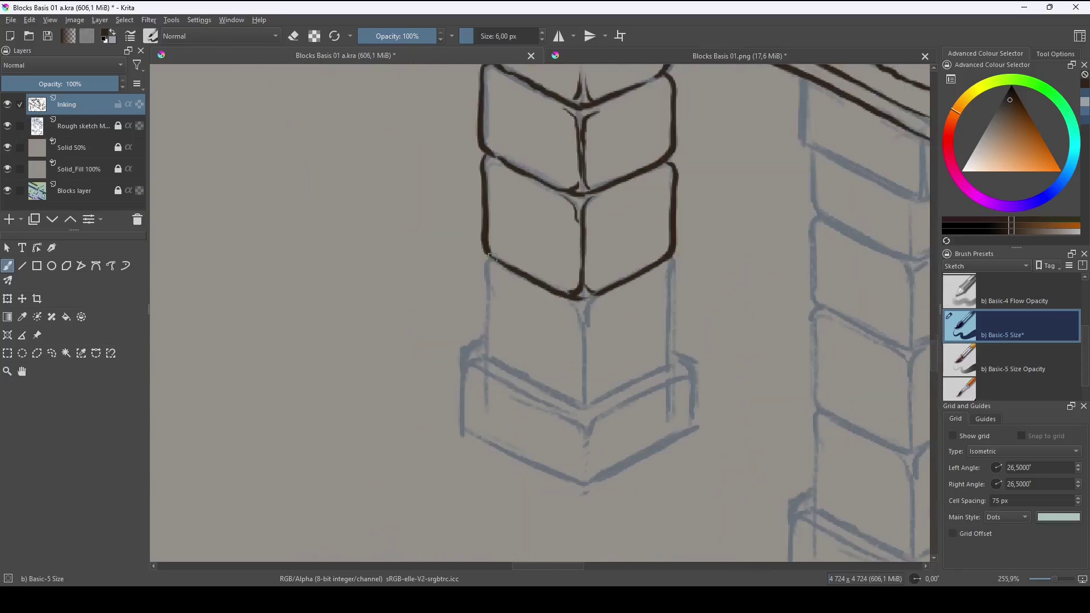
Ink the left pillar's lowest block above the base, including its front corner edge.
{"action": "left_click_drag", "start_coordinate": [486, 256], "coordinate": [579, 406]}
{"action": "left_click_drag", "start_coordinate": [671, 261], "coordinate": [587, 405]}
{"action": "left_click_drag", "start_coordinate": [579, 301], "coordinate": [585, 400]}
Ink the left pillar's base block with its outline, upper bevel, front corner and cracks.
{"action": "left_click_drag", "start_coordinate": [480, 344], "coordinate": [461, 429]}
{"action": "mouse_move", "coordinate": [695, 356]}
{"action": "left_mouse_down"}
{"action": "mouse_move", "coordinate": [465, 432]}
{"action": "mouse_move", "coordinate": [620, 434]}
{"action": "left_mouse_up"}
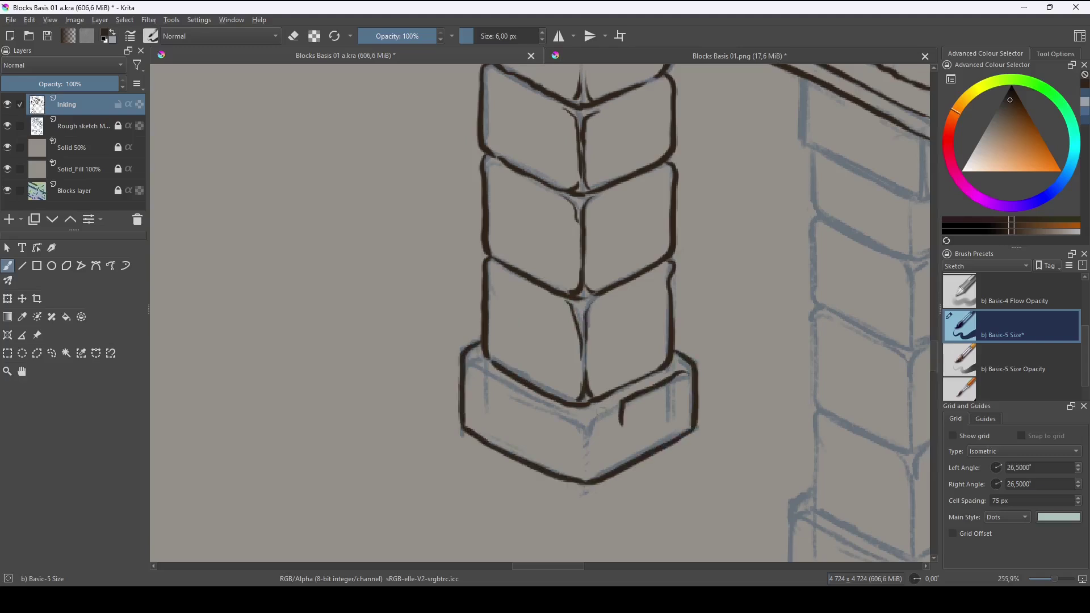
{"action": "left_click_drag", "start_coordinate": [623, 397], "coordinate": [586, 440]}
{"action": "left_click_drag", "start_coordinate": [584, 400], "coordinate": [468, 355]}
{"action": "left_click_drag", "start_coordinate": [589, 459], "coordinate": [592, 480]}
Ink the right pillar's top block directly below the mouldings.
{"action": "left_click_drag", "start_coordinate": [738, 256], "coordinate": [520, 406]}
{"action": "left_click_drag", "start_coordinate": [793, 258], "coordinate": [718, 348]}
{"action": "left_click_drag", "start_coordinate": [709, 341], "coordinate": [718, 282]}
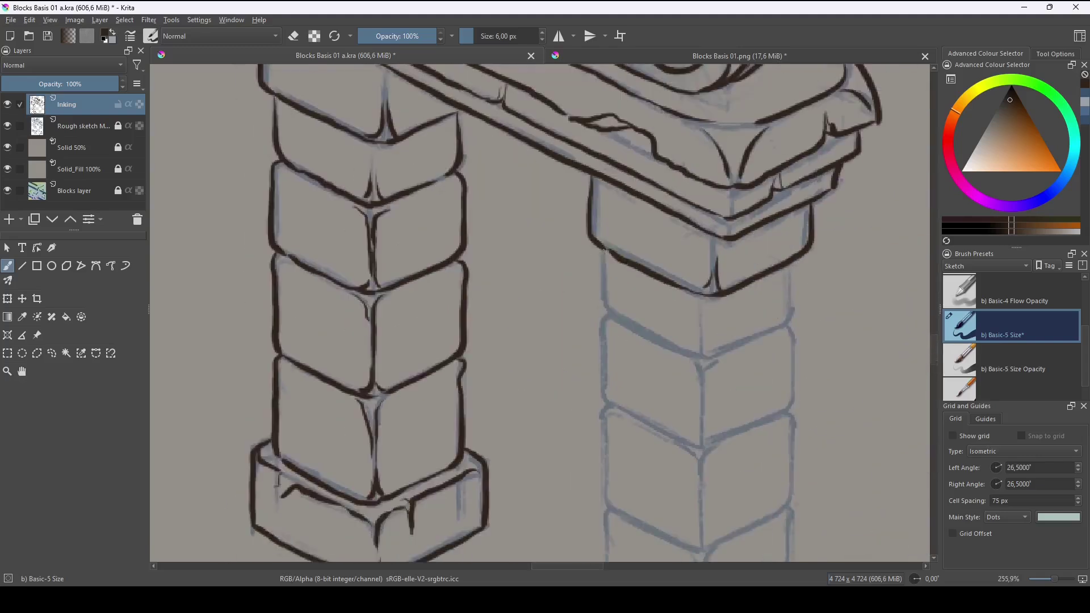
Ink the right pillar's middle stone blocks with rounded joints and notched corner edges.
{"action": "left_click_drag", "start_coordinate": [605, 252], "coordinate": [612, 311]}
{"action": "mouse_move", "coordinate": [790, 265]}
{"action": "left_mouse_down"}
{"action": "mouse_move", "coordinate": [707, 349]}
{"action": "mouse_move", "coordinate": [687, 276]}
{"action": "left_mouse_up"}
{"action": "mouse_move", "coordinate": [822, 229]}
{"action": "left_mouse_down"}
{"action": "mouse_move", "coordinate": [764, 337]}
{"action": "mouse_move", "coordinate": [681, 272]}
{"action": "mouse_move", "coordinate": [676, 238]}
{"action": "left_mouse_up"}
{"action": "left_click_drag", "start_coordinate": [834, 214], "coordinate": [744, 340]}
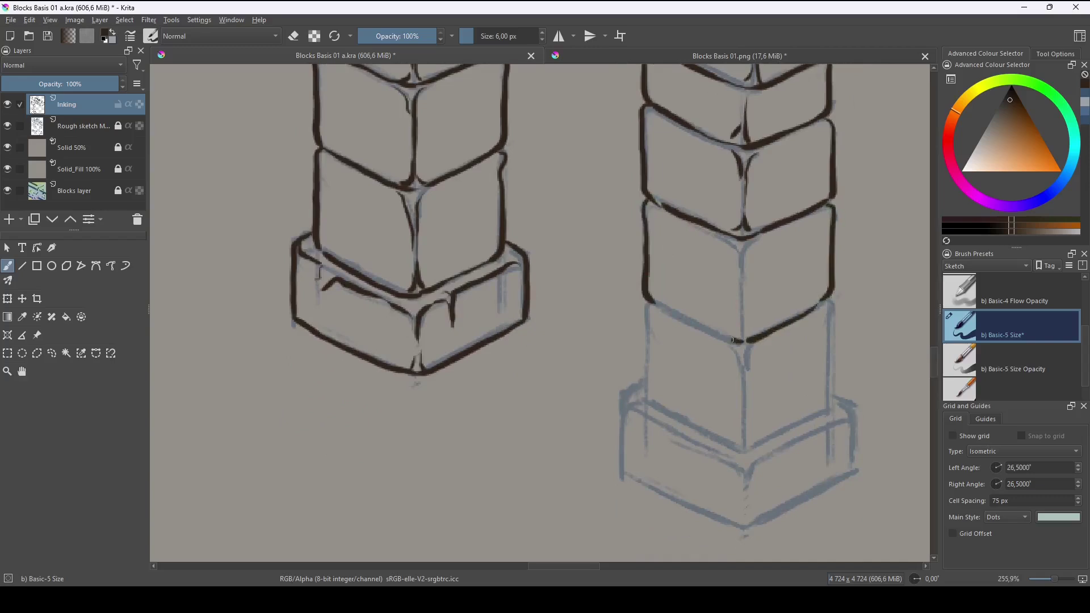
{"action": "left_click_drag", "start_coordinate": [654, 299], "coordinate": [736, 343]}
{"action": "left_click_drag", "start_coordinate": [738, 238], "coordinate": [746, 335]}
Ink the right pillar's lowest block and the outer outline of its base.
{"action": "left_click_drag", "start_coordinate": [647, 301], "coordinate": [650, 366]}
{"action": "left_click_drag", "start_coordinate": [832, 301], "coordinate": [826, 415]}
{"action": "mouse_move", "coordinate": [647, 363]}
{"action": "left_mouse_down"}
{"action": "mouse_move", "coordinate": [726, 443]}
{"action": "mouse_move", "coordinate": [820, 412]}
{"action": "left_mouse_up"}
{"action": "mouse_move", "coordinate": [743, 449]}
{"action": "left_mouse_down"}
{"action": "mouse_move", "coordinate": [757, 372]}
{"action": "mouse_move", "coordinate": [664, 352]}
{"action": "left_mouse_up"}
{"action": "left_click_drag", "start_coordinate": [775, 318], "coordinate": [672, 432]}
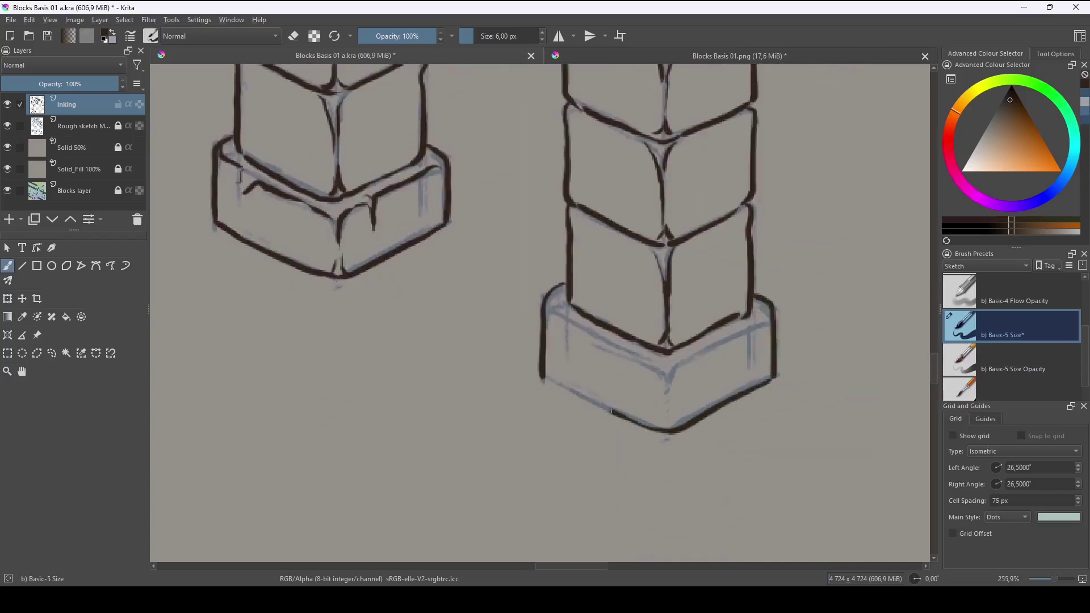
Ink the right base's upper bevel edges and cracks, undoing and redrawing one stroke.
{"action": "left_click_drag", "start_coordinate": [551, 307], "coordinate": [673, 398]}
{"action": "mouse_move", "coordinate": [675, 396]}
{"action": "left_mouse_down"}
{"action": "mouse_move", "coordinate": [741, 334]}
{"action": "mouse_move", "coordinate": [752, 399]}
{"action": "left_mouse_up"}
{"action": "key", "text": "ctrl+z"}
{"action": "left_click_drag", "start_coordinate": [740, 335], "coordinate": [749, 378]}
Hide the rough sketch layer to leave only the inked arch showing.
{"action": "scroll", "coordinate": [705, 409], "scroll_direction": "down", "scroll_amount": 5}
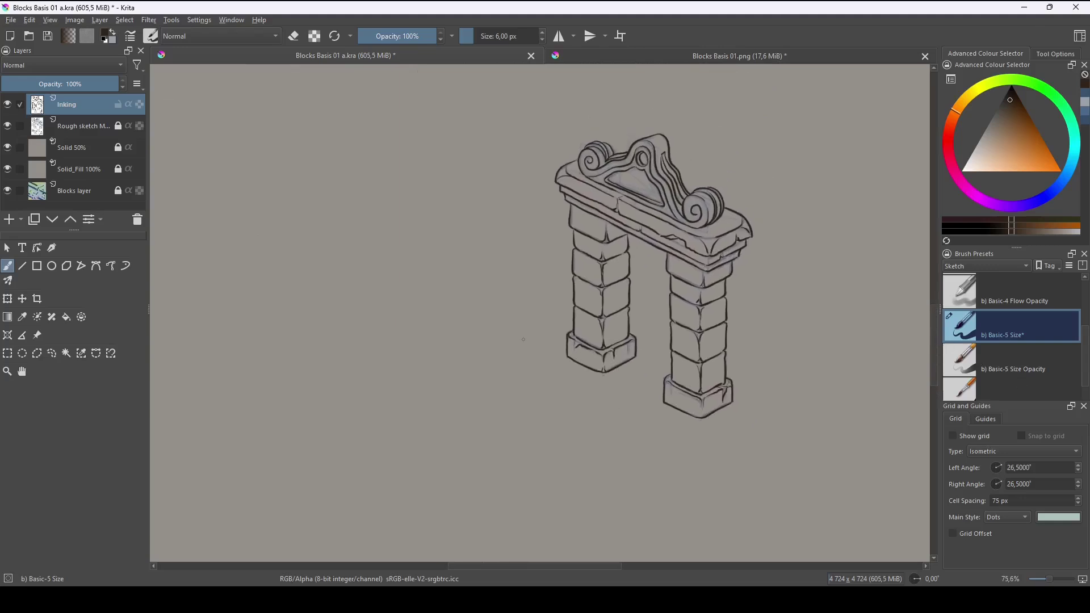
{"action": "left_click", "coordinate": [8, 126]}
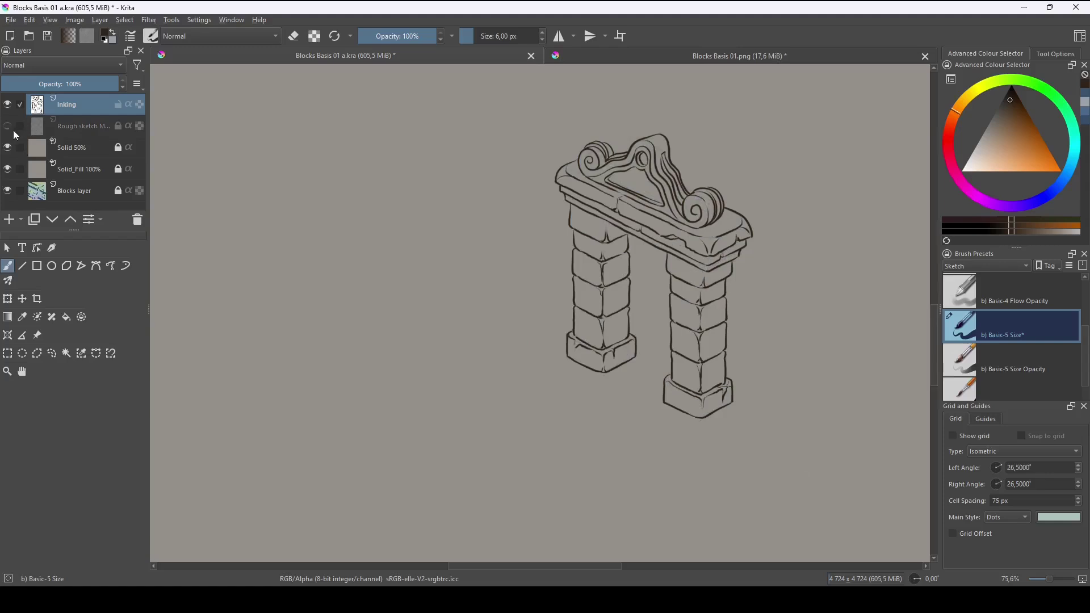
{"action": "left_click", "coordinate": [4, 129]}
{"action": "left_click", "coordinate": [7, 130]}
{"action": "left_click", "coordinate": [8, 131]}
{"action": "left_click", "coordinate": [9, 131]}
Thicken the outer contour of the ornament, the cap slab's left end and the left pillar.
{"action": "left_click_drag", "start_coordinate": [757, 251], "coordinate": [733, 176]}
{"action": "mouse_move", "coordinate": [681, 277]}
{"action": "left_mouse_down"}
{"action": "mouse_move", "coordinate": [708, 276]}
{"action": "mouse_move", "coordinate": [737, 365]}
{"action": "mouse_move", "coordinate": [828, 483]}
{"action": "left_mouse_up"}
{"action": "left_click_drag", "start_coordinate": [735, 346], "coordinate": [723, 310]}
{"action": "left_click_drag", "start_coordinate": [722, 316], "coordinate": [857, 429]}
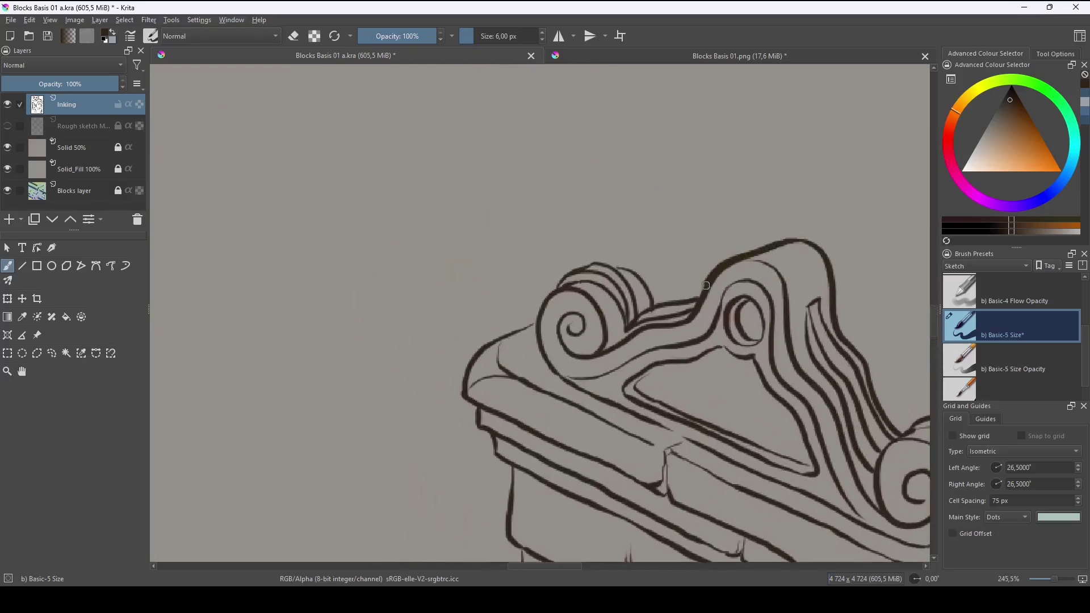
{"action": "scroll", "coordinate": [568, 295], "scroll_direction": "down", "scroll_amount": 6}
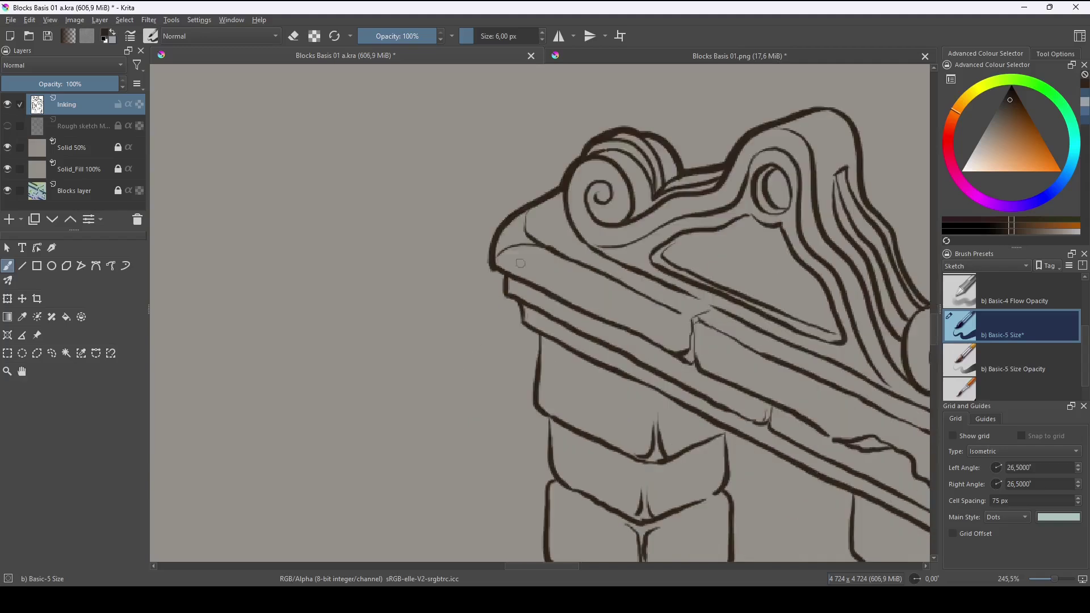
{"action": "scroll", "coordinate": [585, 296], "scroll_direction": "right", "scroll_amount": 5}
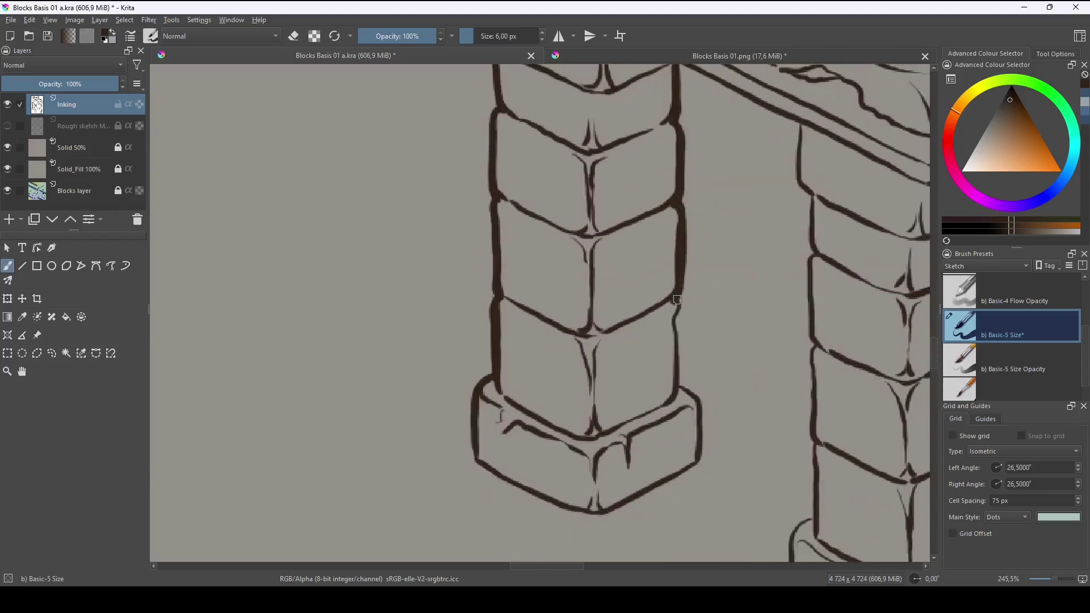
{"action": "scroll", "coordinate": [669, 186], "scroll_direction": "up", "scroll_amount": 2}
Thicken the outer contour of the left base, the right pillar, the lintel's underside and the cap slab's right end.
{"action": "scroll", "coordinate": [669, 186], "scroll_direction": "down", "scroll_amount": 3}
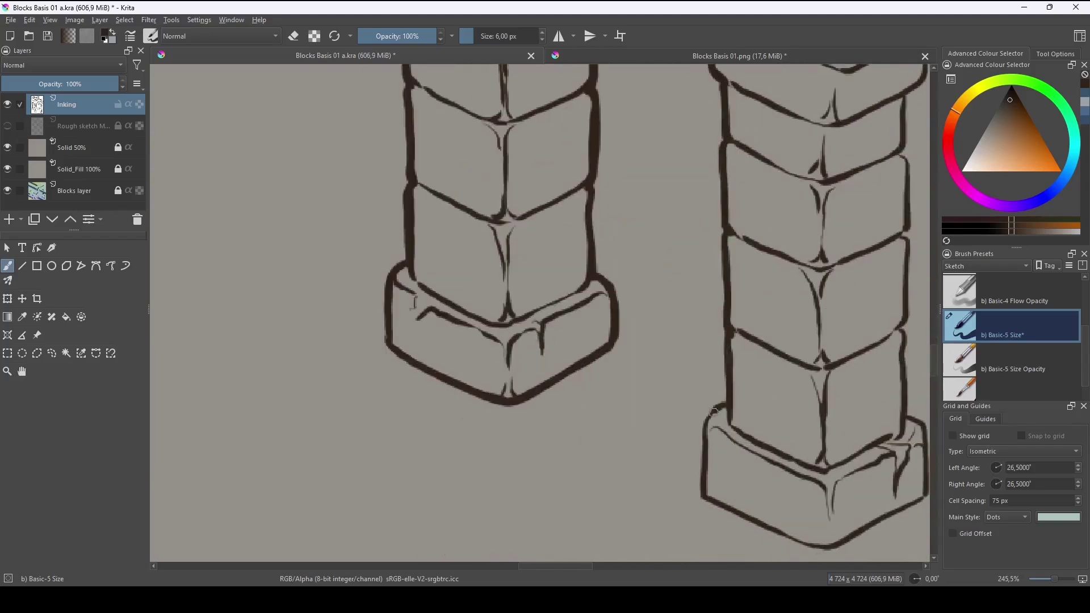
{"action": "scroll", "coordinate": [664, 215], "scroll_direction": "right", "scroll_amount": 3}
{"action": "scroll", "coordinate": [662, 241], "scroll_direction": "up", "scroll_amount": 3}
{"action": "scroll", "coordinate": [661, 241], "scroll_direction": "up", "scroll_amount": 4}
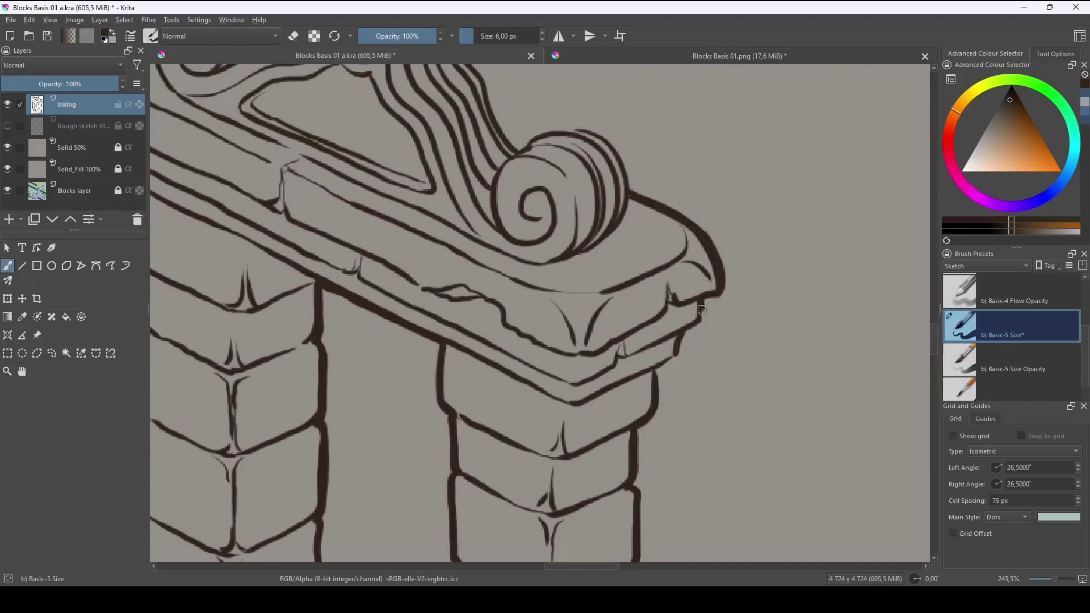
{"action": "scroll", "coordinate": [680, 286], "scroll_direction": "left", "scroll_amount": 1}
{"action": "scroll", "coordinate": [680, 286], "scroll_direction": "down", "scroll_amount": 6}
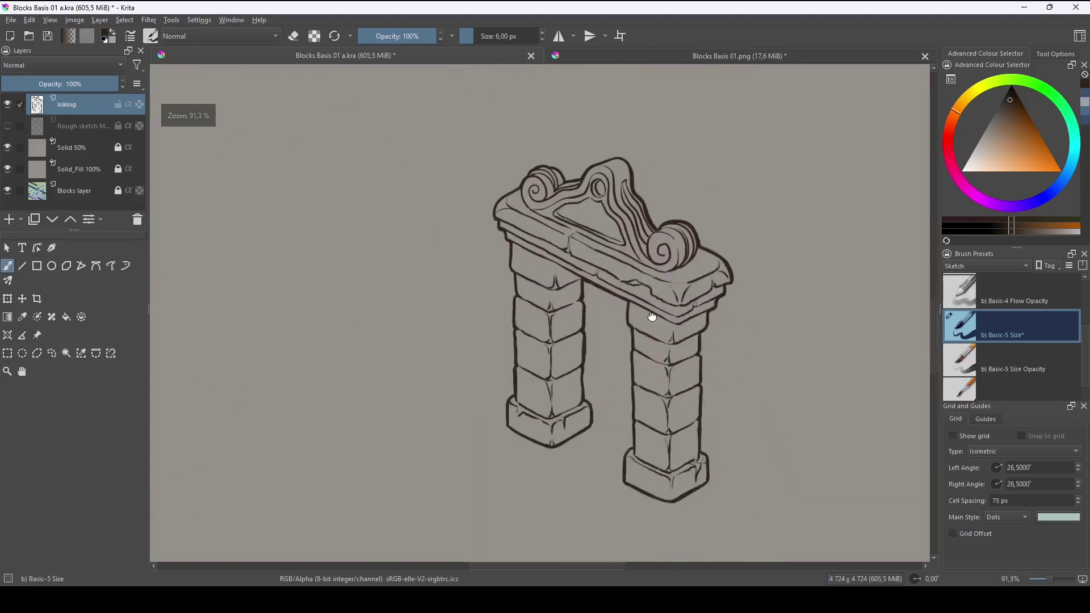
Hide the Solid_Fill 100% layer and review the inked arch over the Blender blocks.
{"action": "mouse_move", "coordinate": [755, 426]}
{"action": "left_mouse_down"}
{"action": "mouse_move", "coordinate": [720, 375]}
{"action": "mouse_move", "coordinate": [720, 347]}
{"action": "mouse_move", "coordinate": [706, 360]}
{"action": "left_mouse_up"}
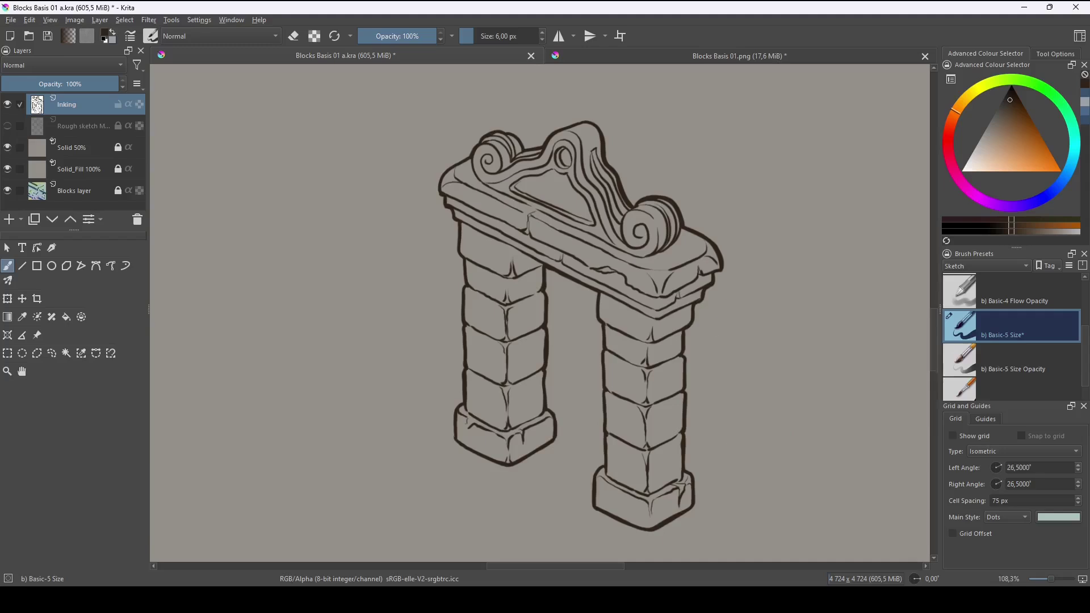
{"action": "left_click_drag", "start_coordinate": [746, 380], "coordinate": [723, 399]}
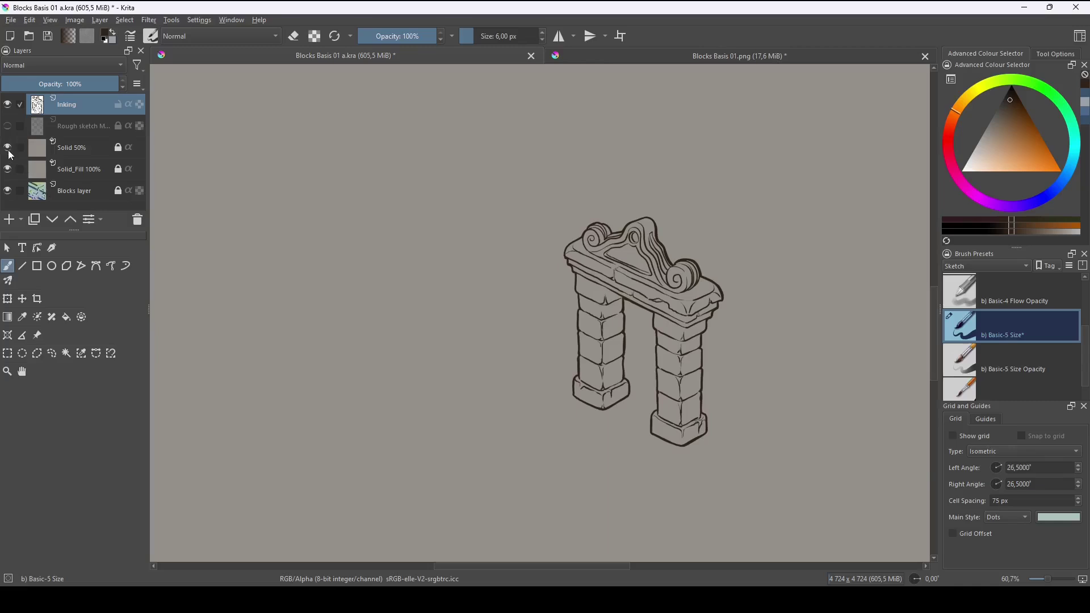
{"action": "left_click", "coordinate": [7, 168]}
{"action": "left_click_drag", "start_coordinate": [713, 272], "coordinate": [711, 329]}
{"action": "left_click_drag", "start_coordinate": [777, 384], "coordinate": [735, 350]}
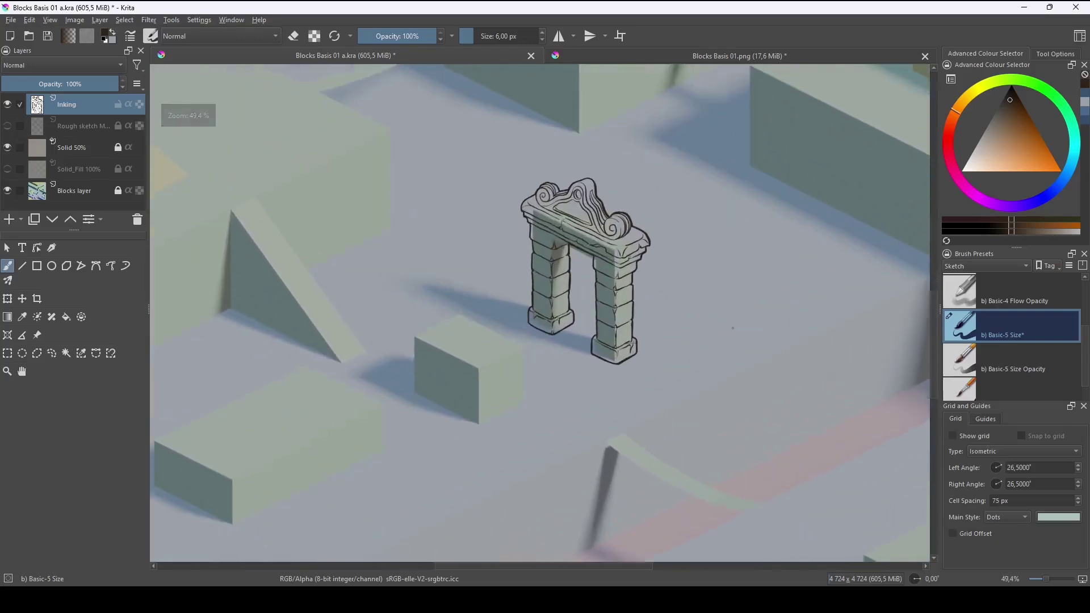